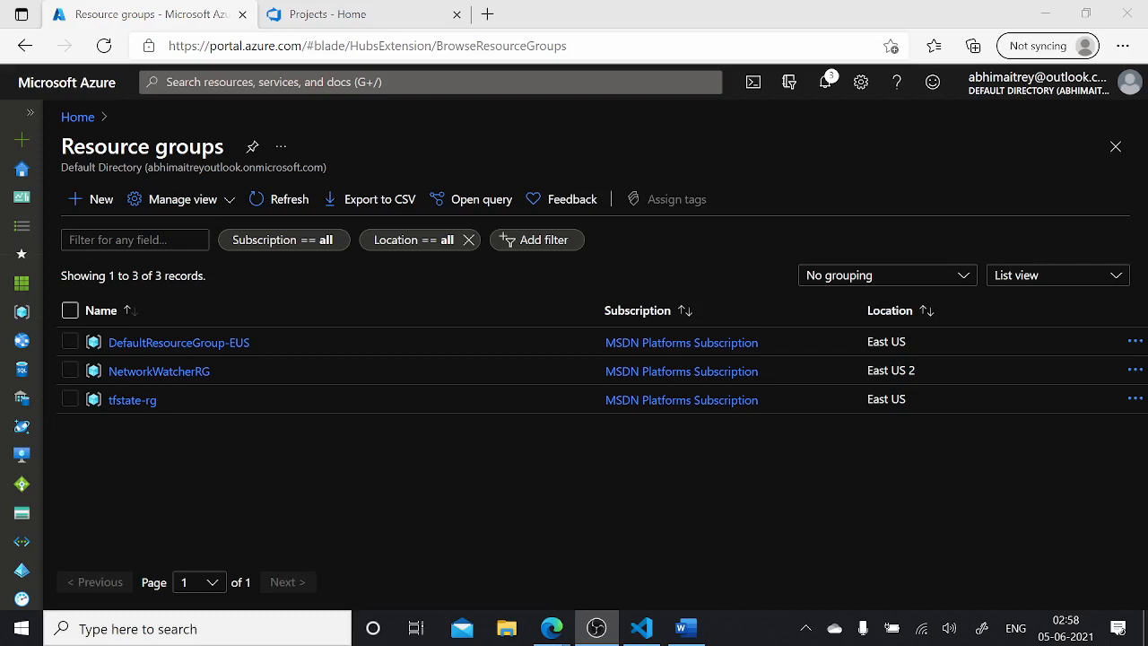
Search the portal for vmss, open Virtual machine scale sets, and start creating a new scale set.
left_click(390, 20)
left_click(186, 27)
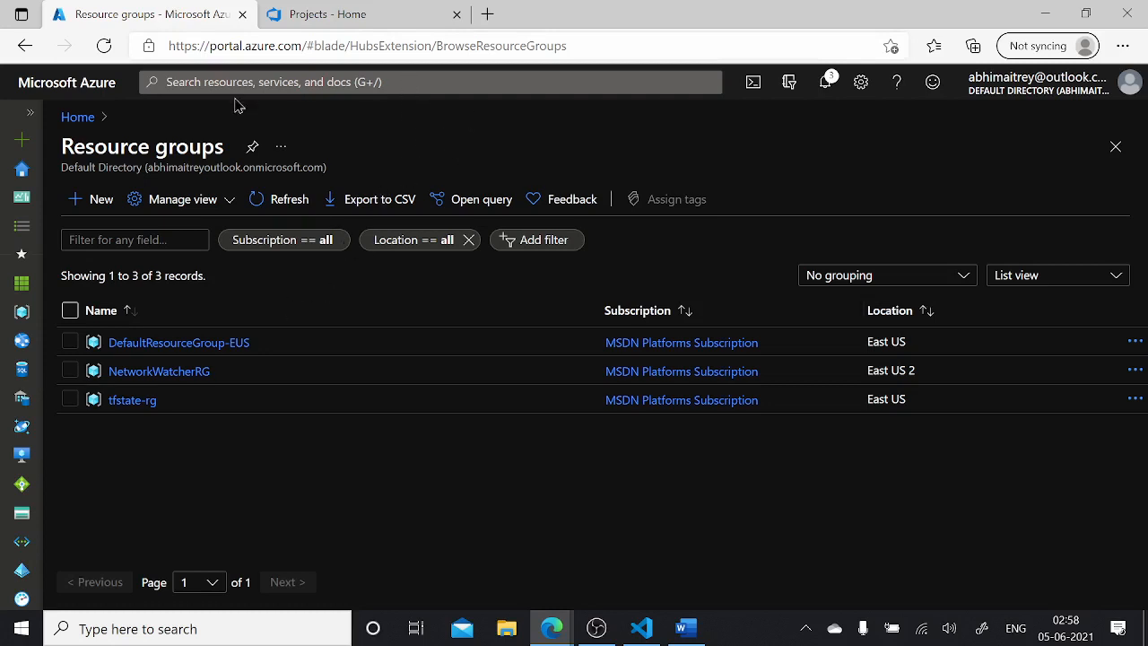
left_click(180, 82)
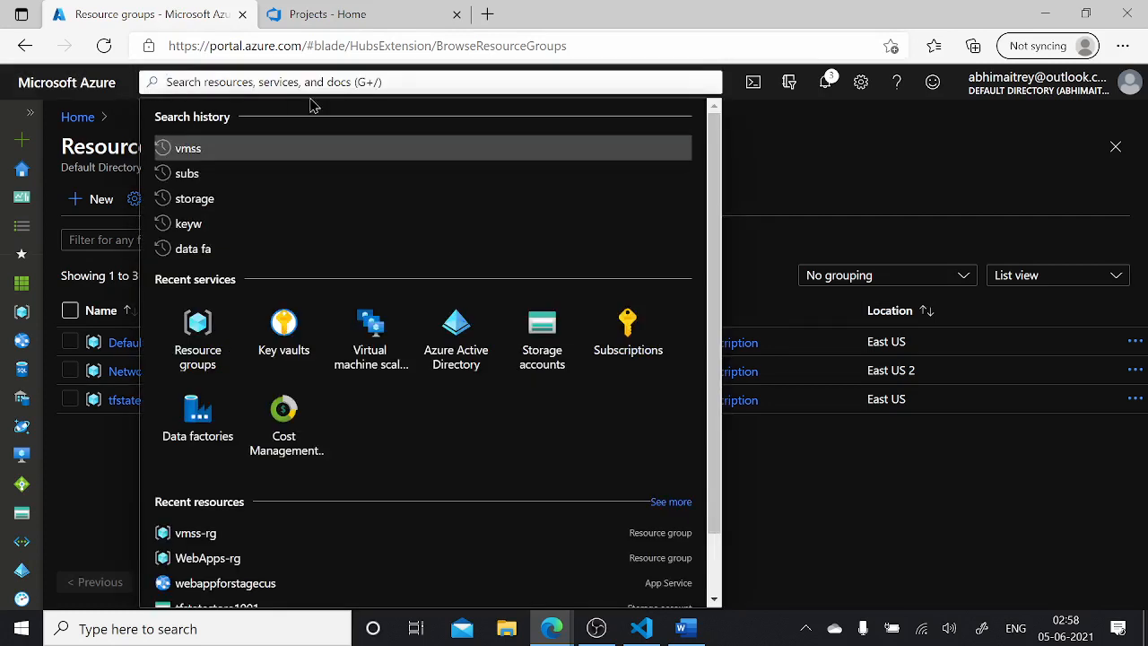
type("vmss")
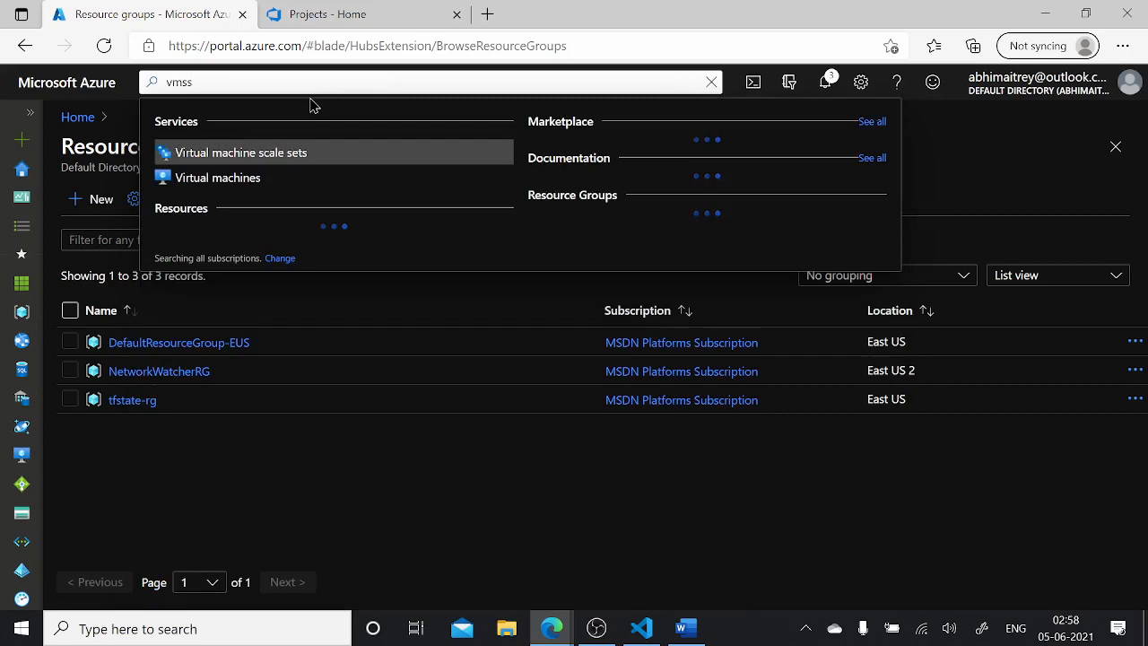
left_click(275, 157)
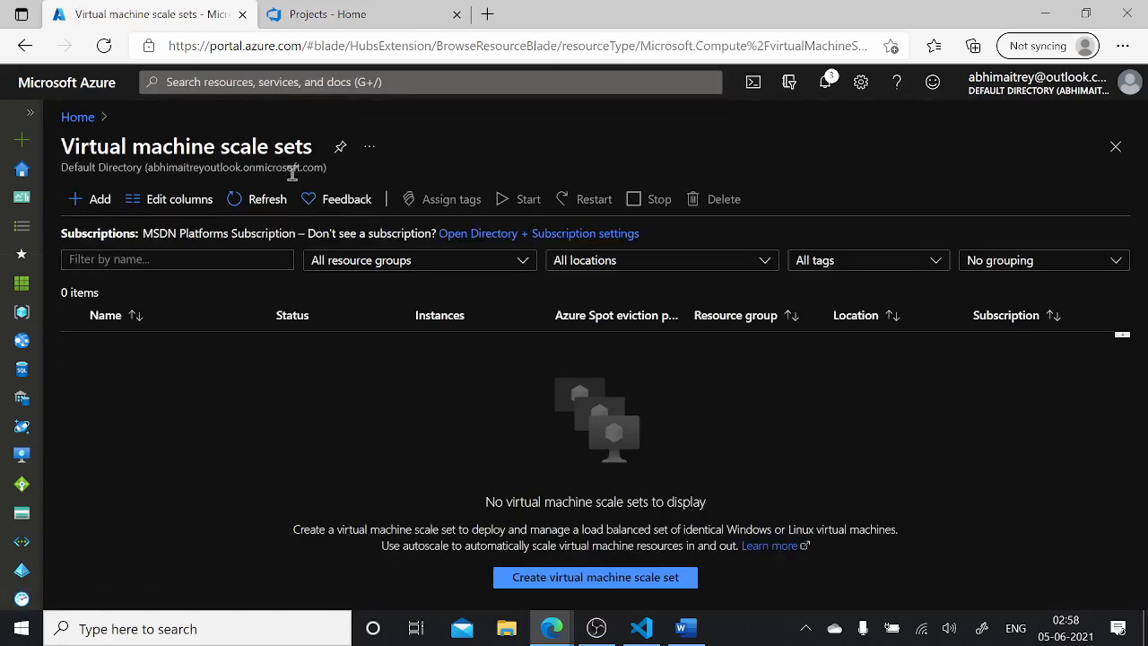
left_click(588, 585)
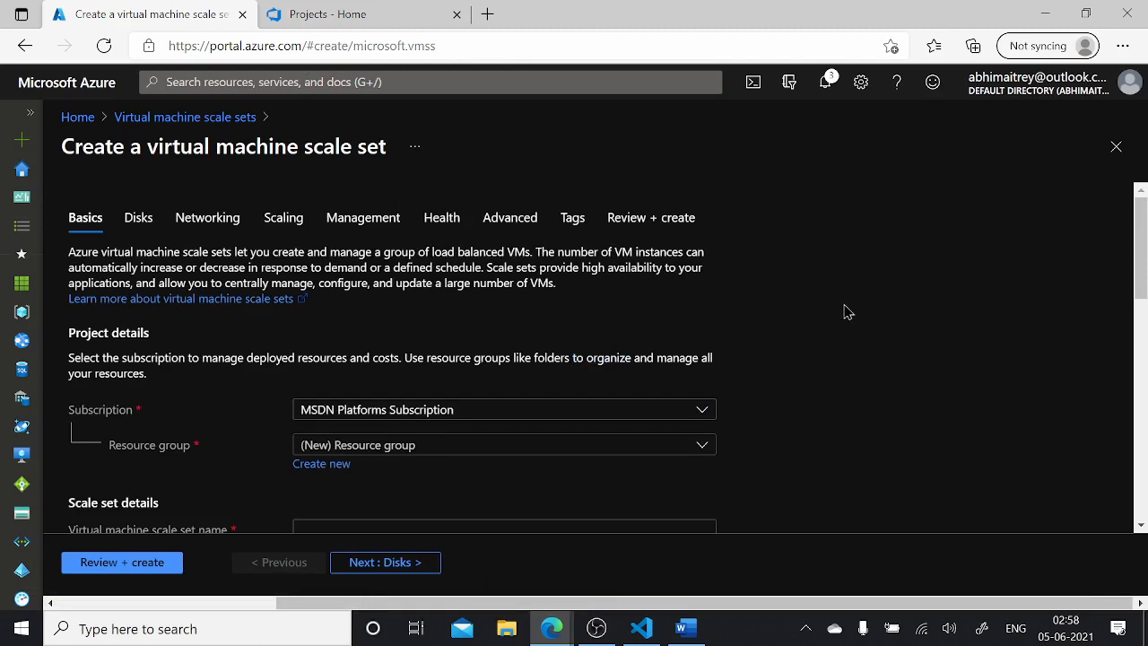
Create a new resource group named vmss-rg for the scale set and name the scale set vmss4devops.
scroll(848, 311, "down", 2)
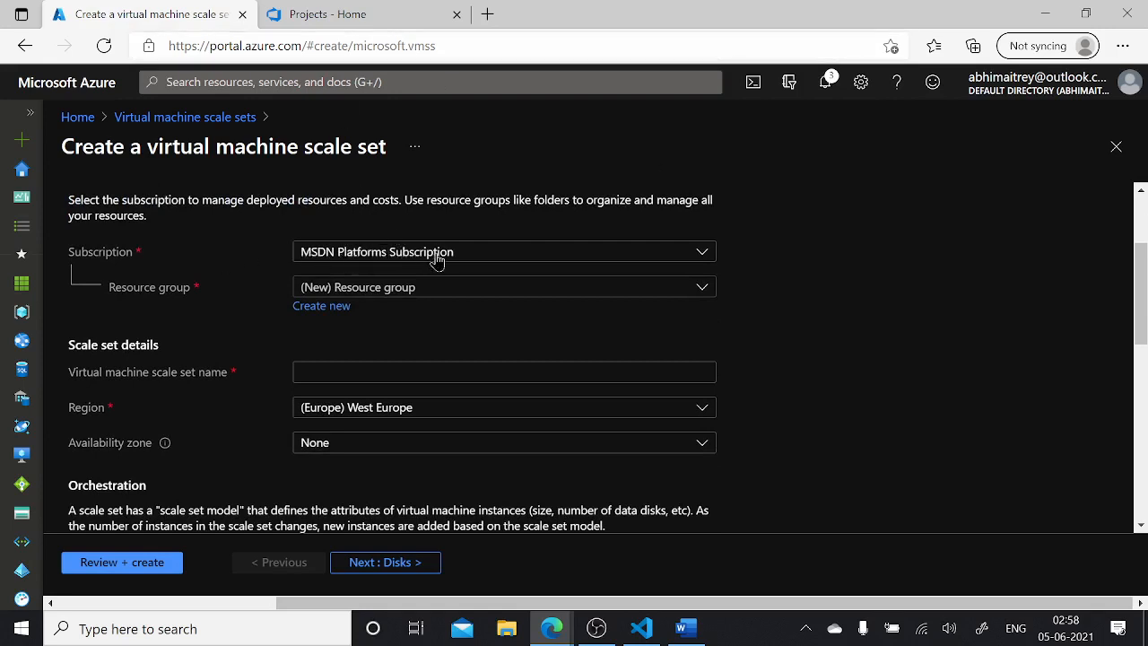
left_click(369, 291)
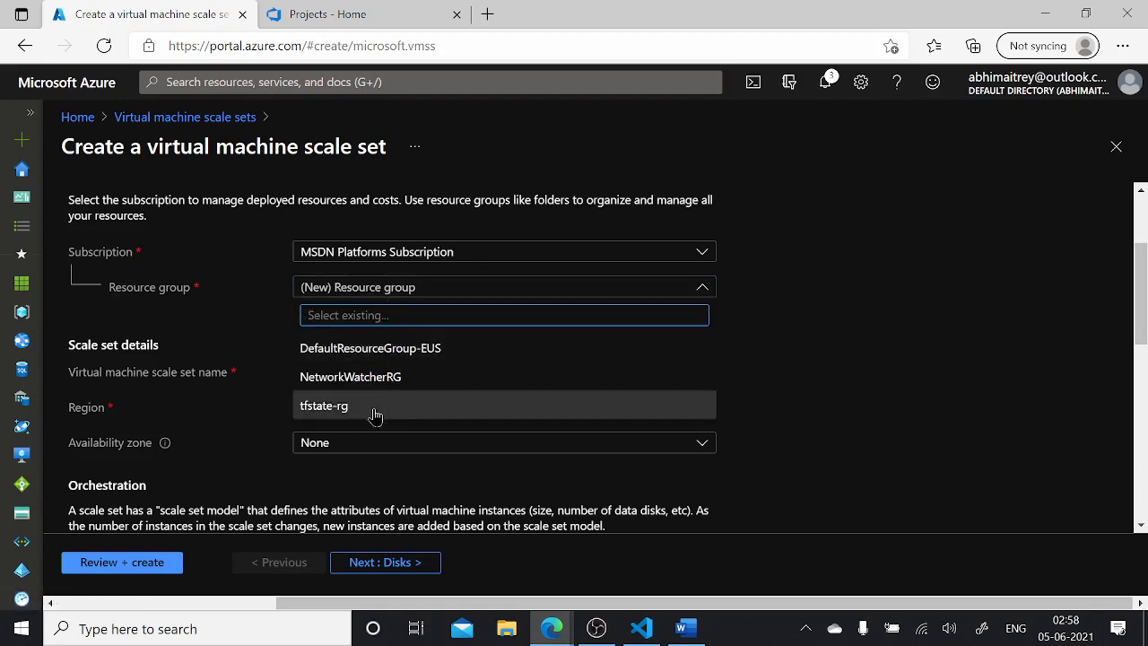
left_click(789, 322)
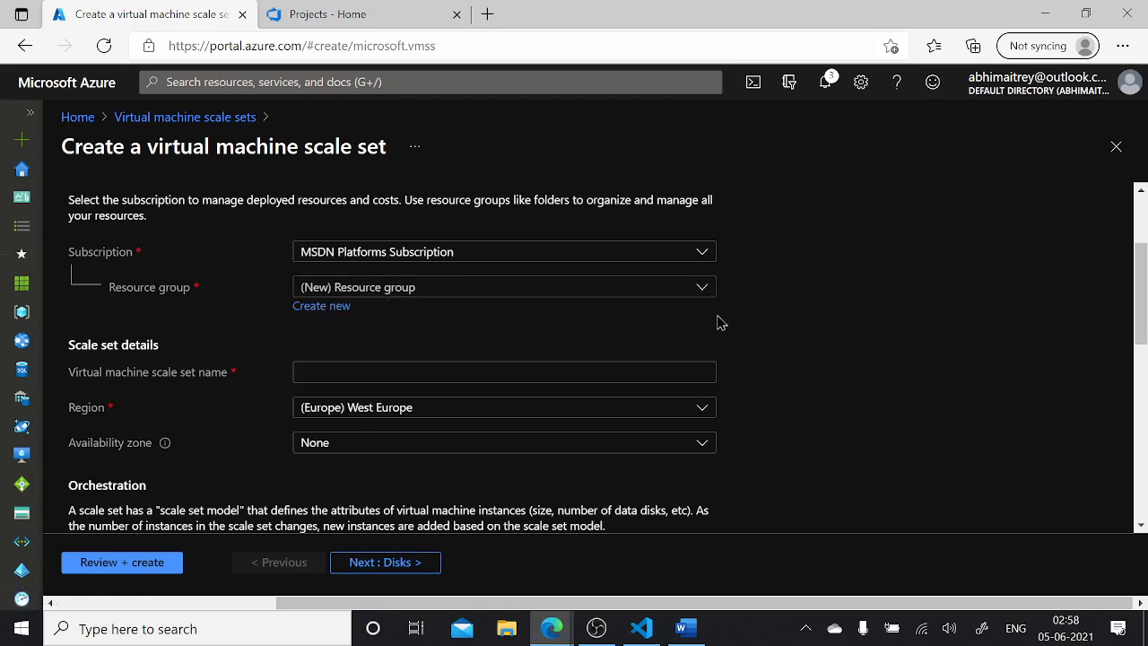
left_click(334, 307)
type("v")
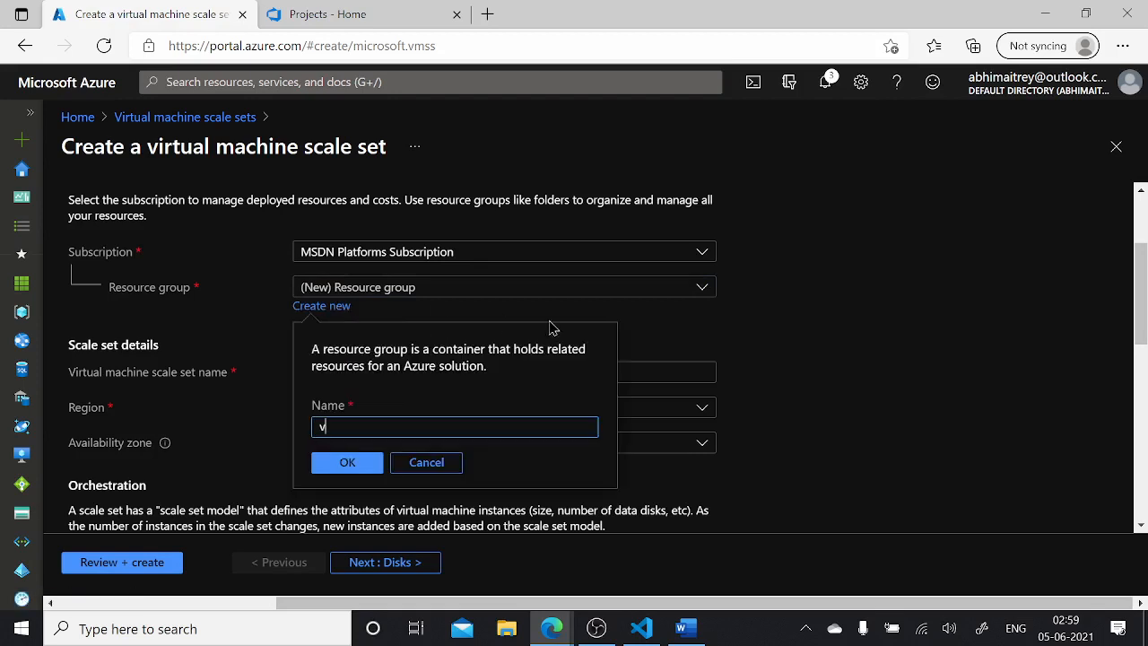
type("mss-rg")
left_click(370, 463)
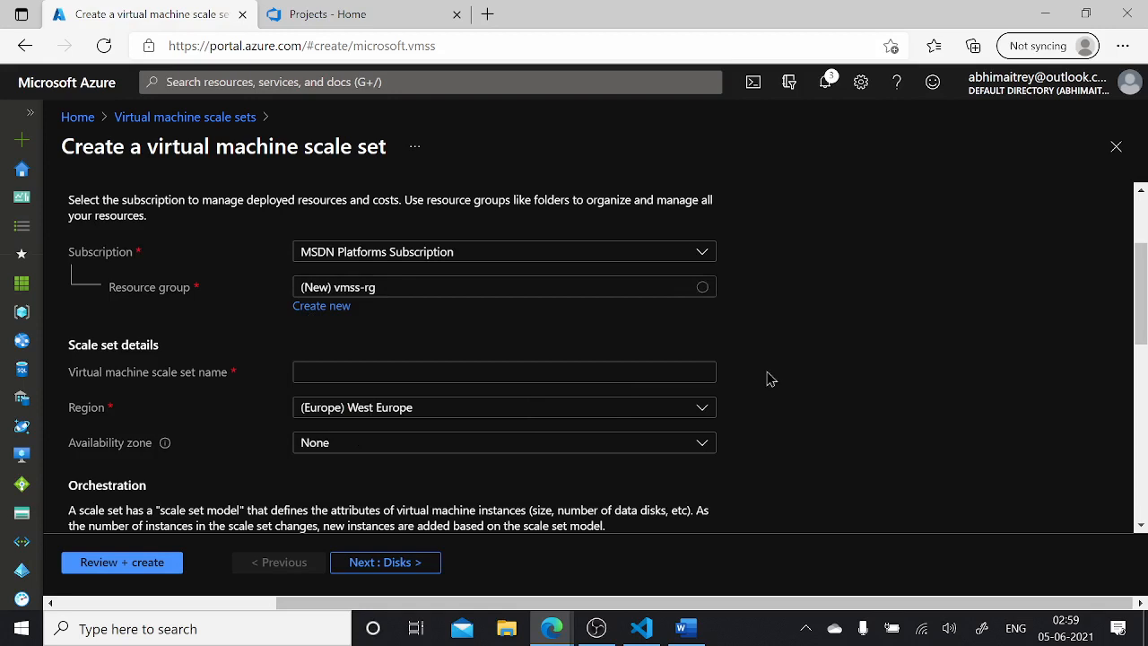
left_click(527, 374)
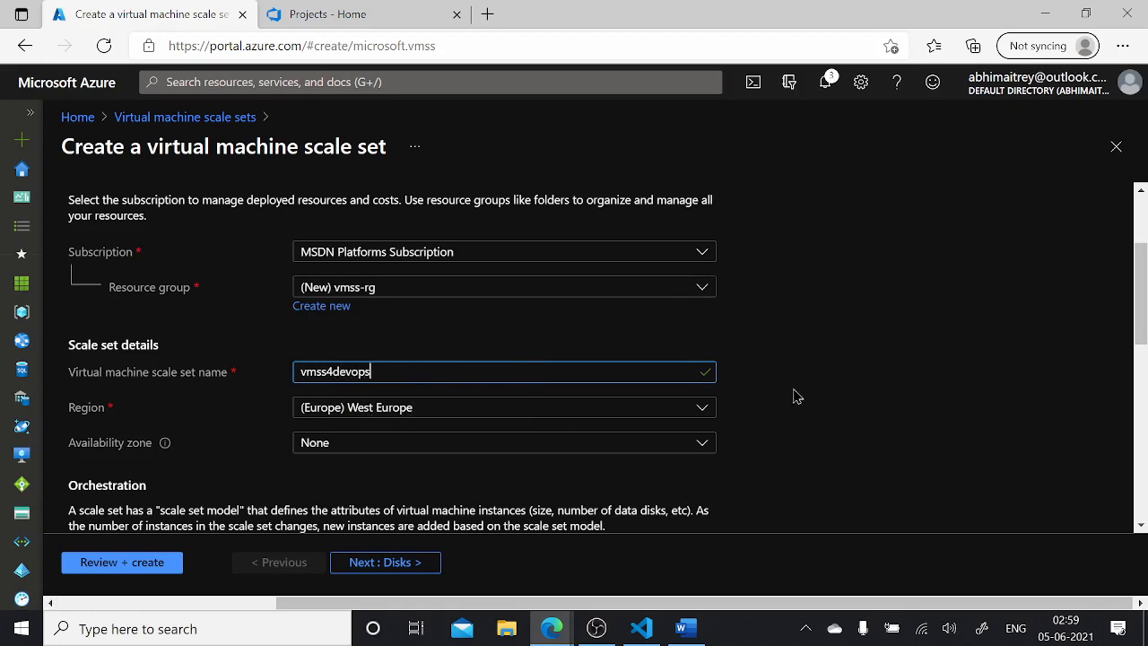
Choose Ubuntu Server 18.04 LTS - Gen1 as the instance image, keeping the default region and orchestration mode.
scroll(799, 395, "down", 2)
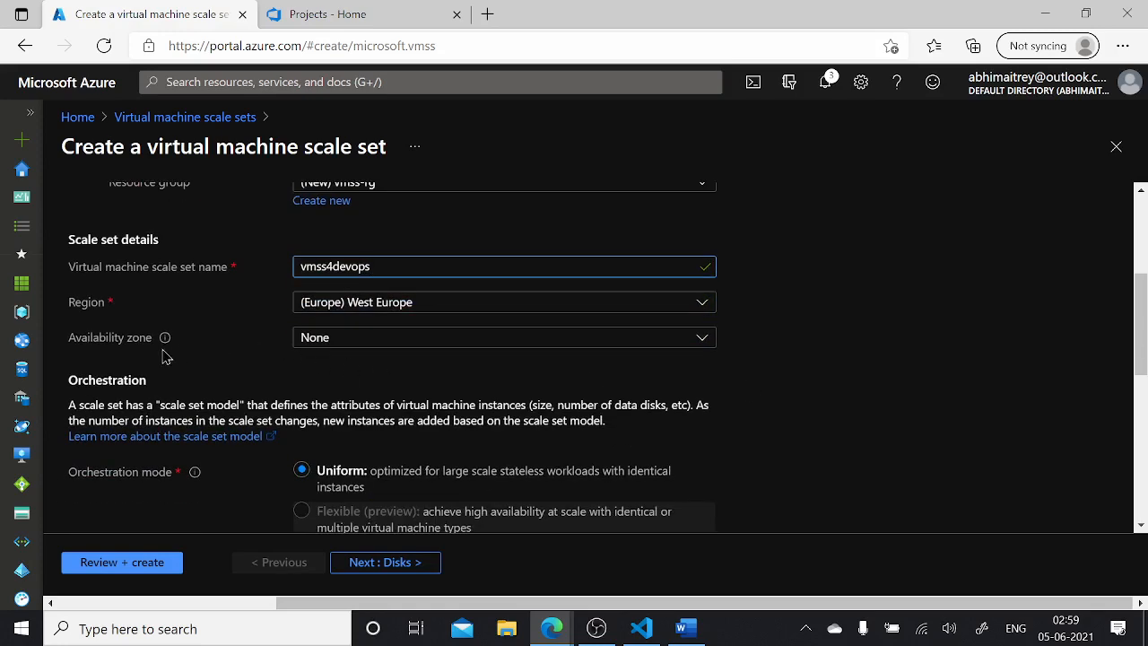
scroll(599, 356, "down", 1)
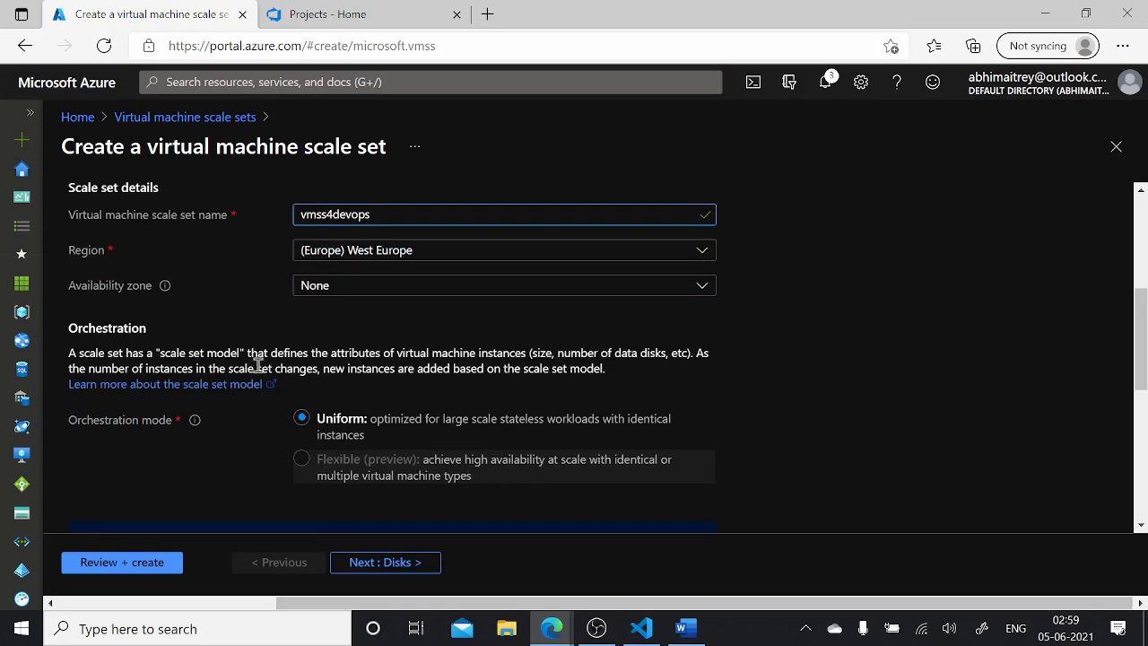
scroll(727, 390, "down", 5)
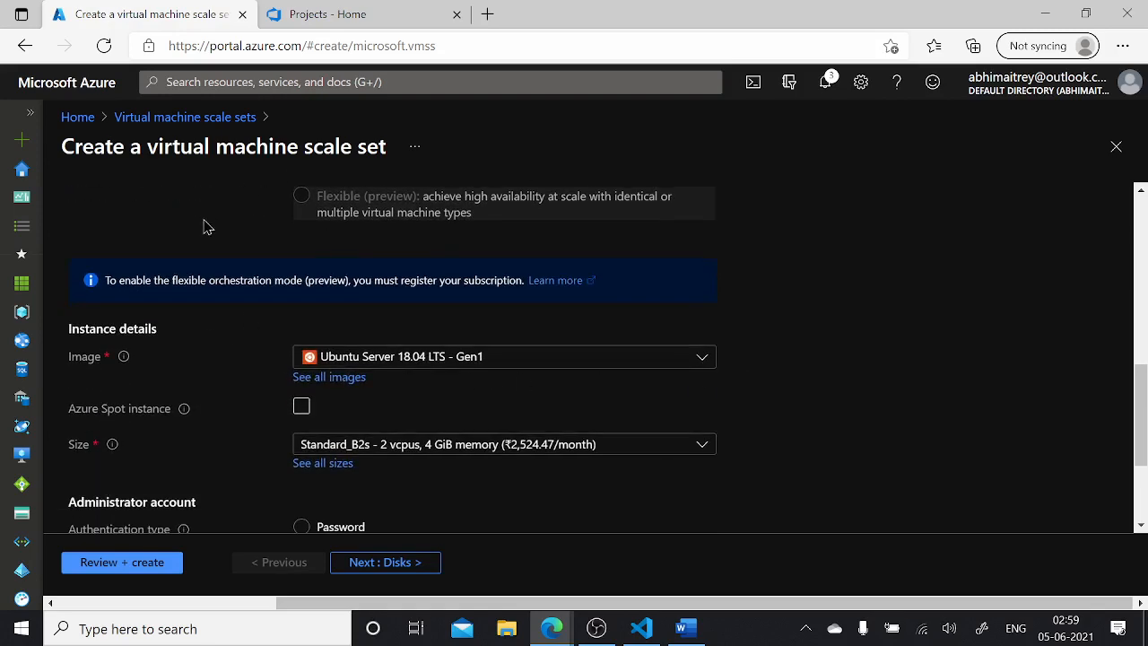
scroll(211, 242, "up", 3)
scroll(781, 320, "down", 4)
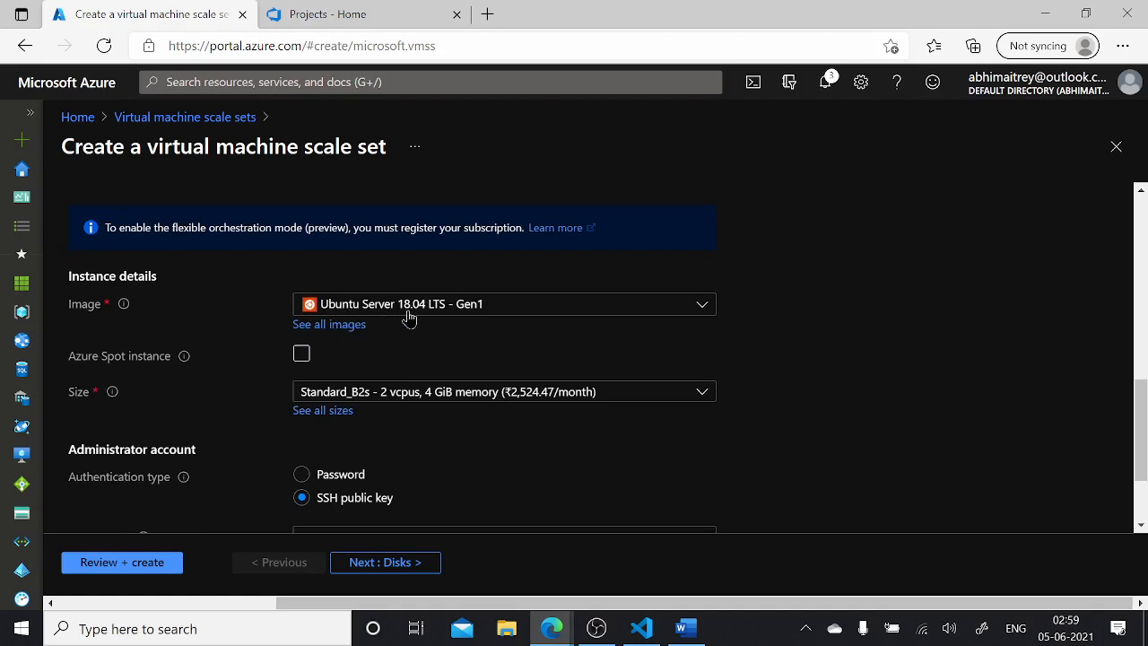
left_click(701, 308)
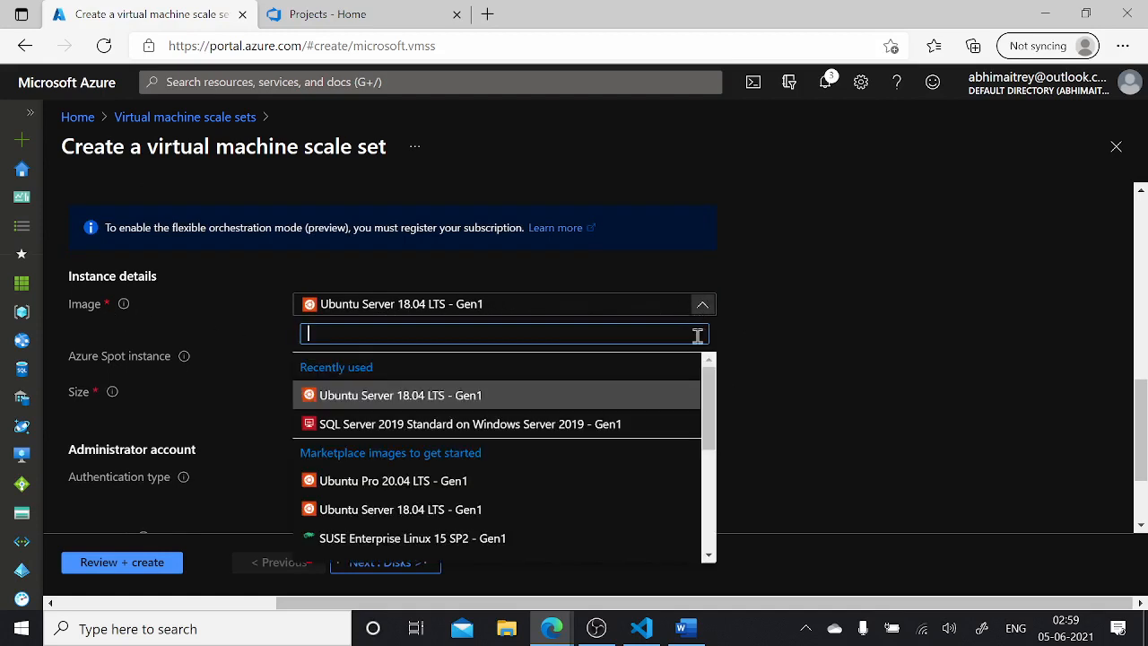
mouse_move(709, 387)
left_mouse_down()
mouse_move(705, 493)
mouse_move(703, 367)
left_mouse_up()
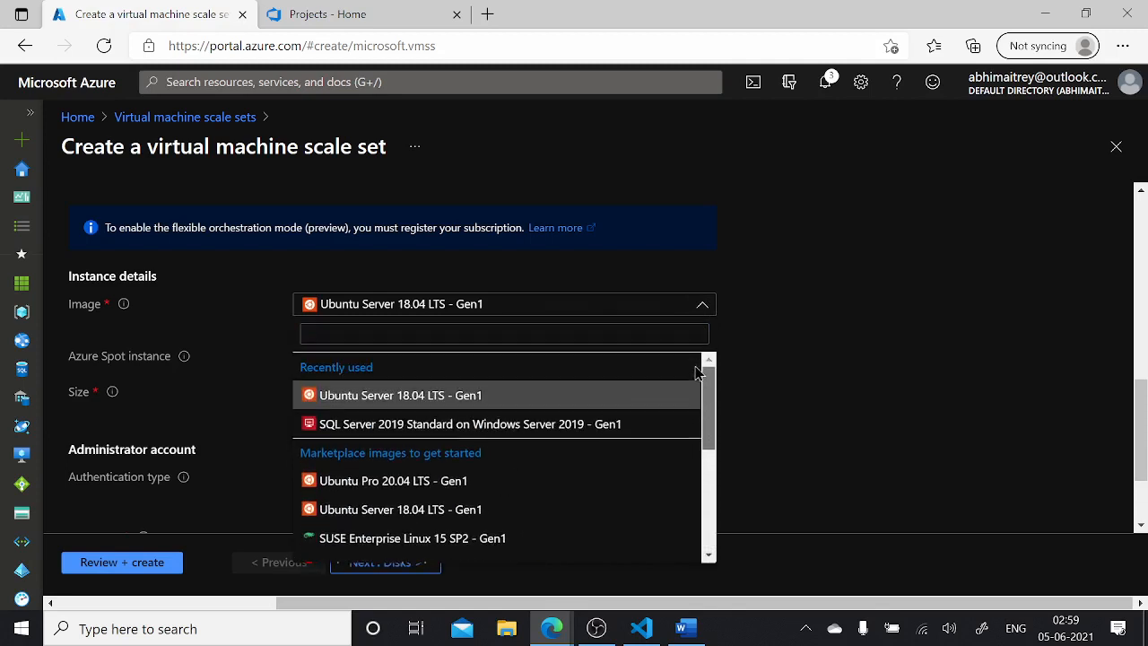
left_click(617, 403)
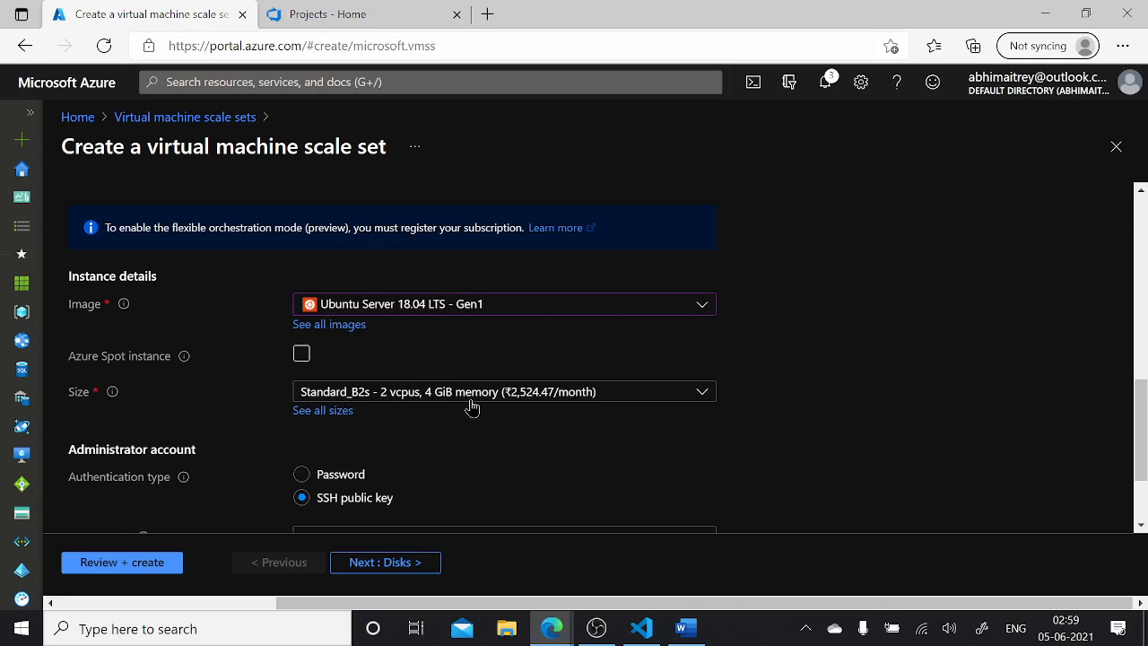
Examine the available VM sizes and the administrator account's authentication type, username and key pair name.
left_click(702, 395)
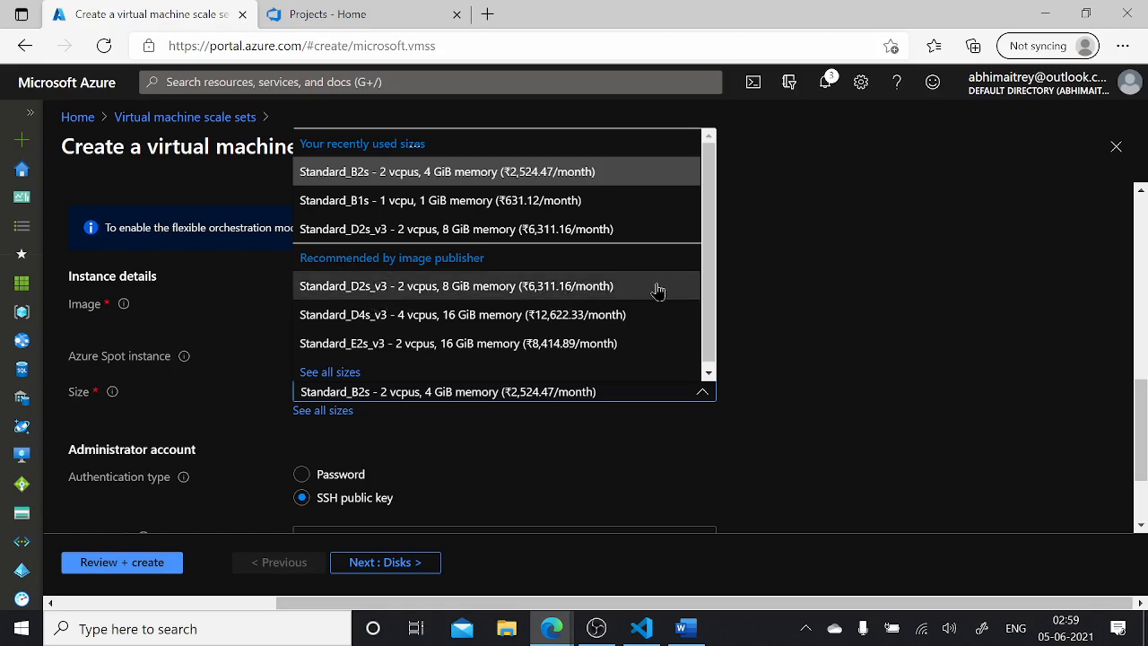
left_click(770, 292)
scroll(518, 431, "down", 2)
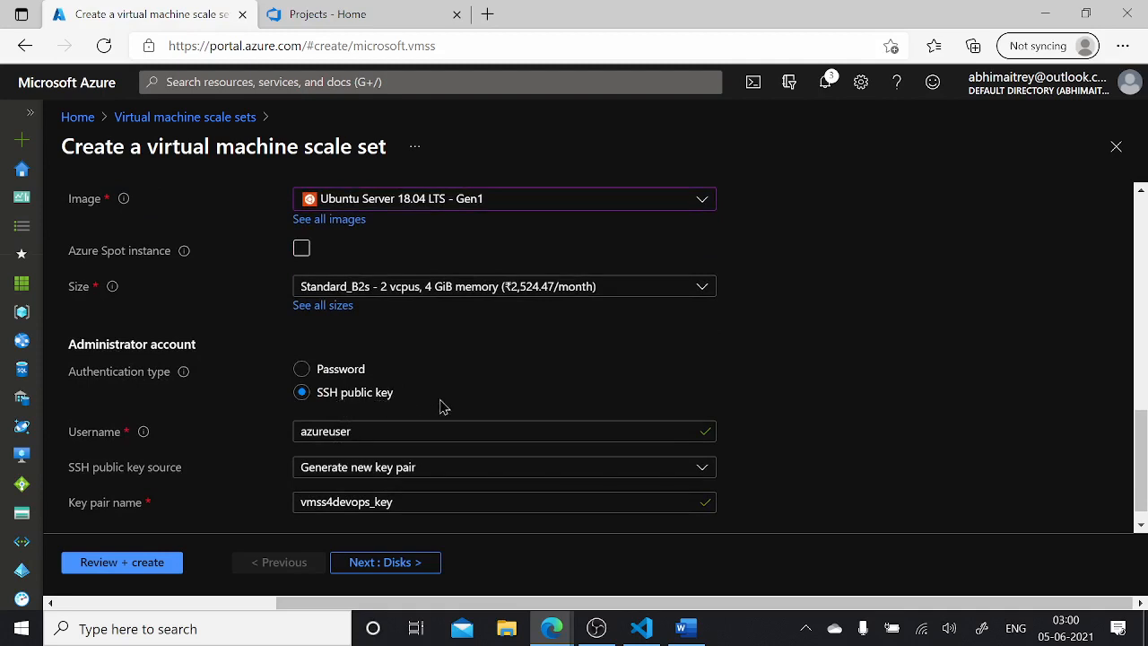
scroll(506, 380, "down", 1)
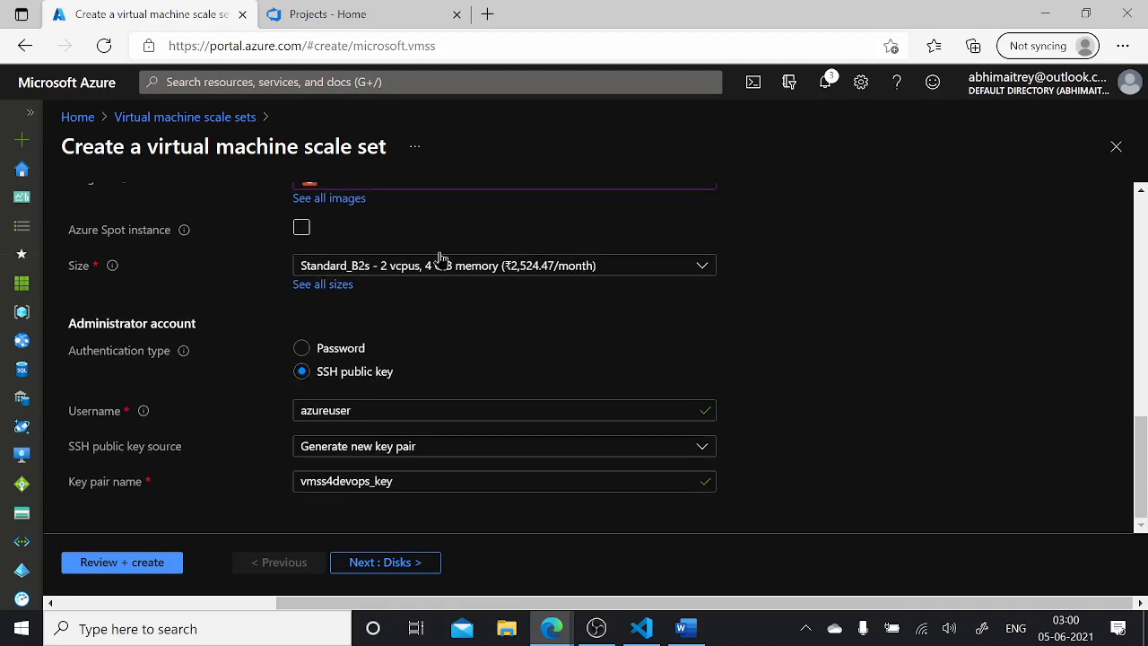
scroll(549, 348, "up", 2)
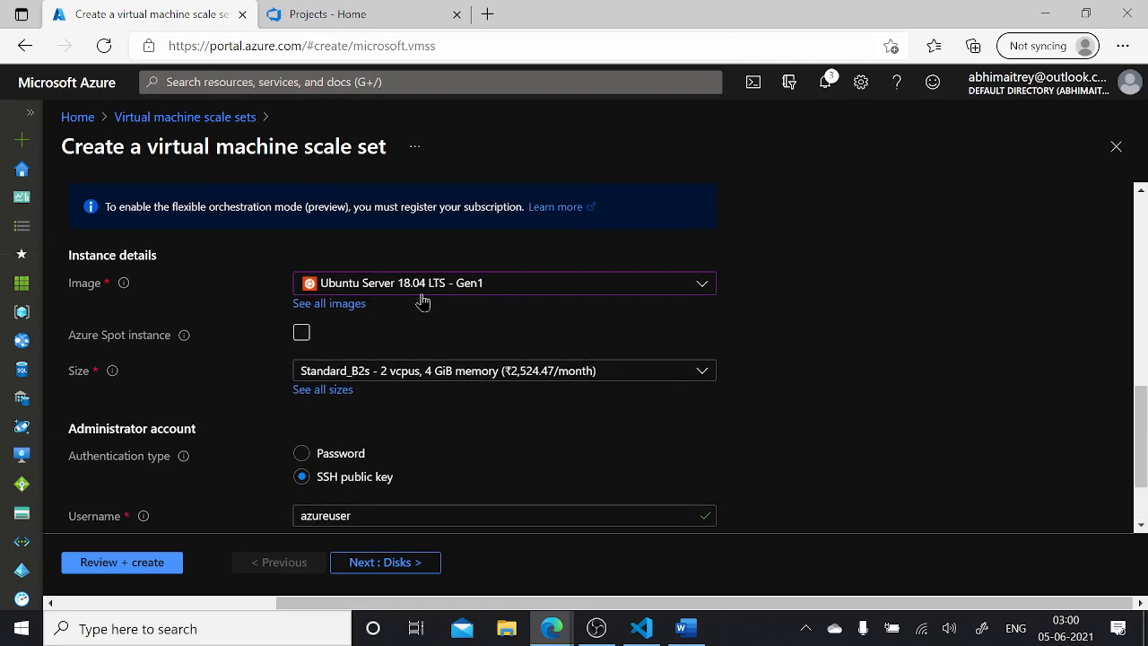
scroll(506, 345, "down", 2)
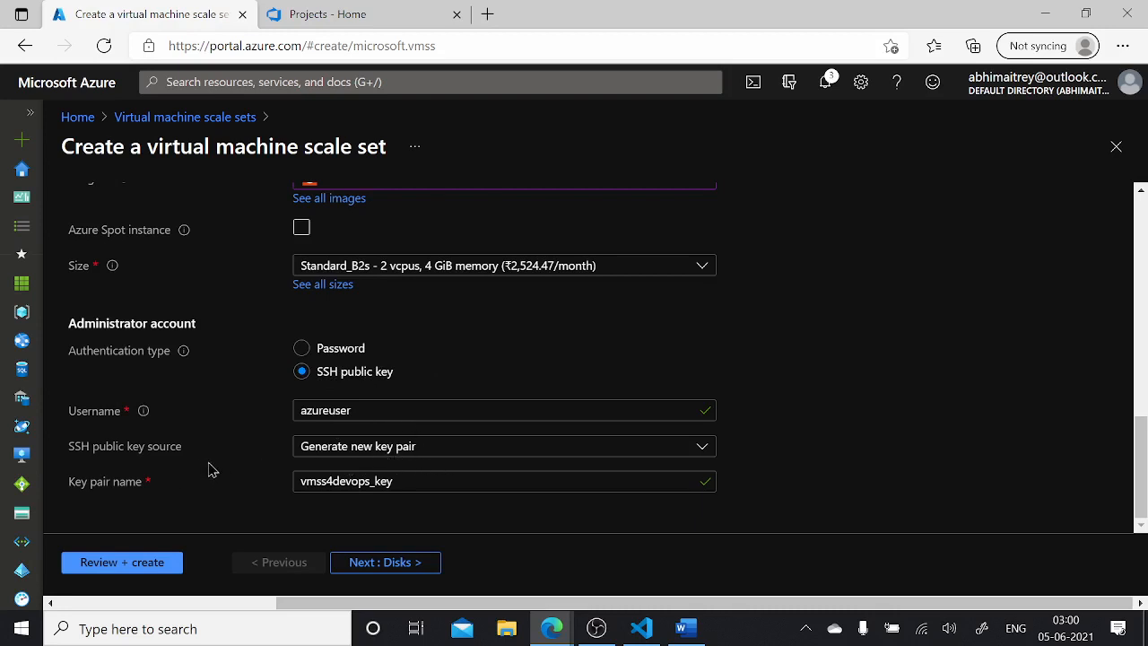
left_click_drag(422, 485, 282, 487)
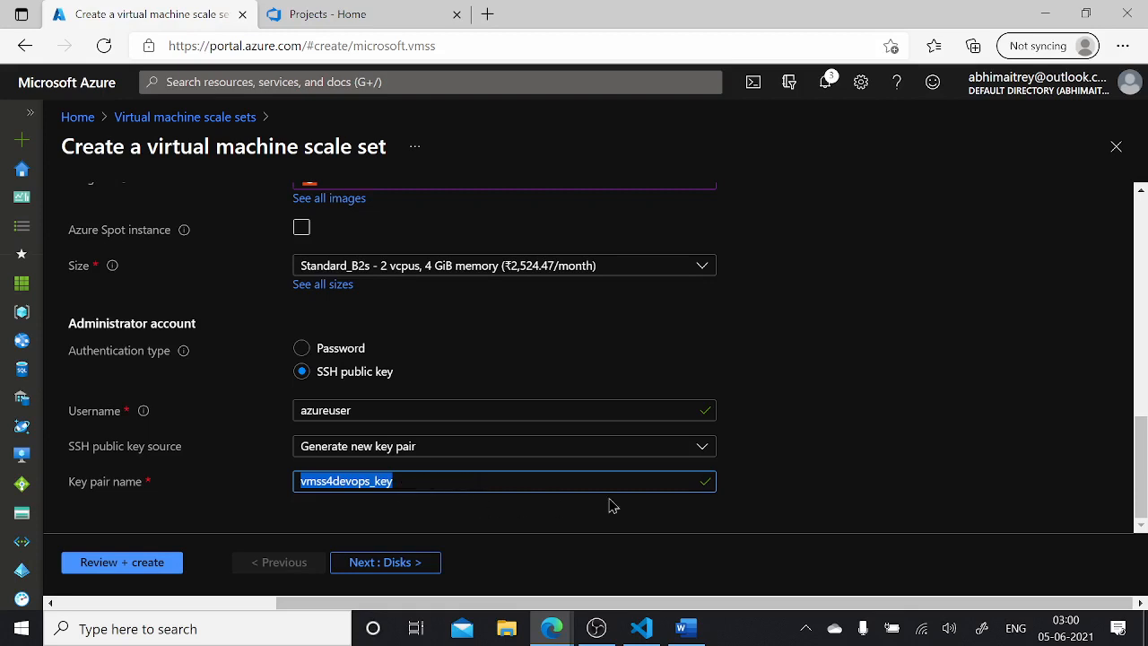
left_click(891, 431)
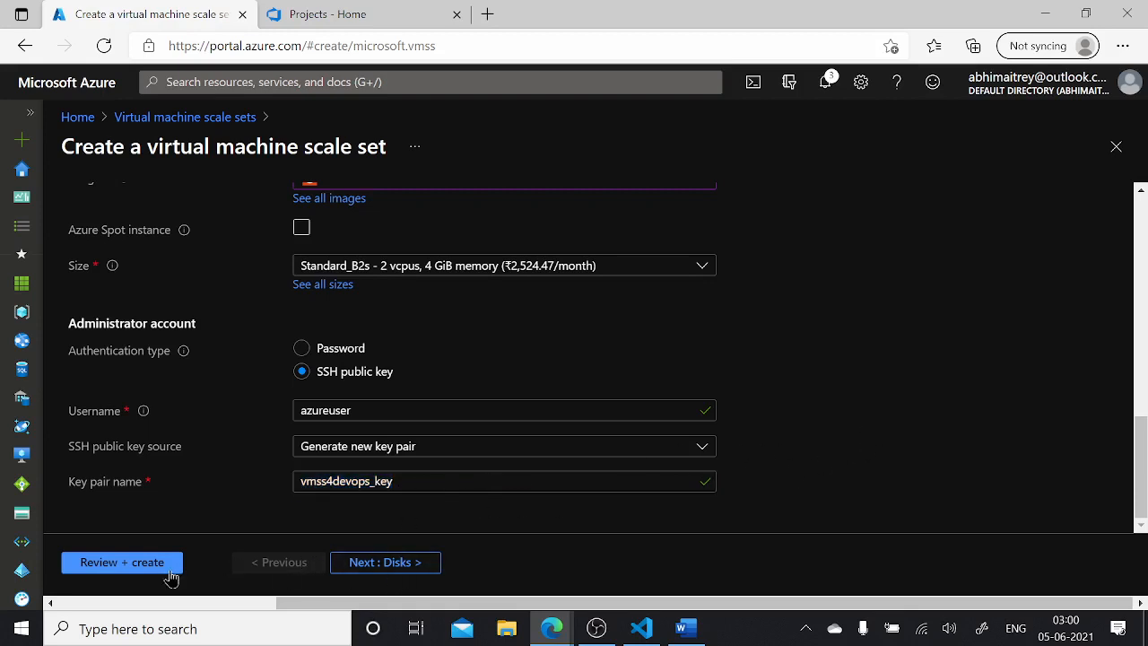
Continue through the disk settings with their defaults and proceed to the networking settings.
left_click(405, 568)
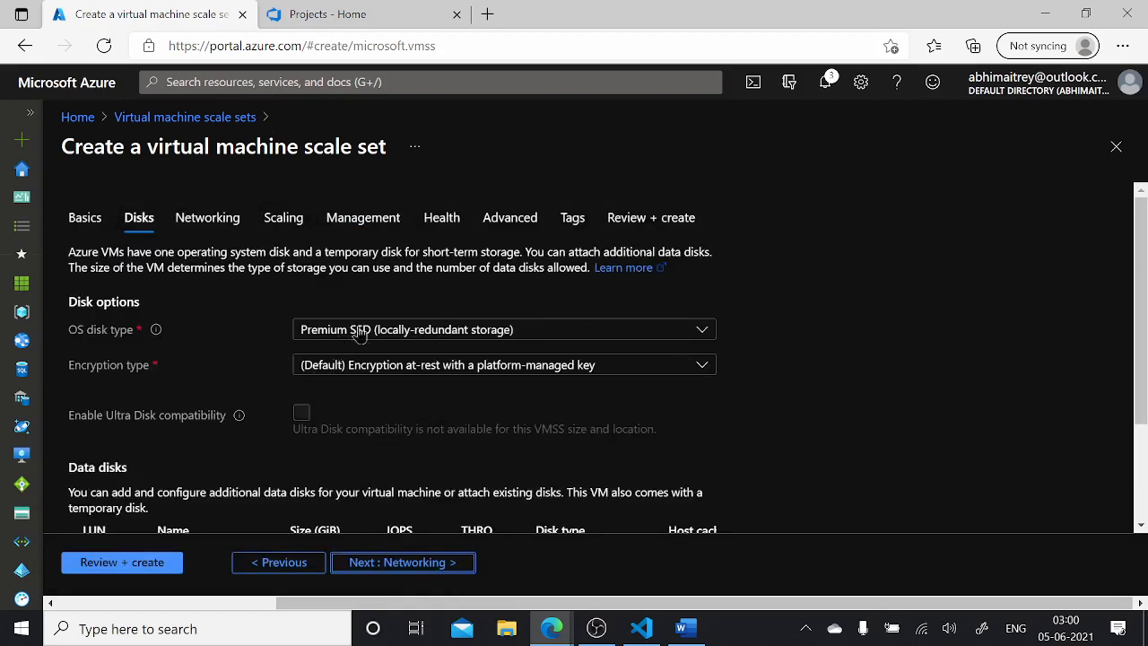
scroll(743, 353, "down", 3)
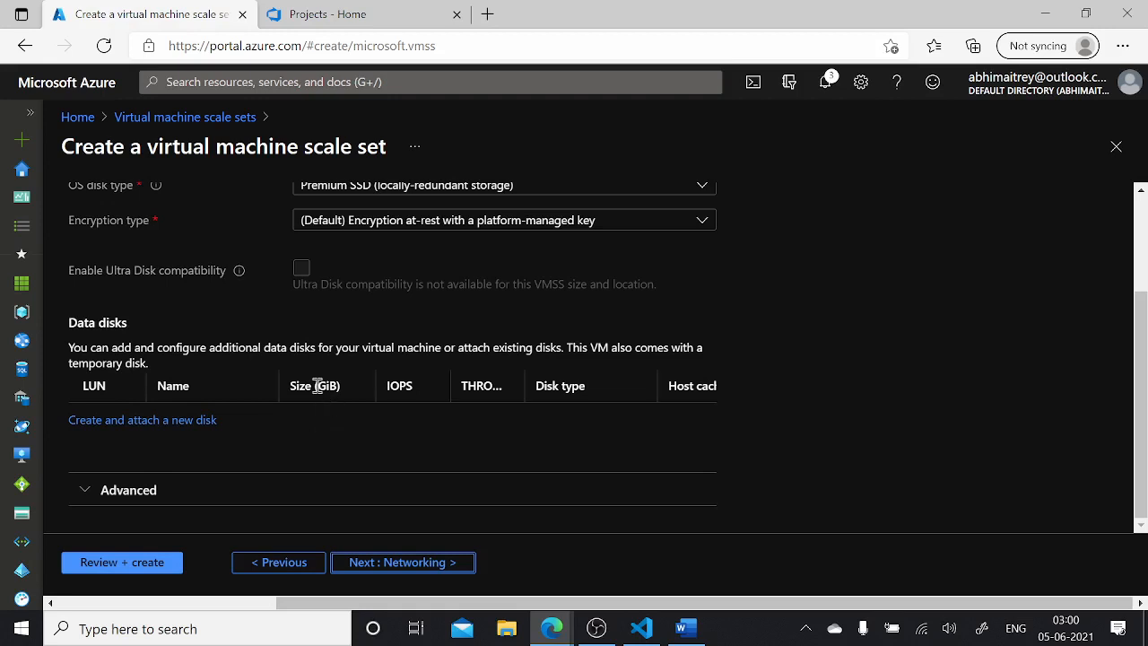
left_click(411, 566)
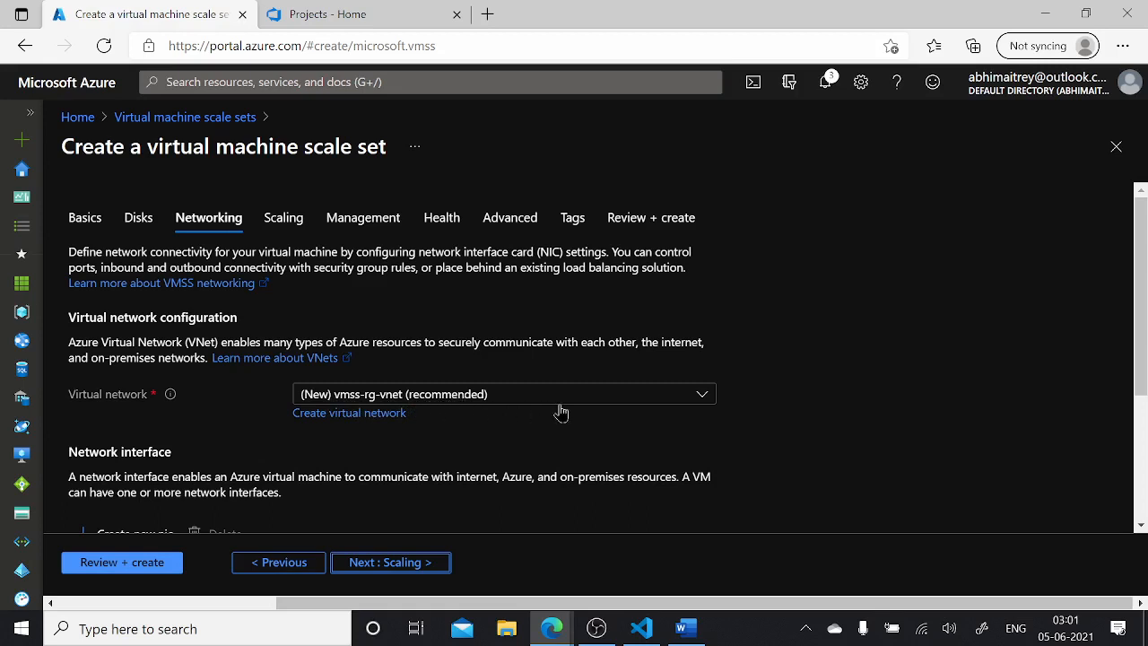
Examine the virtual network choices, the default network interface and the load balancing option.
left_click(704, 397)
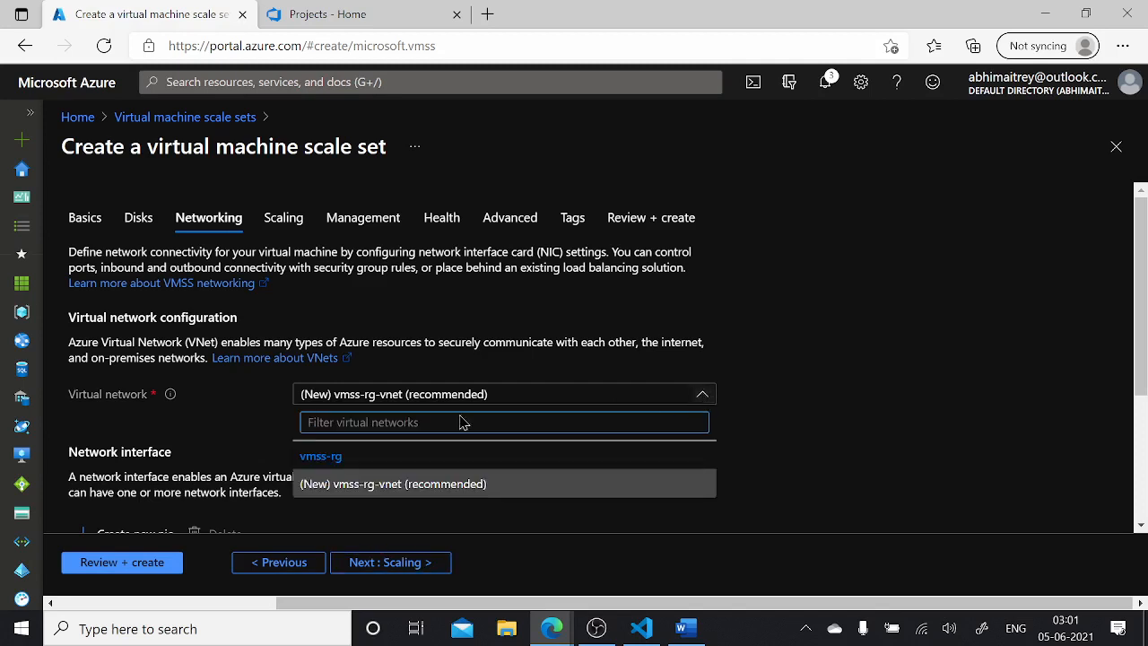
left_click(758, 450)
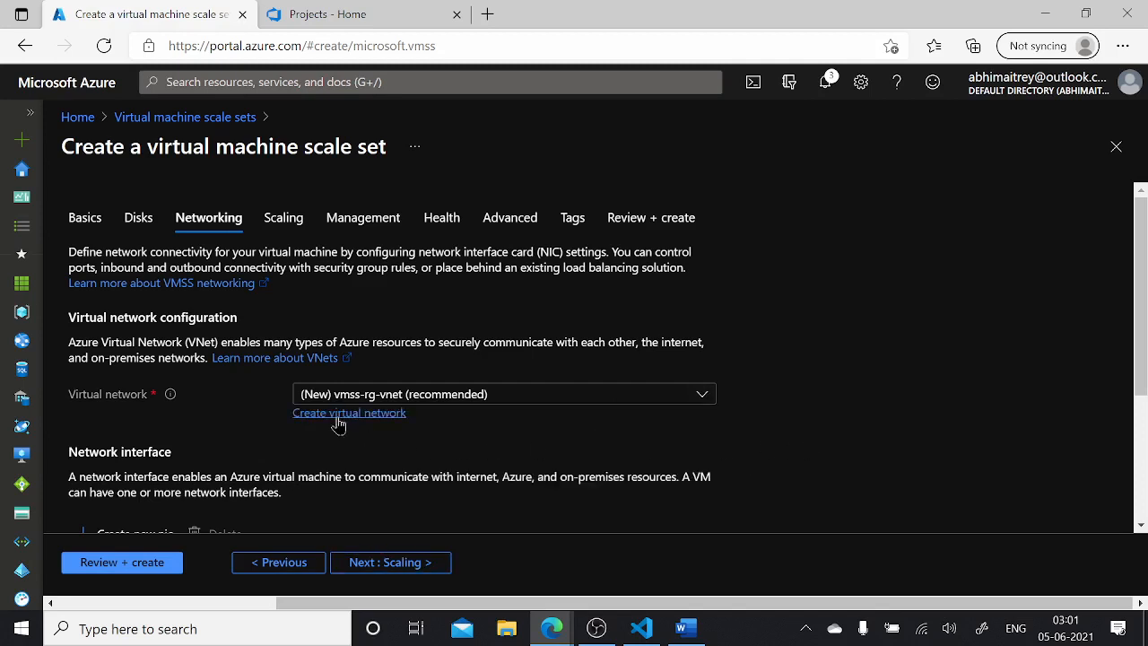
scroll(583, 420, "down", 2)
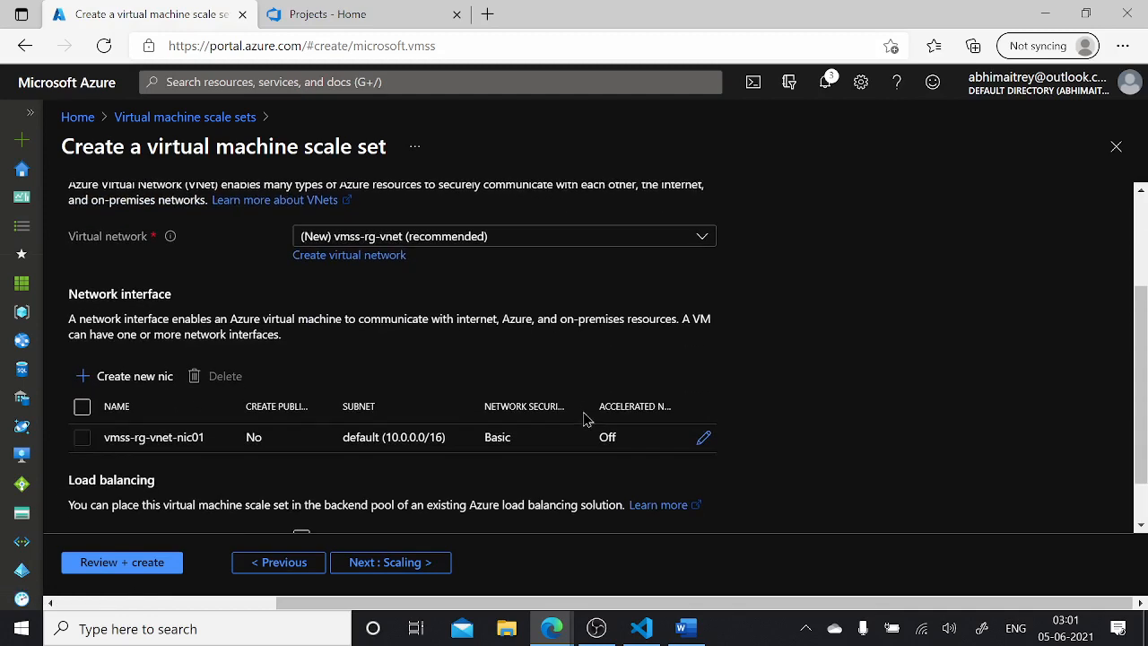
scroll(392, 415, "down", 1)
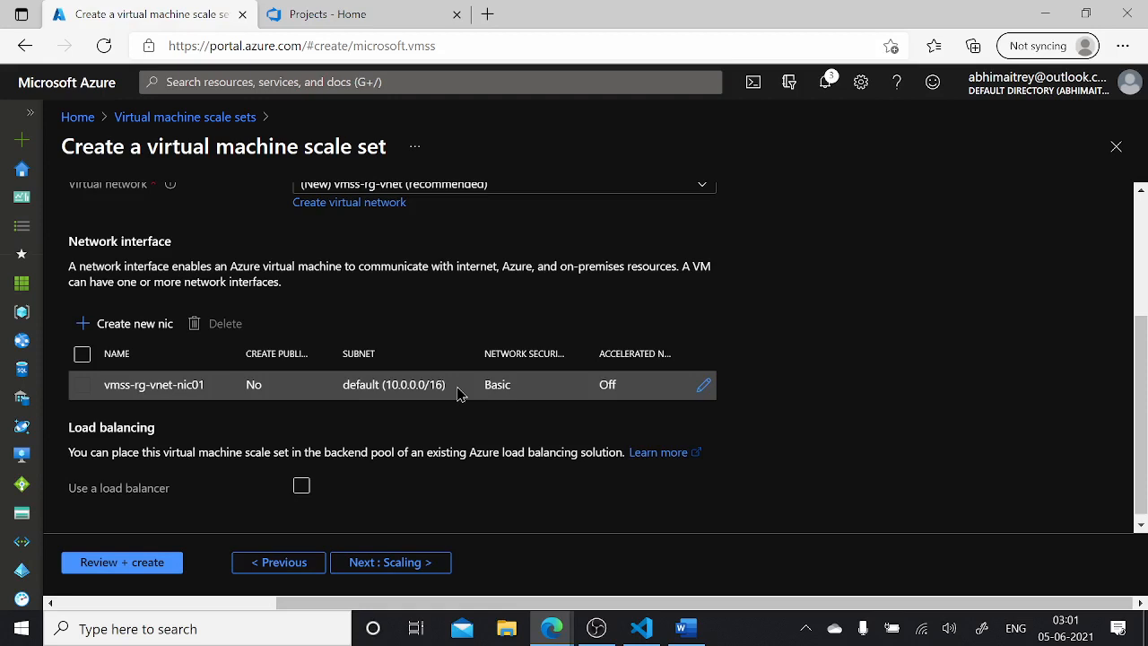
Proceed to the scaling settings with the default networking and check the initial instance count.
left_click(397, 561)
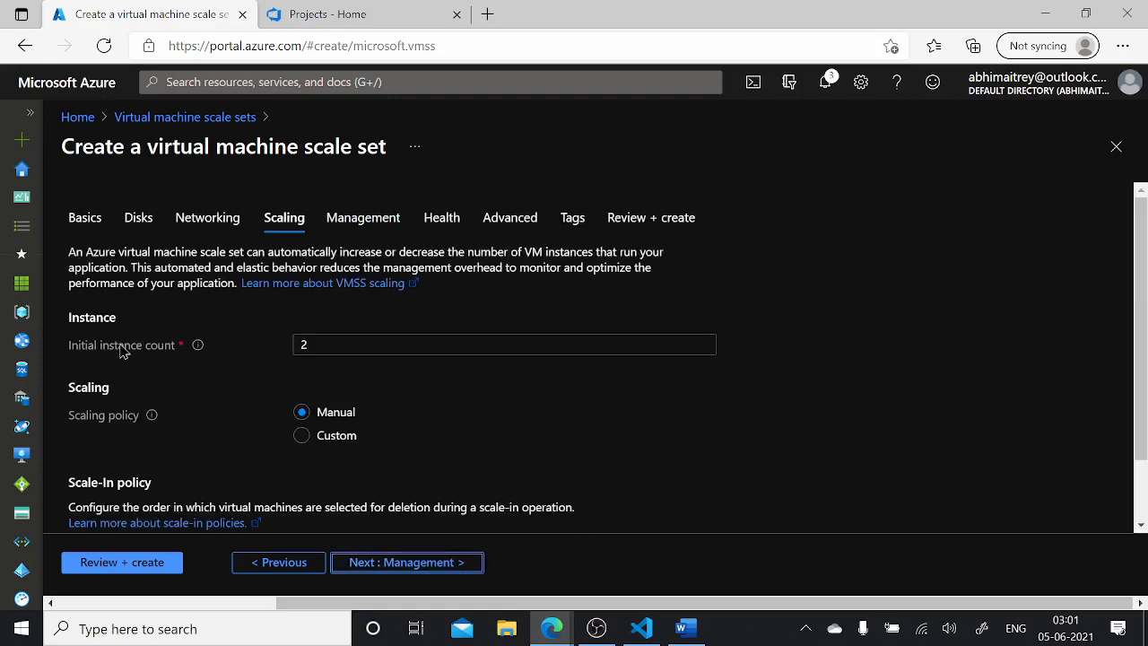
left_click_drag(307, 345, 282, 338)
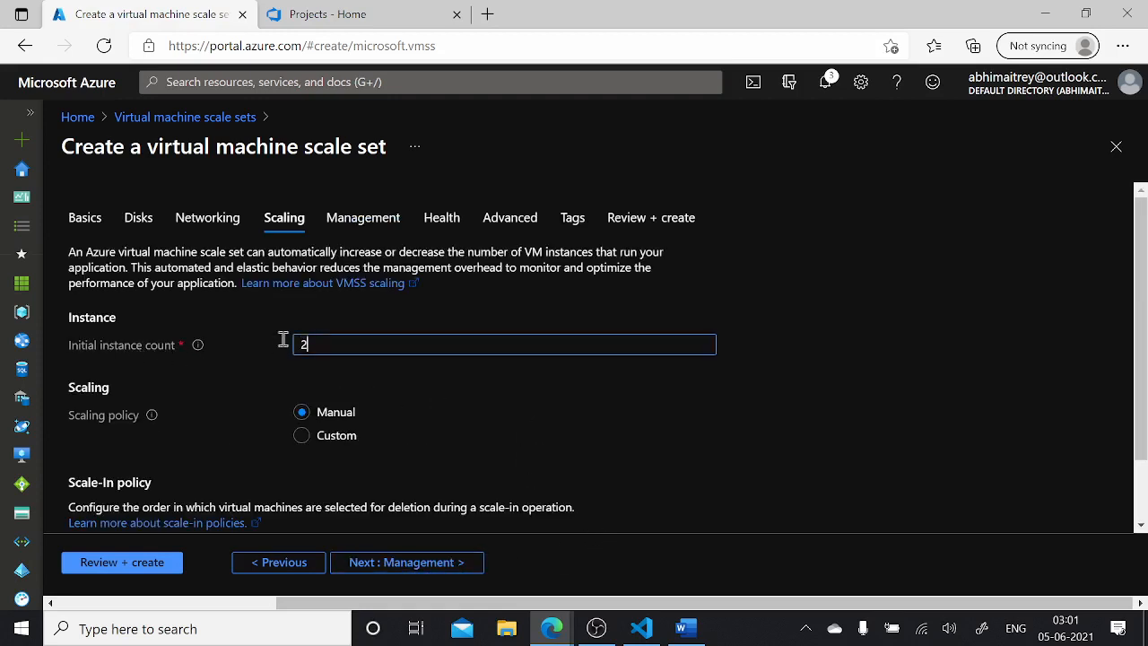
left_click(392, 379)
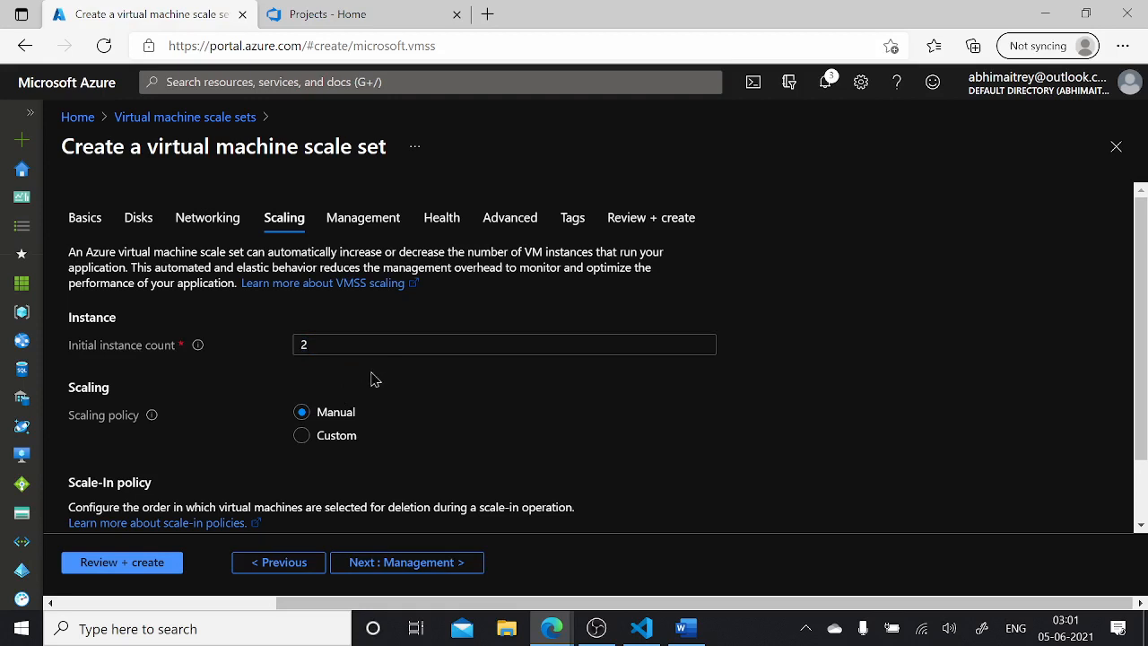
Review the scale-in policy choices, keep the default scaling settings with 2 initial instances, and proceed to the management settings.
left_click_drag(329, 348, 271, 351)
left_click(336, 368)
double_click(306, 347)
left_click(378, 384)
scroll(397, 379, "down", 1)
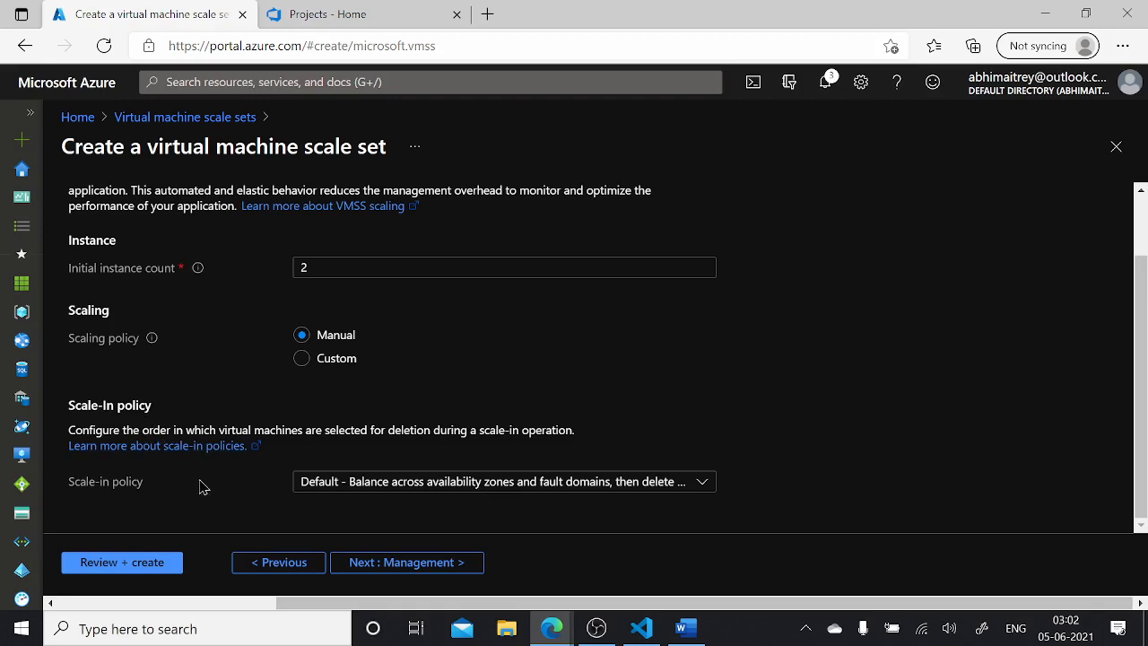
left_click(637, 486)
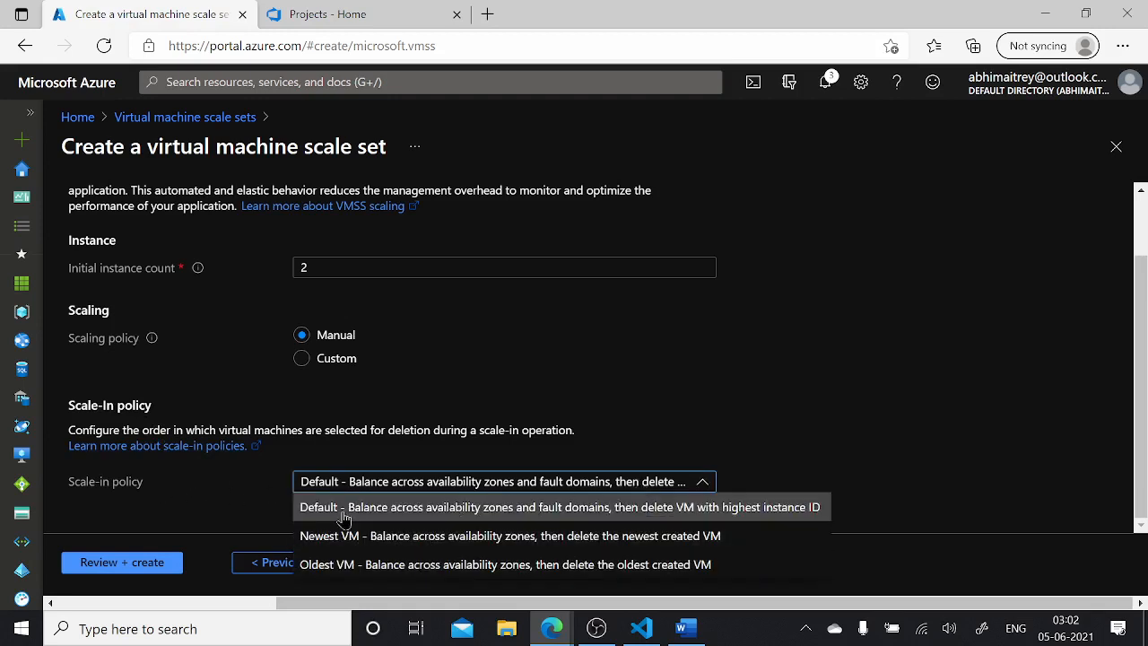
left_click(727, 447)
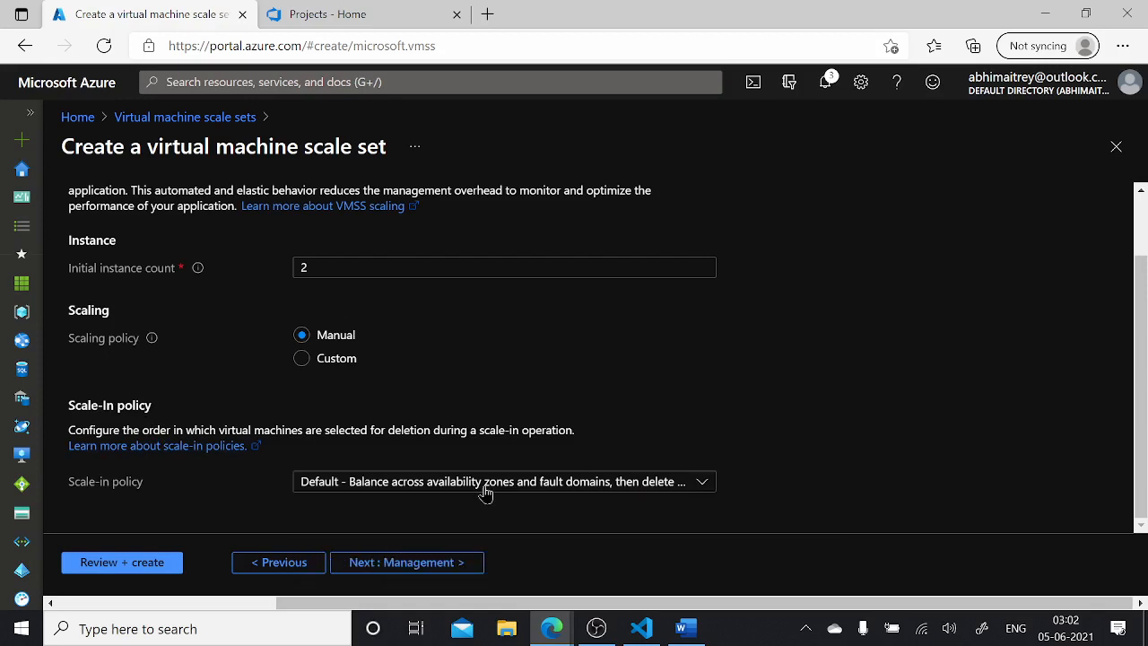
left_click(446, 571)
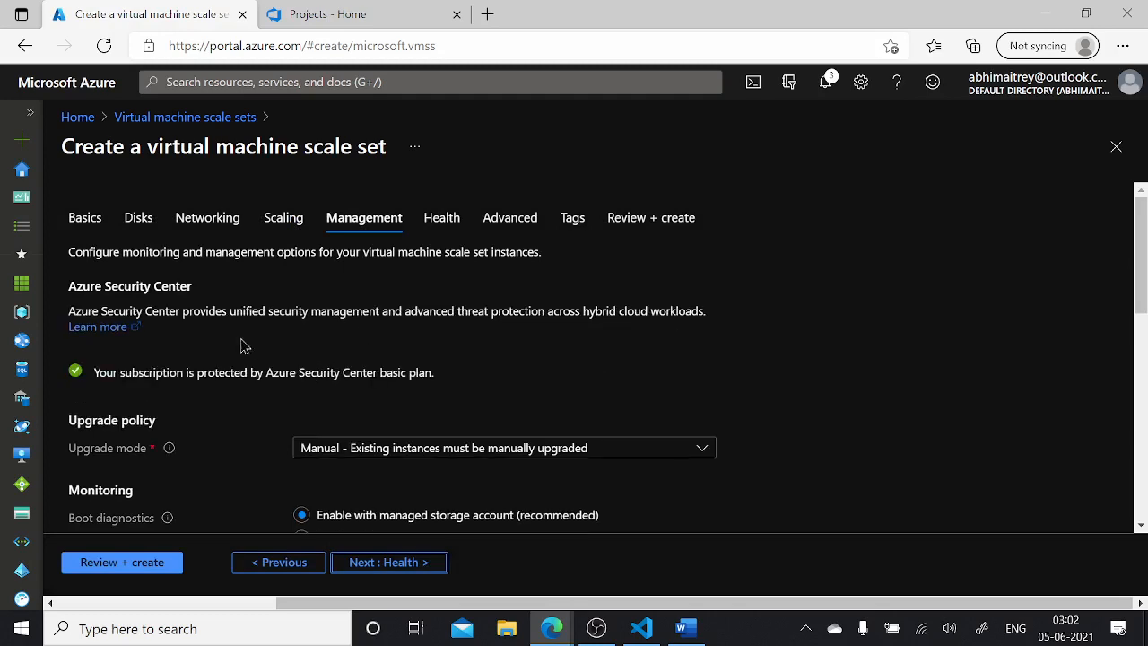
Accept the default management and health monitoring settings and continue to the advanced settings.
scroll(558, 371, "down", 1)
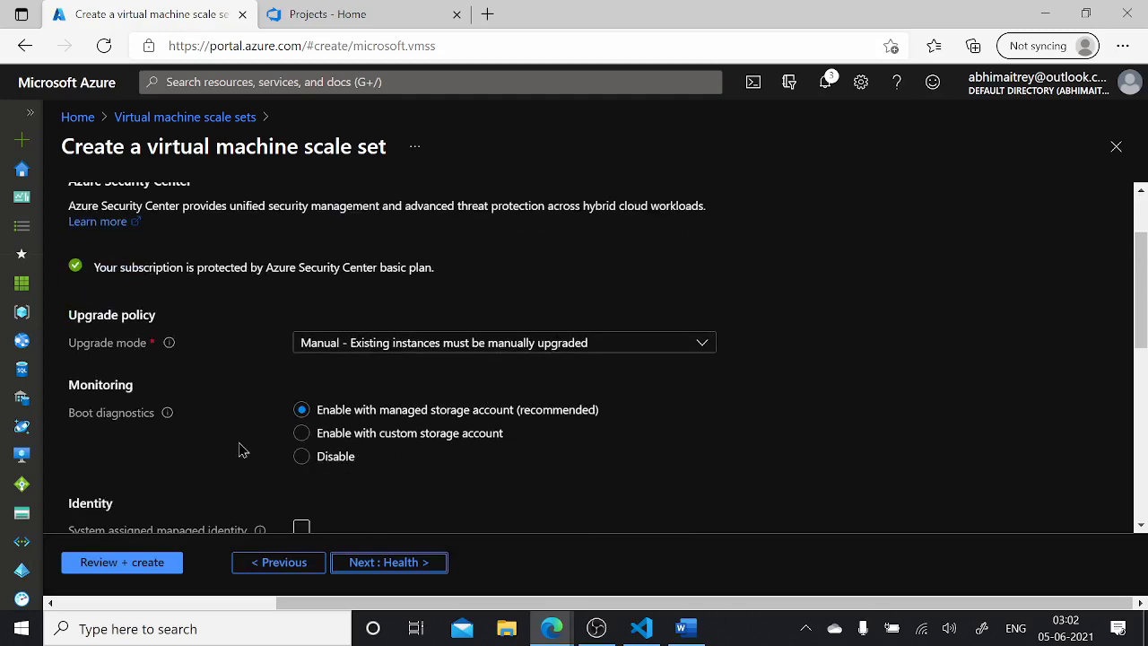
scroll(534, 449, "down", 2)
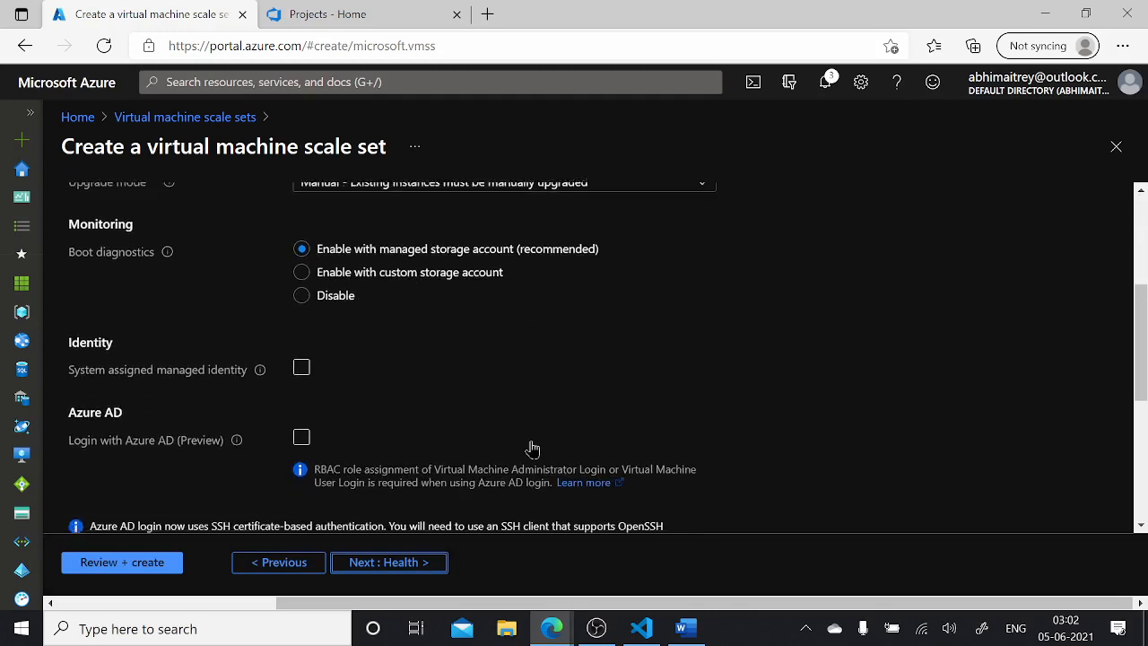
scroll(534, 448, "down", 3)
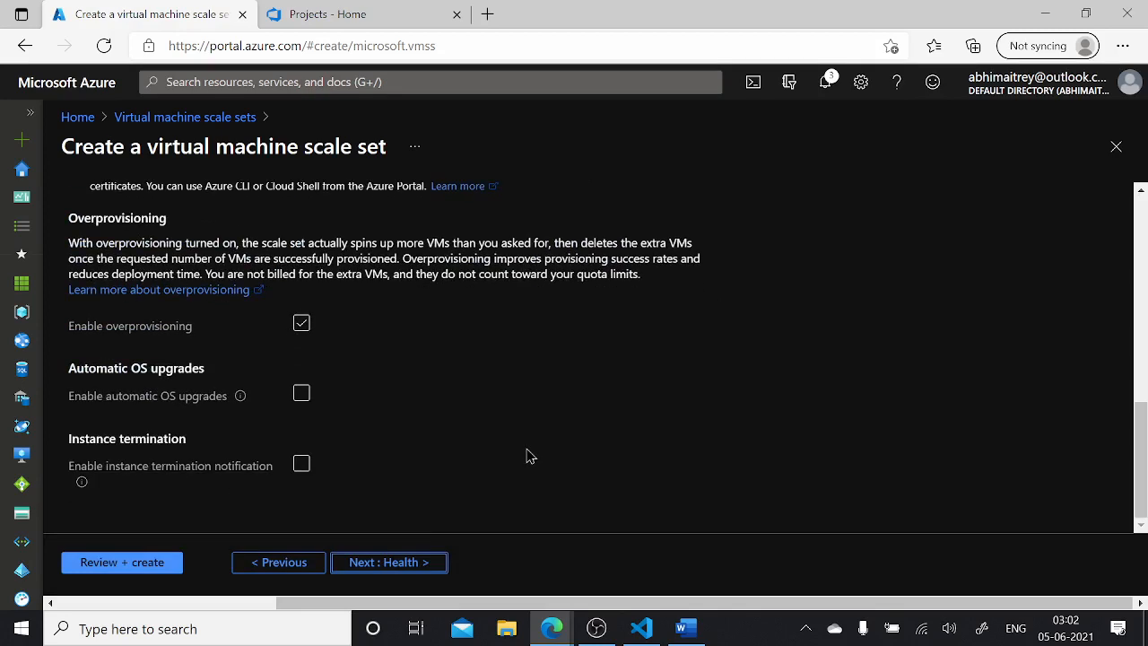
left_click(388, 563)
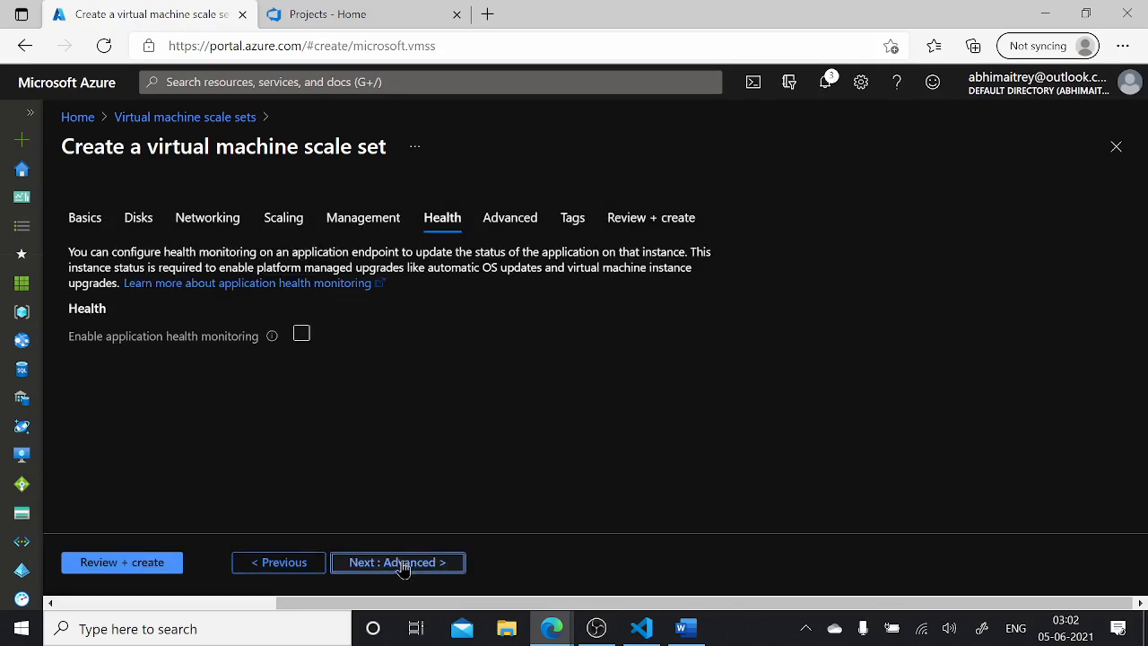
left_click(417, 565)
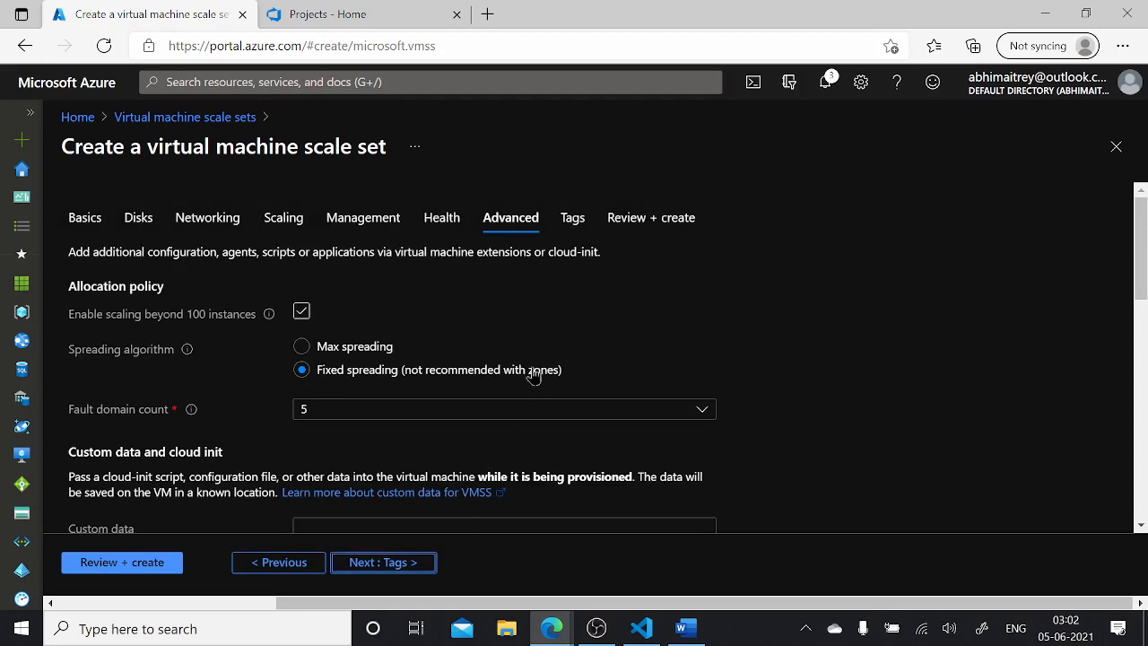
Keep the fault domain count at 5 with the other advanced defaults and proceed to the final review without adding tags.
scroll(533, 375, "down", 1)
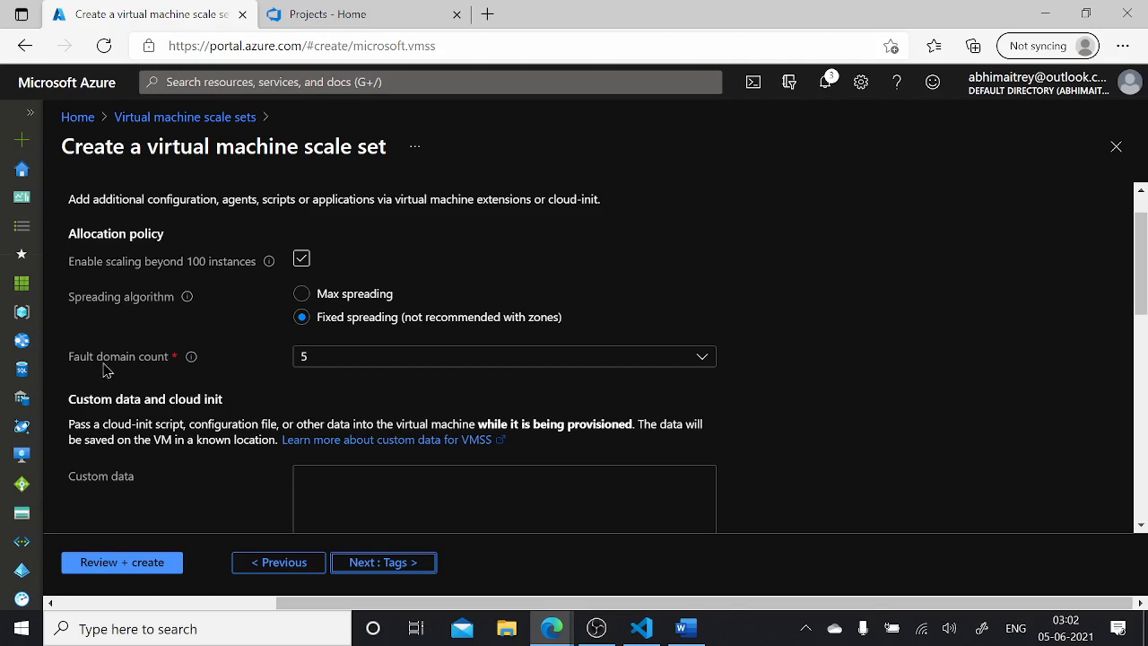
left_click(332, 363)
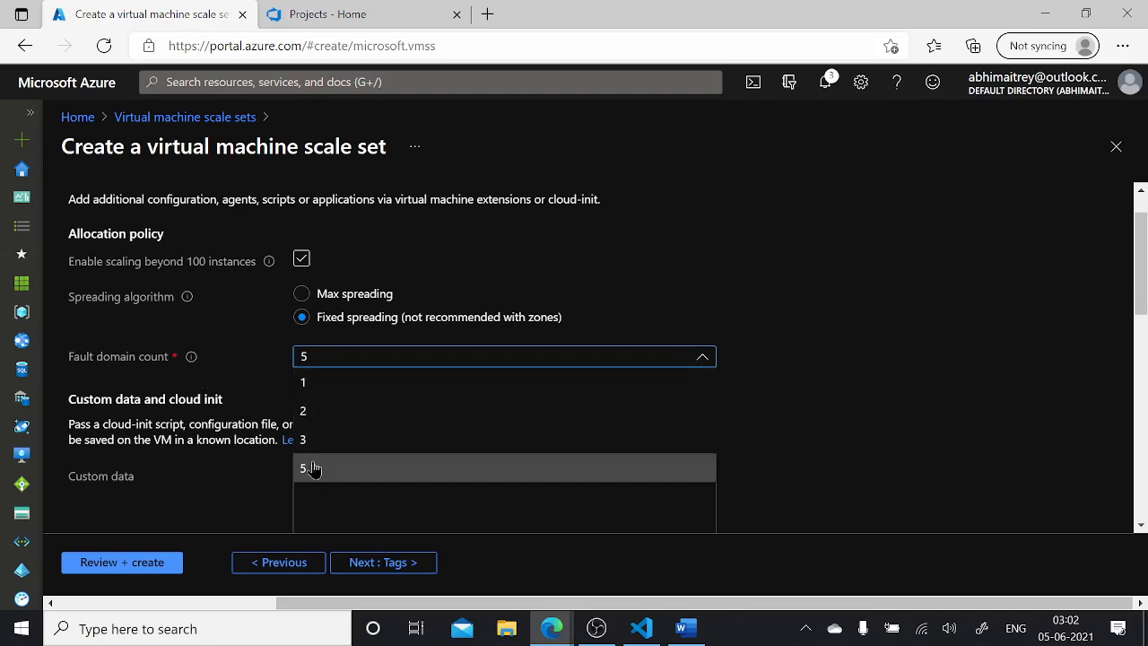
left_click(754, 310)
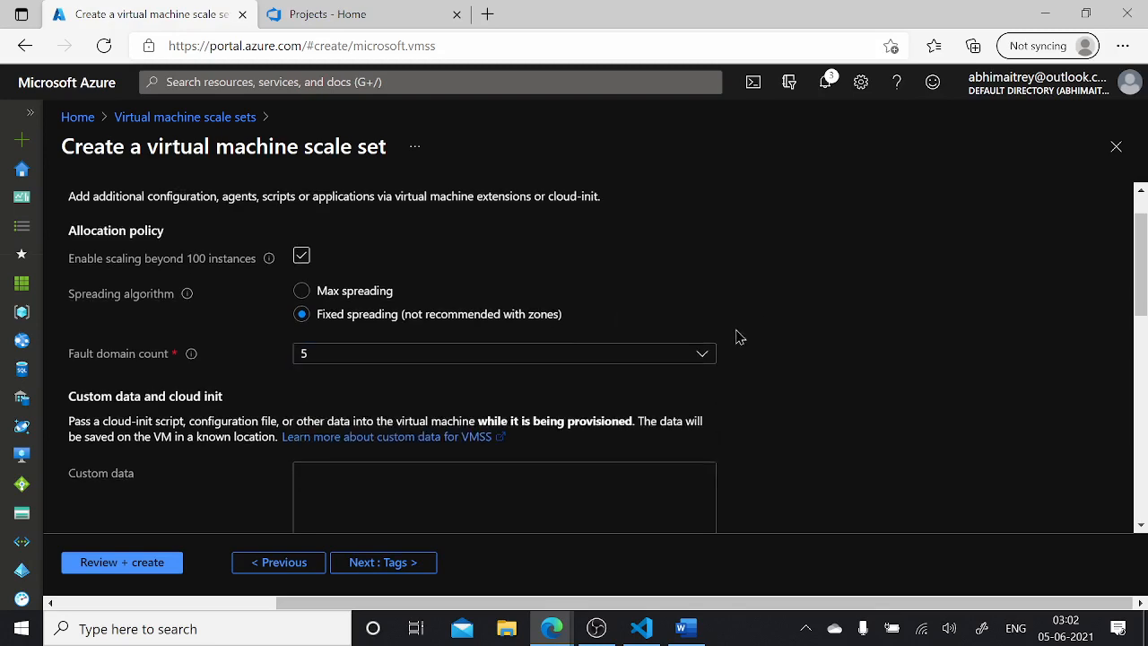
scroll(737, 334, "down", 2)
scroll(736, 341, "down", 3)
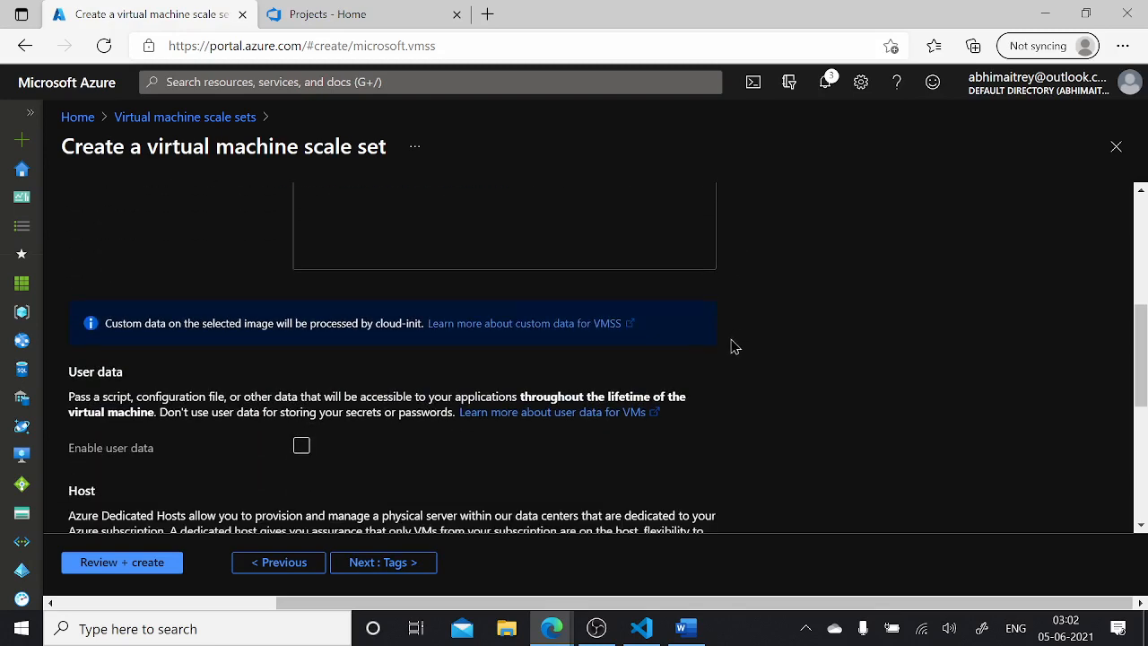
left_click(399, 569)
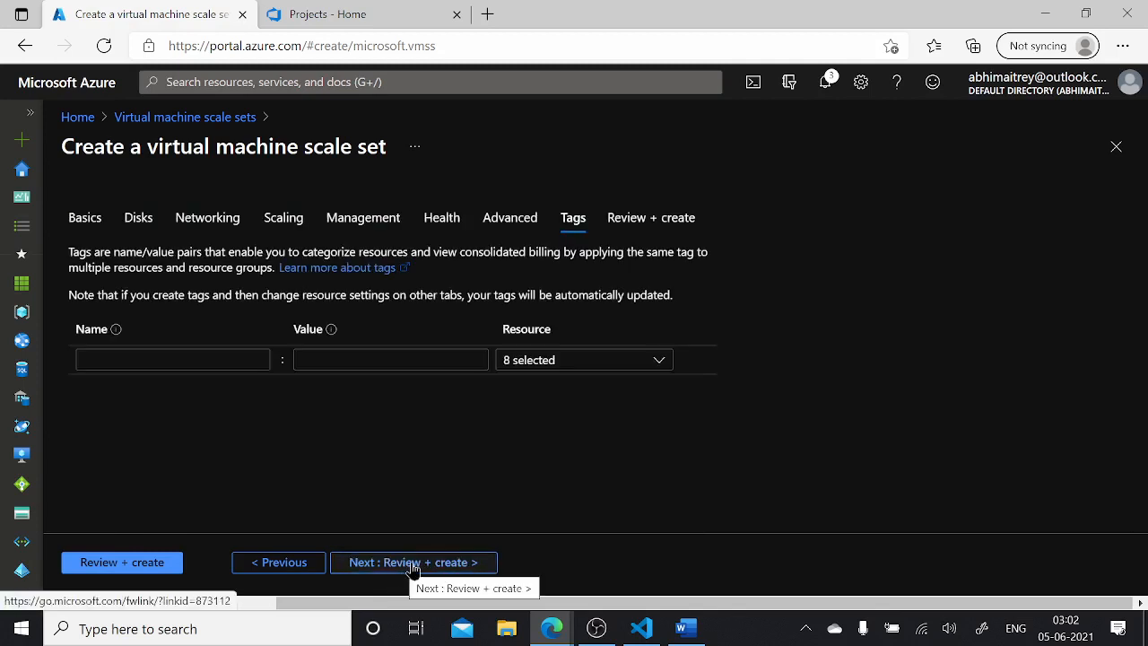
left_click(422, 565)
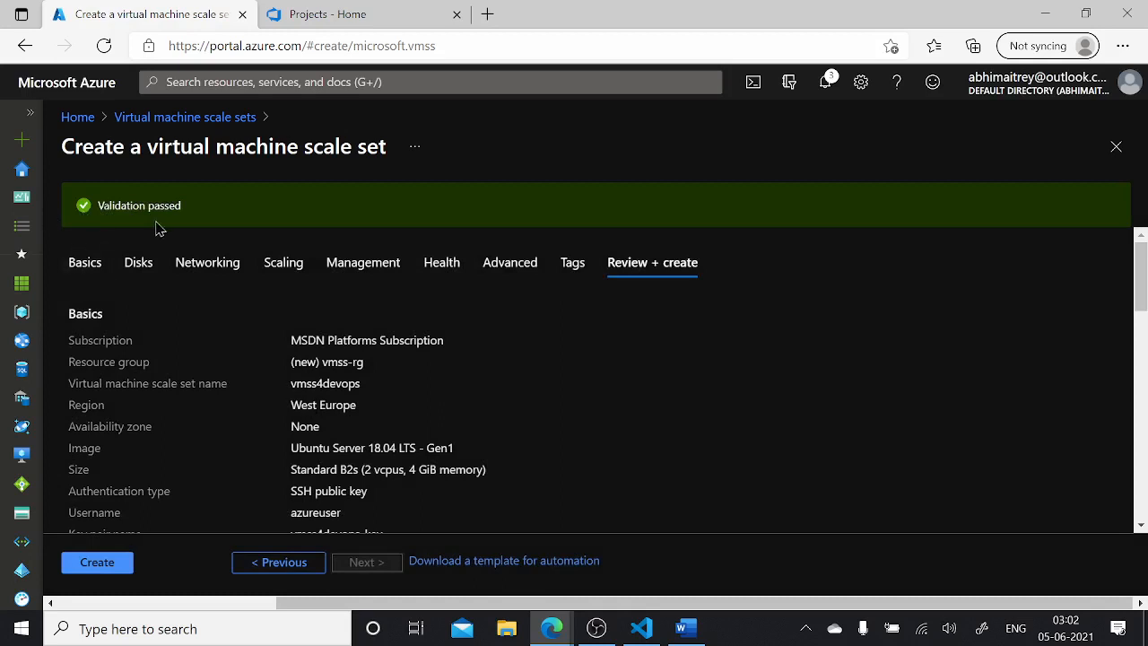
Create the scale set, download the private key of its new key pair, and bring up the deployment overview.
left_click(99, 562)
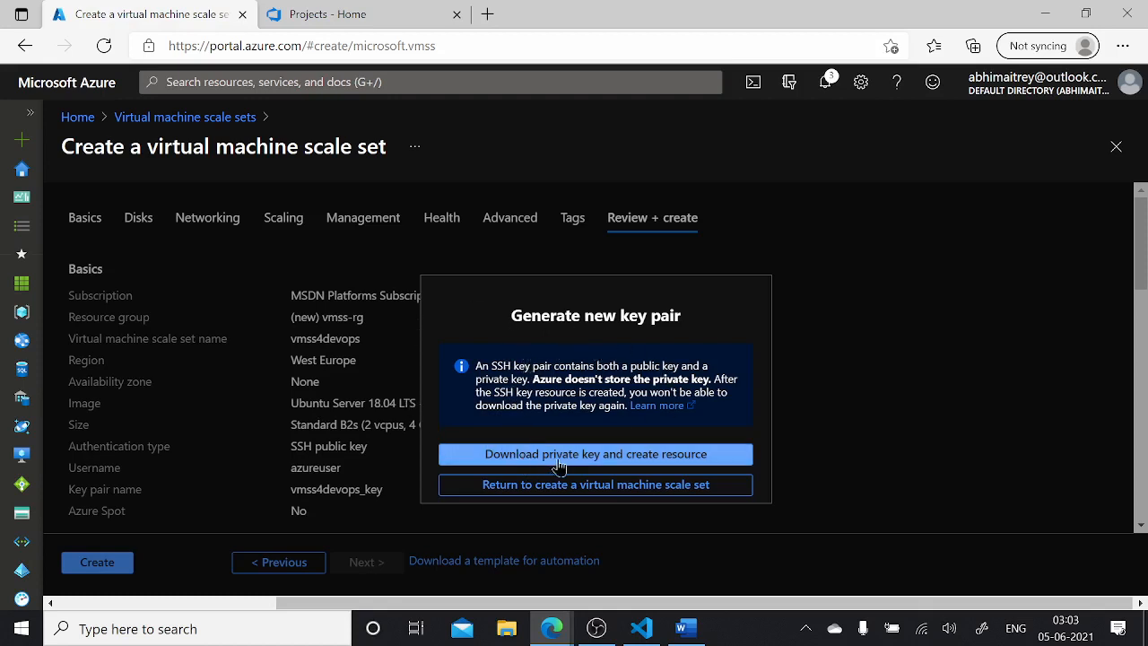
left_click(599, 457)
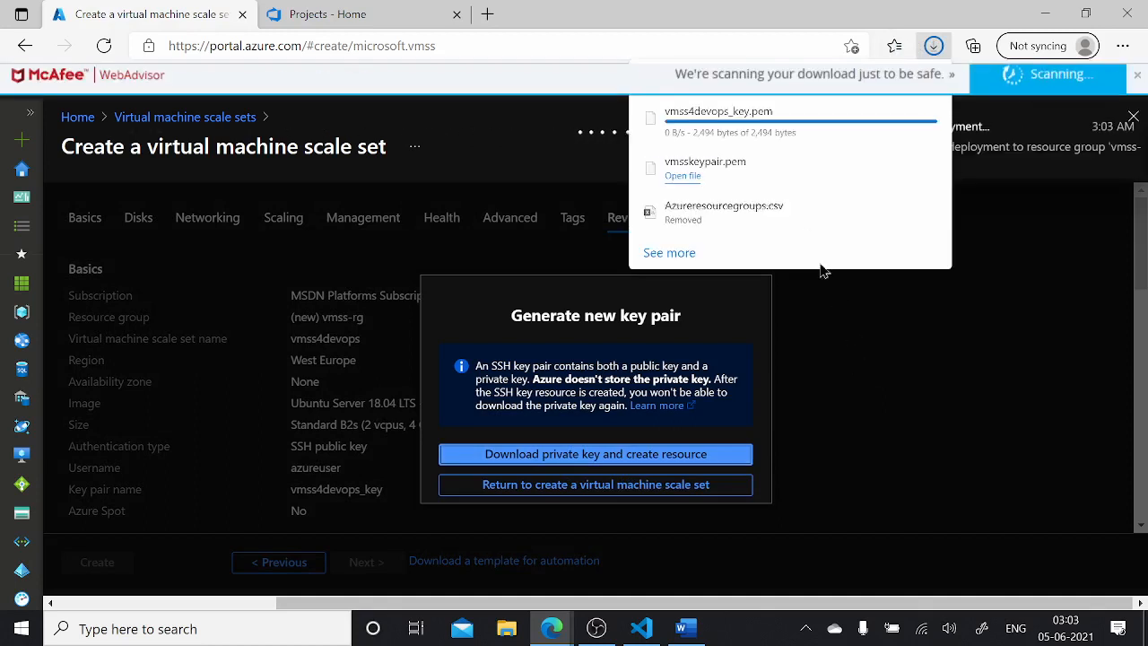
left_click(904, 349)
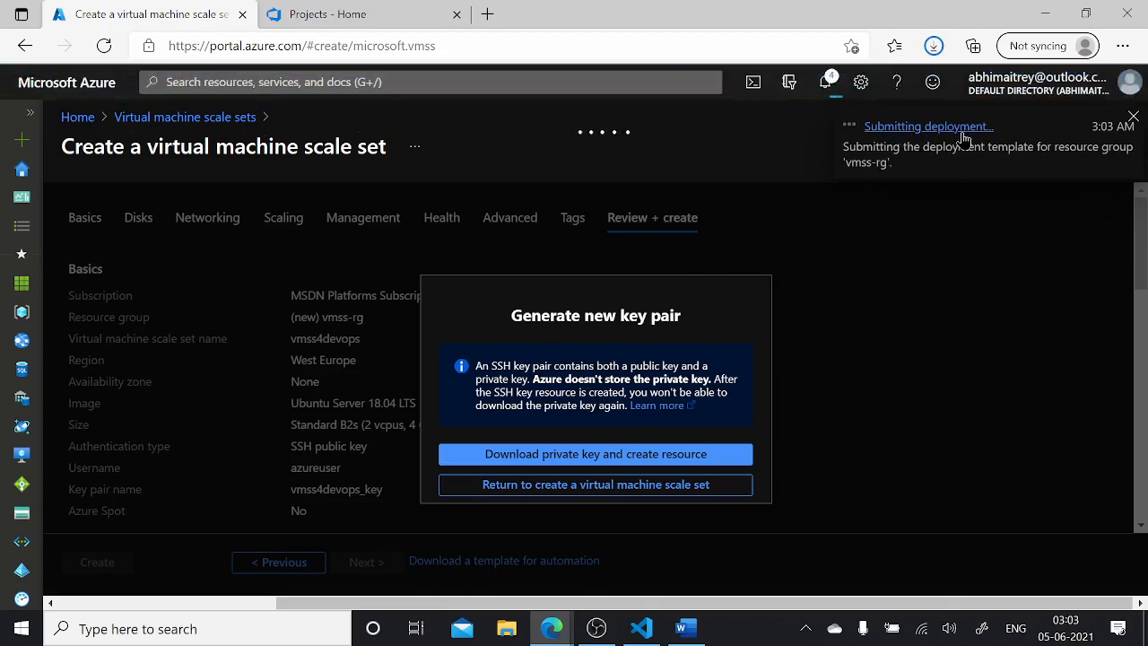
left_click(952, 162)
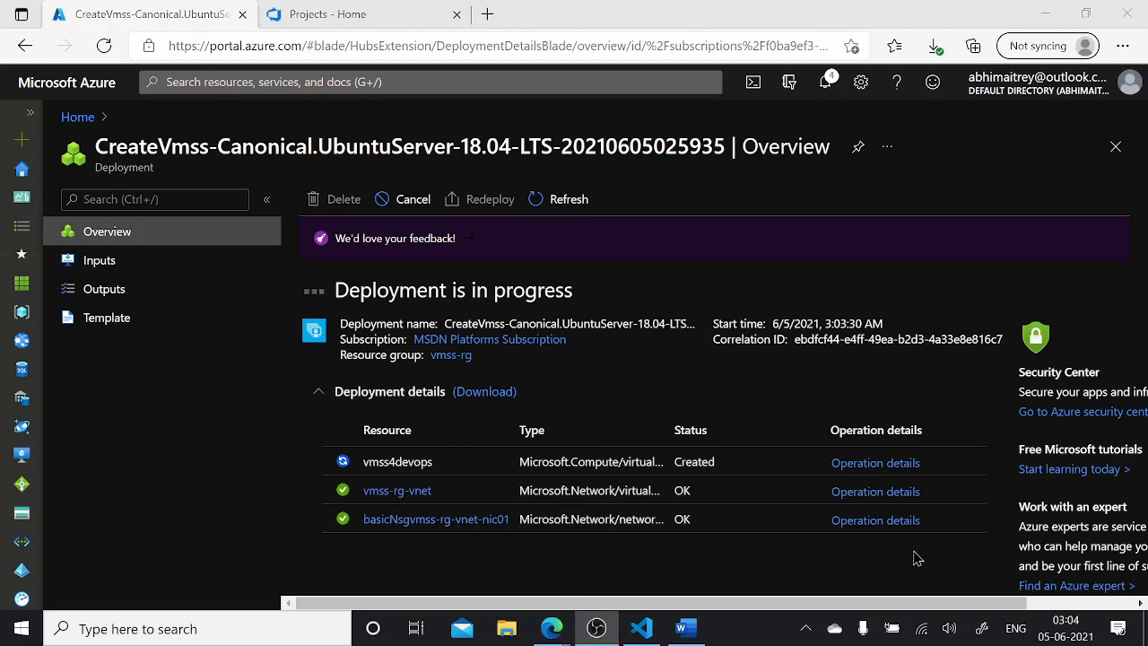
Examine the deployment operation details and durations for the basicNsgvmss-rg-vnet-nic01 and vmss-rg-vnet resources.
left_click(891, 529)
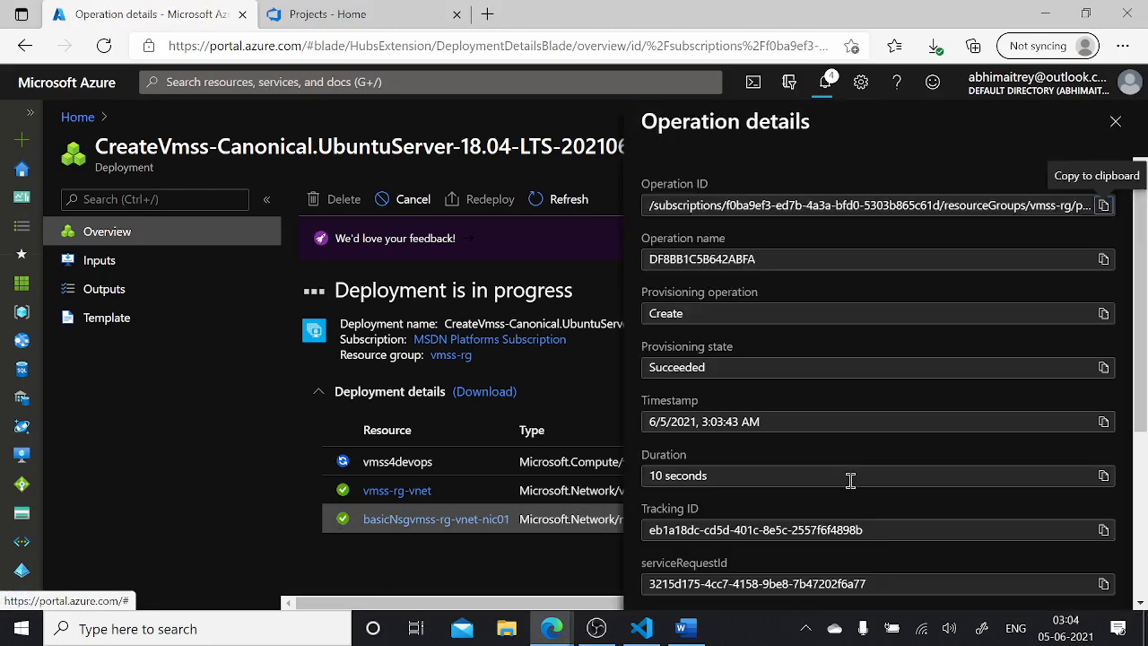
left_click_drag(725, 475, 639, 483)
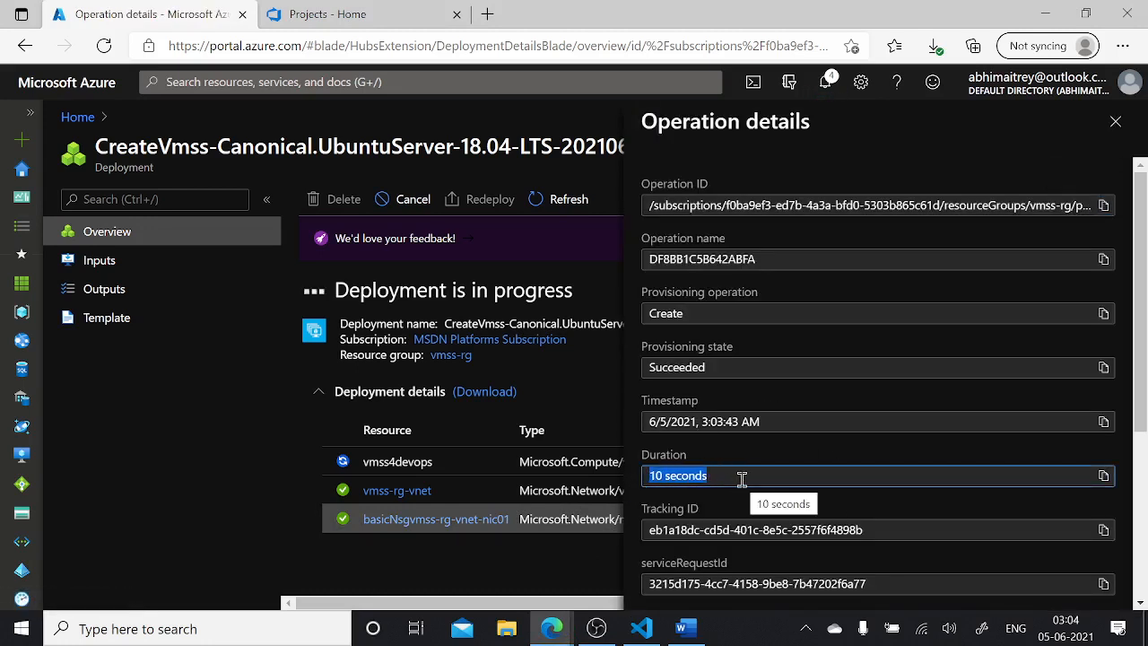
left_click(1116, 121)
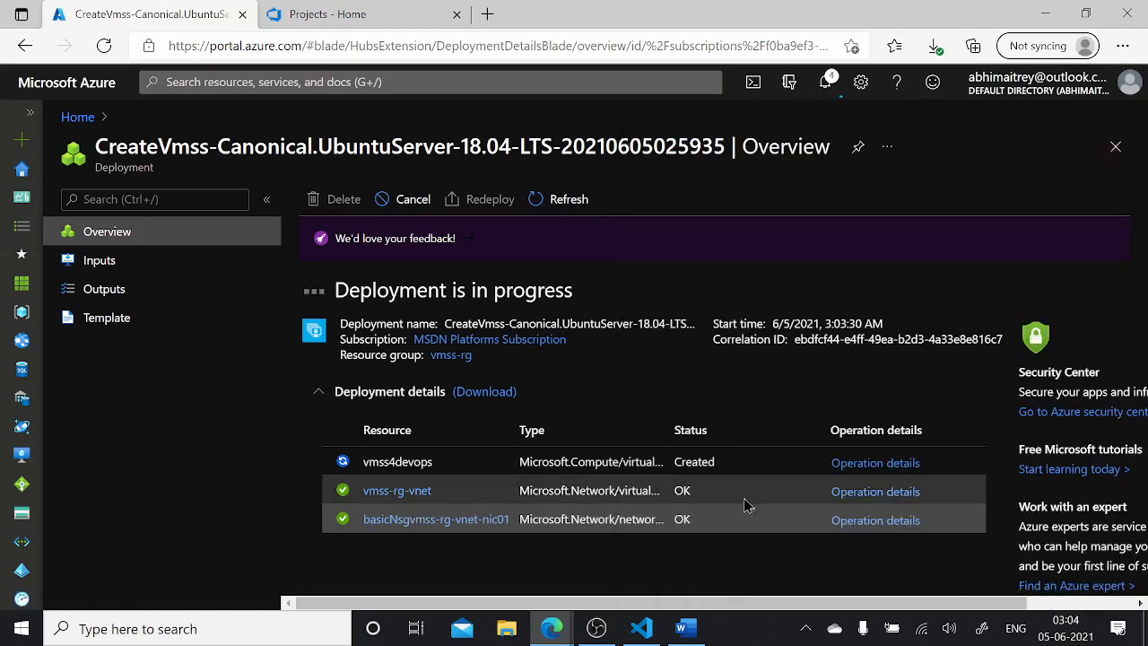
left_click(897, 492)
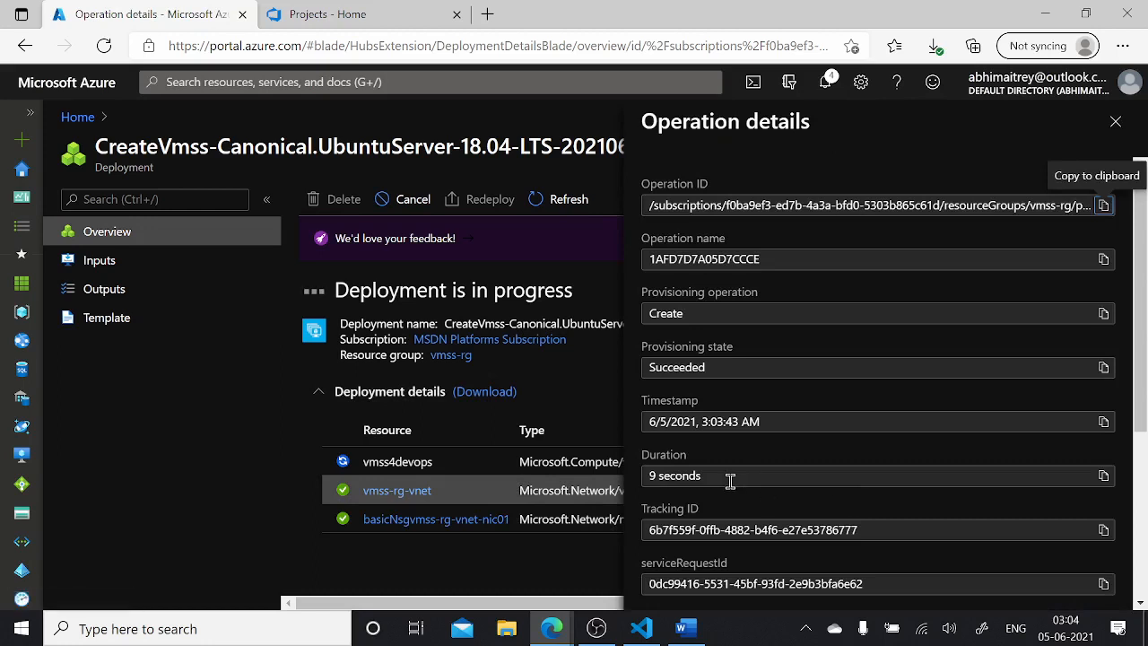
left_click_drag(730, 482, 649, 479)
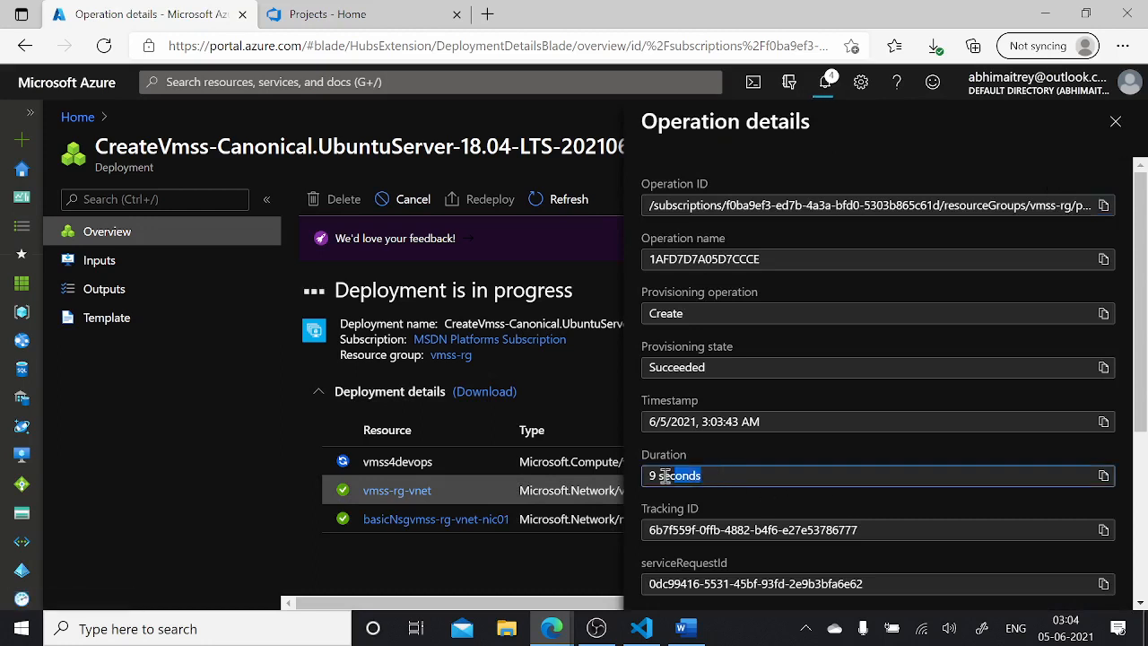
left_click(1116, 123)
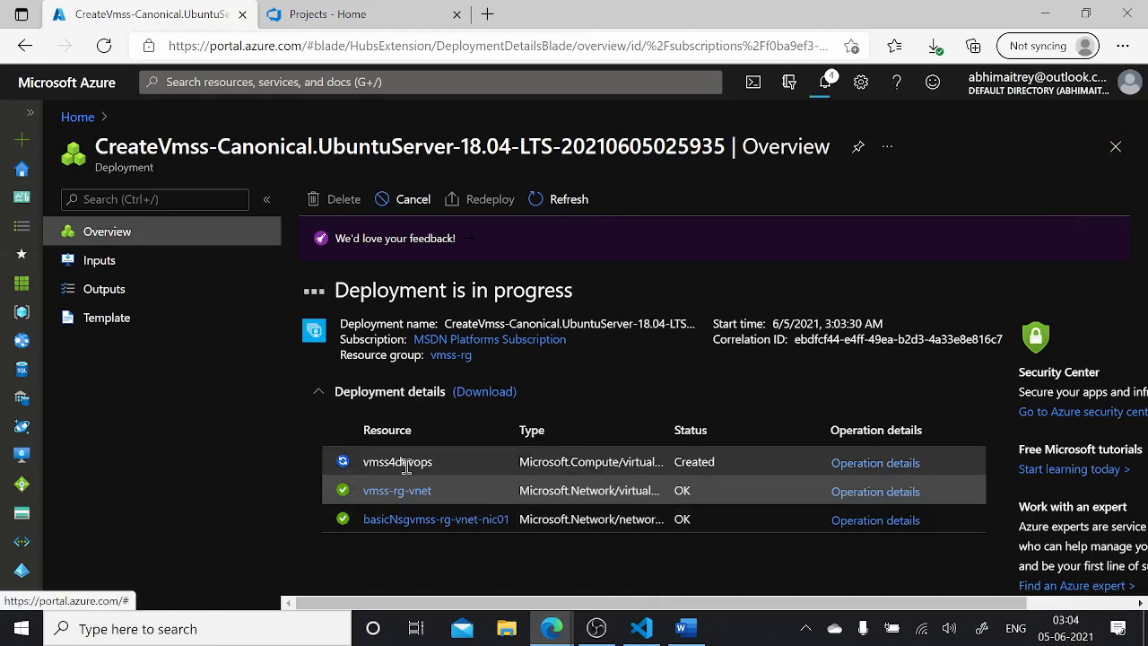
Check the deployment operation details of vmss4devops and open the deployed scale set to review its overview.
left_click(875, 465)
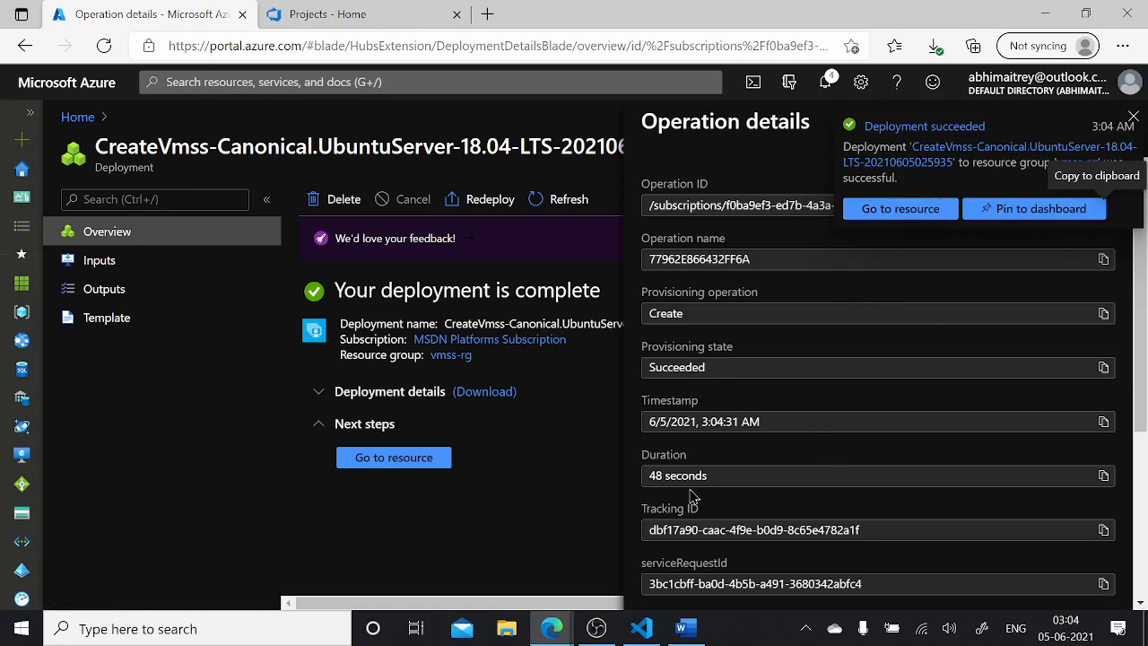
left_click(901, 211)
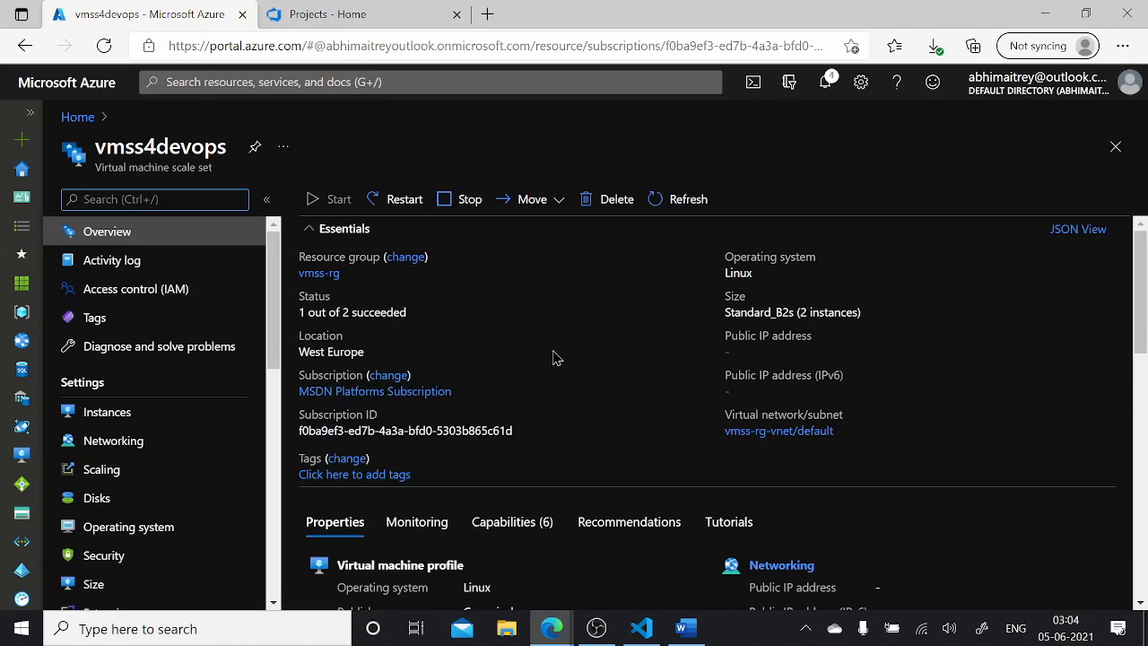
scroll(554, 357, "down", 2)
scroll(515, 351, "up", 1)
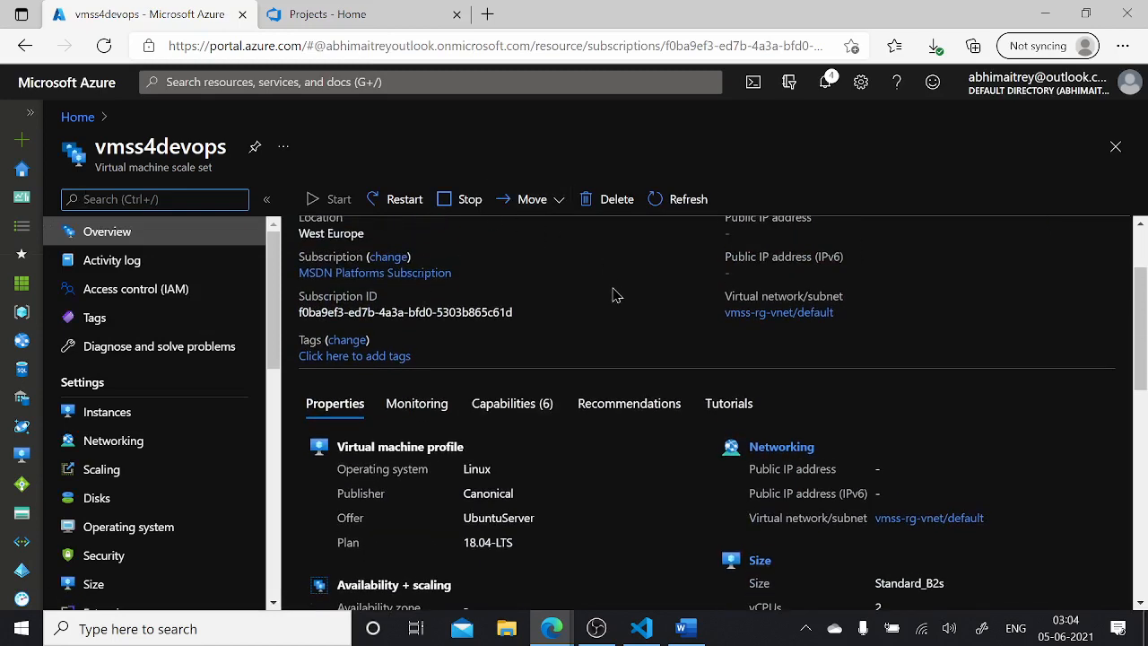
scroll(504, 342, "up", 2)
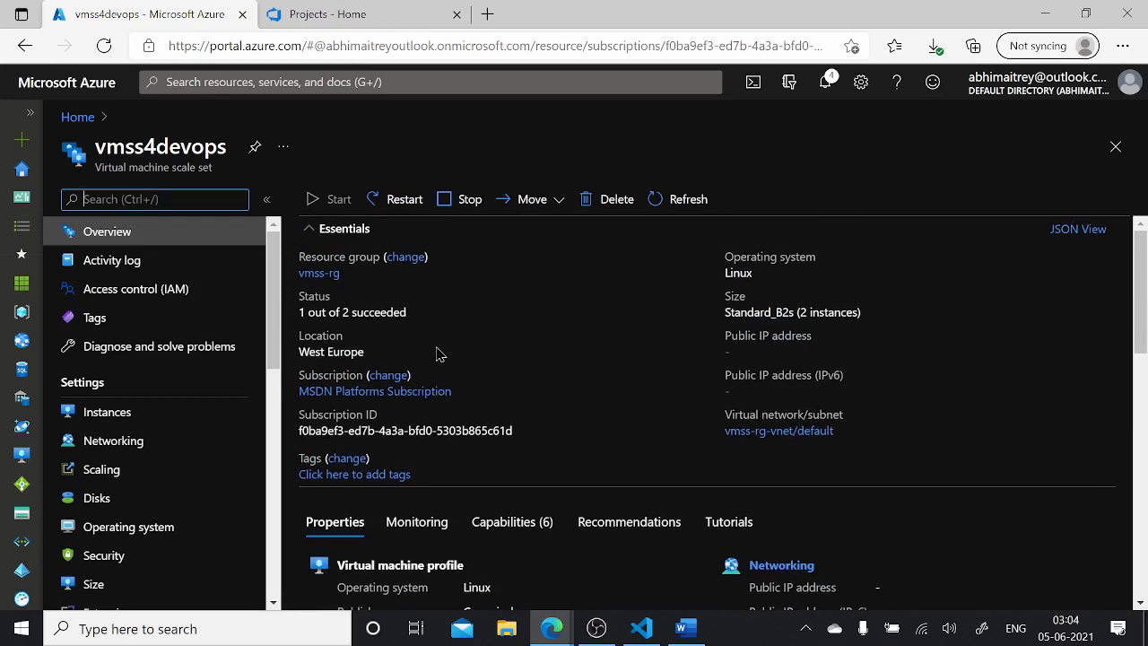
key("ctrl+/")
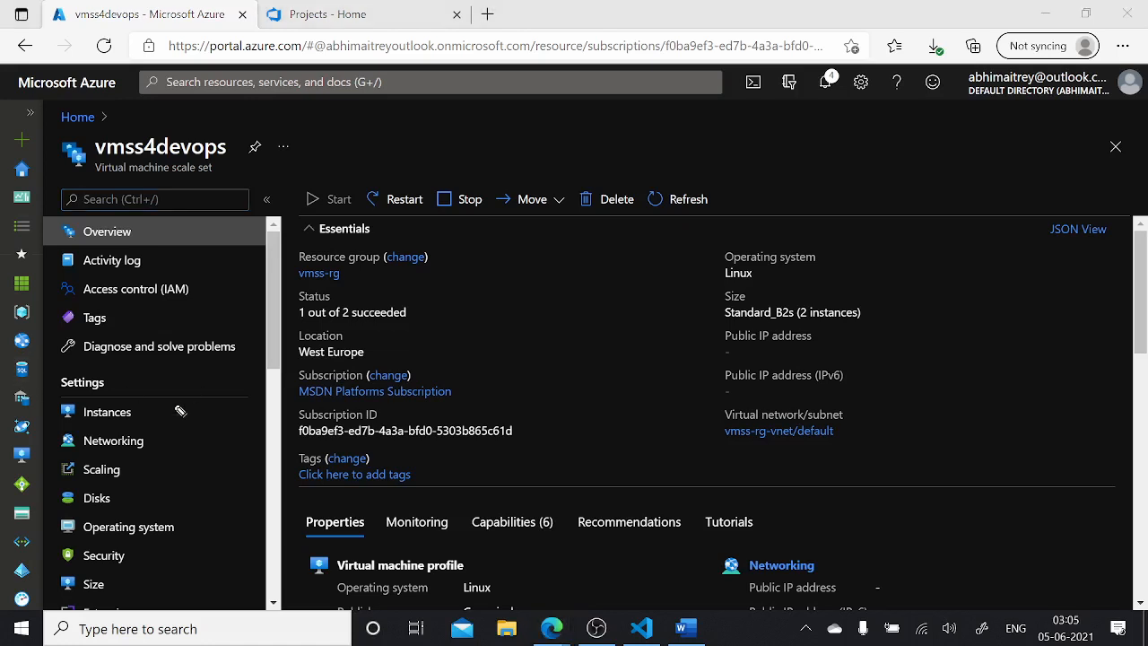
mouse_move(179, 410)
left_mouse_down()
mouse_move(86, 395)
mouse_move(115, 440)
mouse_move(172, 405)
left_mouse_up()
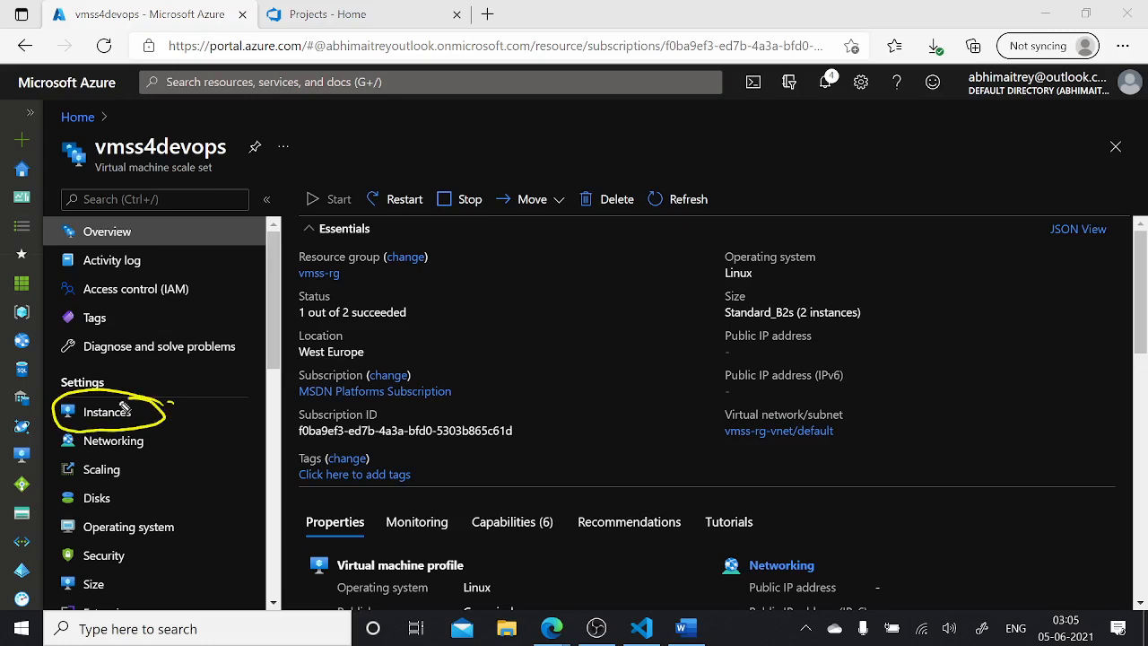
mouse_move(140, 456)
left_mouse_down()
mouse_move(41, 466)
mouse_move(108, 492)
mouse_move(132, 454)
left_mouse_up()
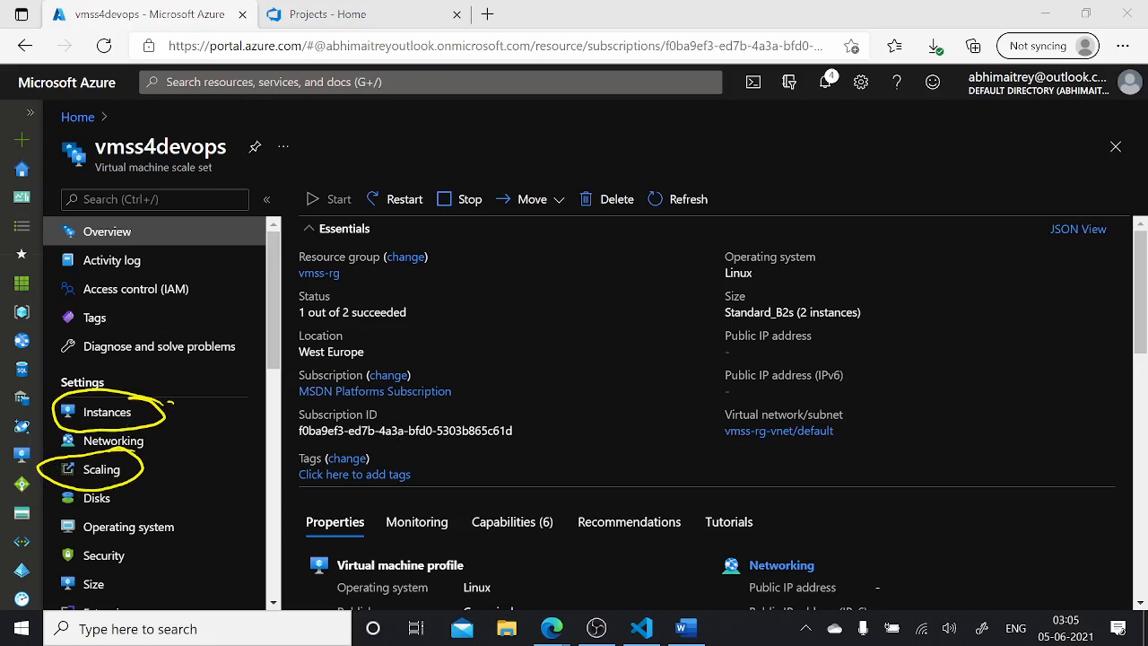
Examine the virtual machine instances of vmss4devops and its manual and custom scaling options.
left_click(106, 412)
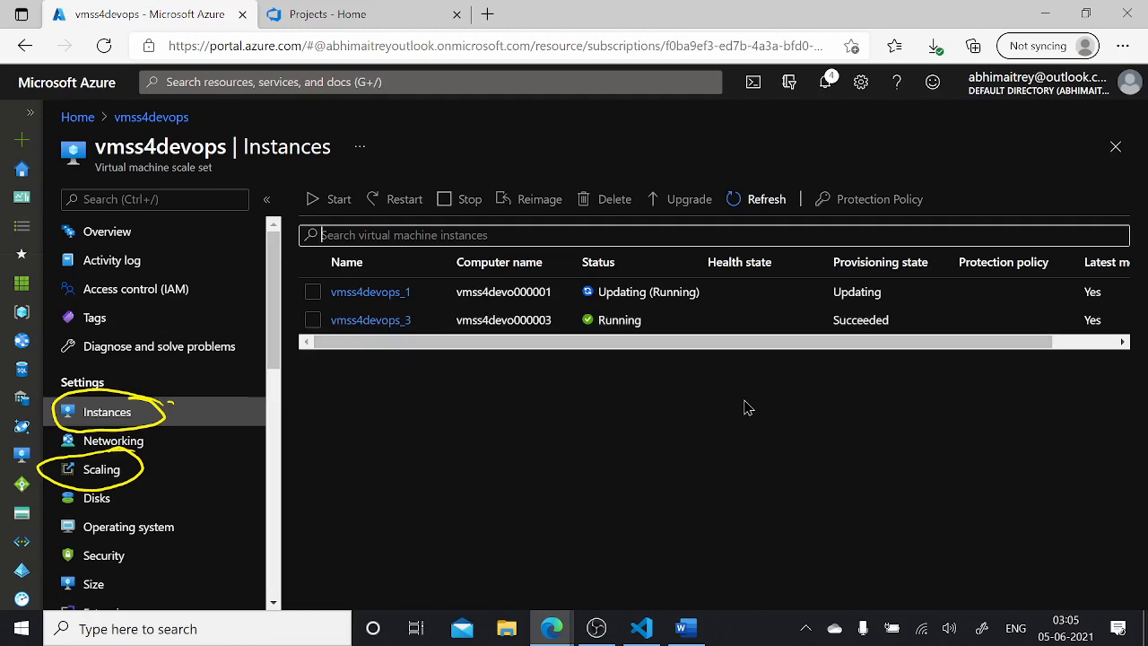
left_click(106, 472)
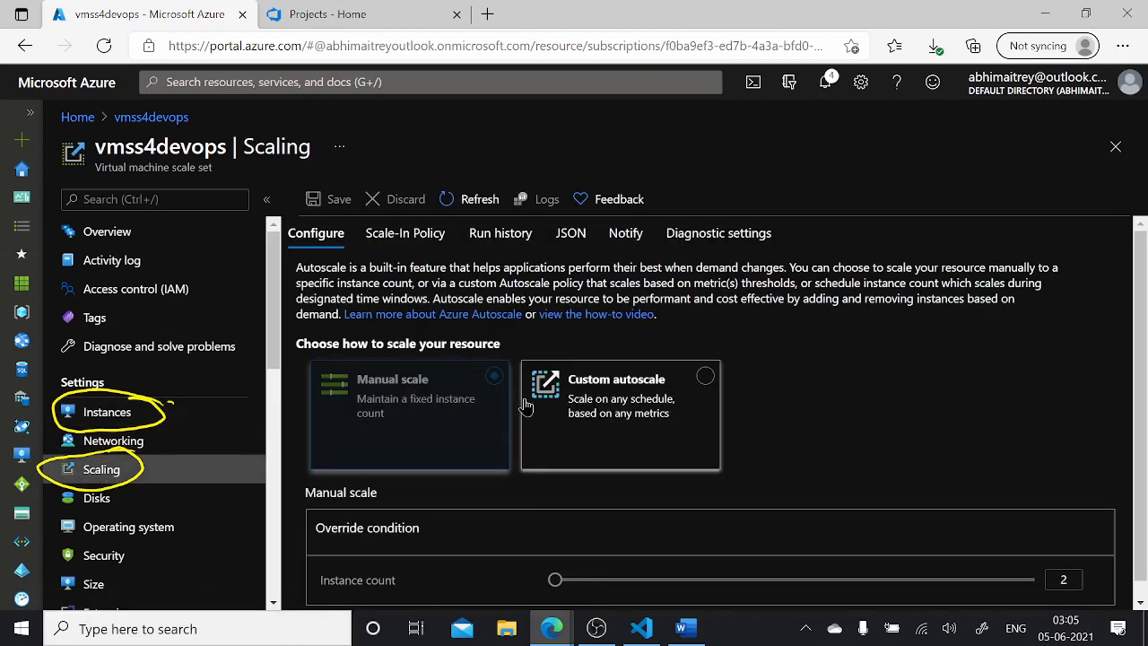
scroll(906, 418, "down", 1)
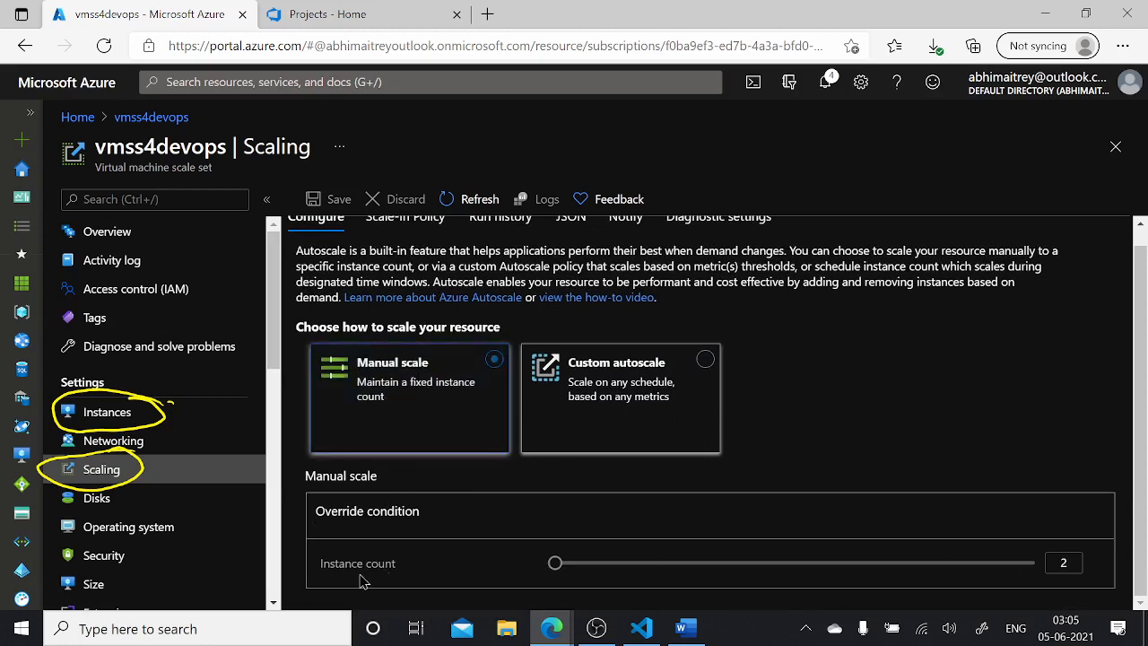
Check the manual-scale instance count of vmss4devops and return to its list of virtual machine instances.
double_click(1066, 563)
left_click(966, 420)
left_click(148, 411)
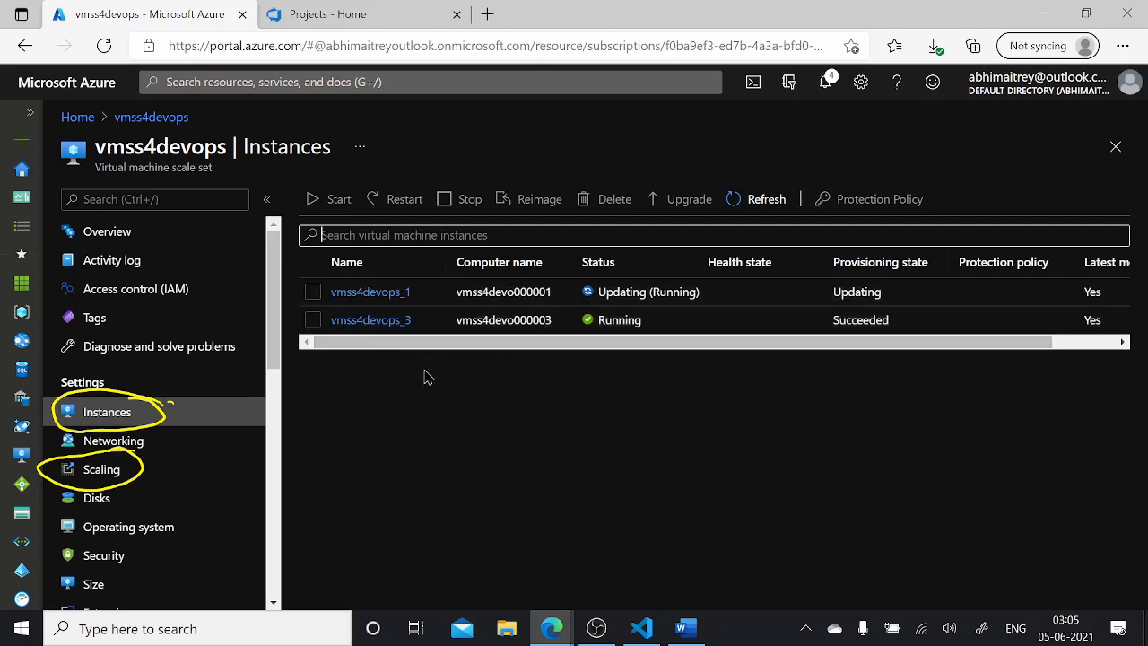
Switch to the Azure DevOps organization's Projects page.
left_click(359, 16)
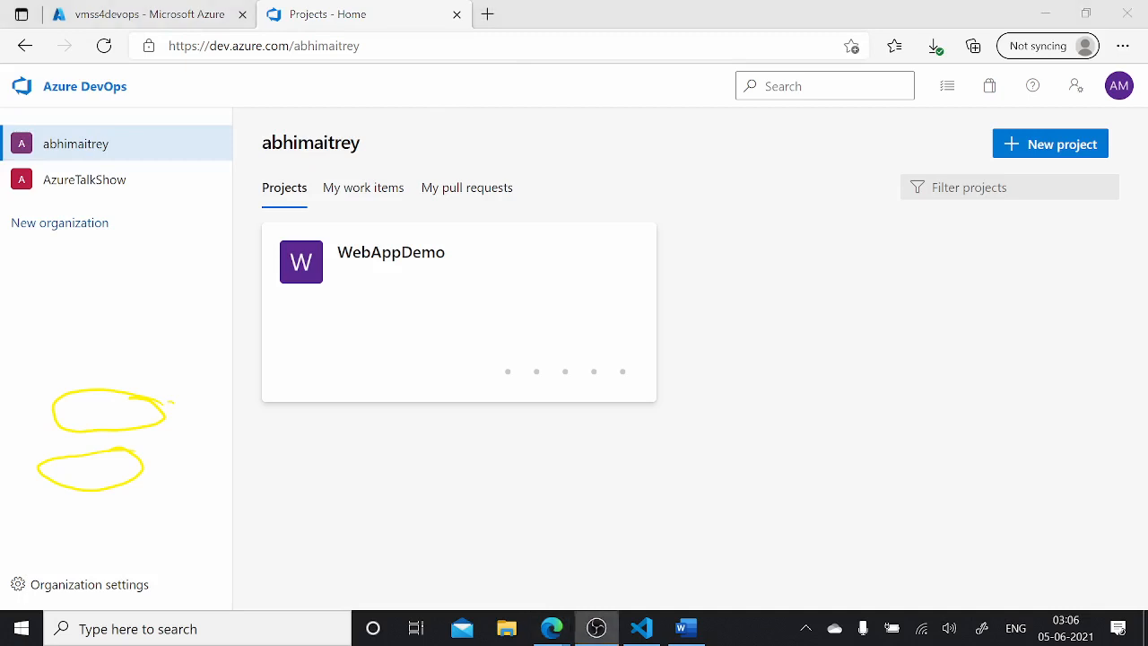
key("Escape")
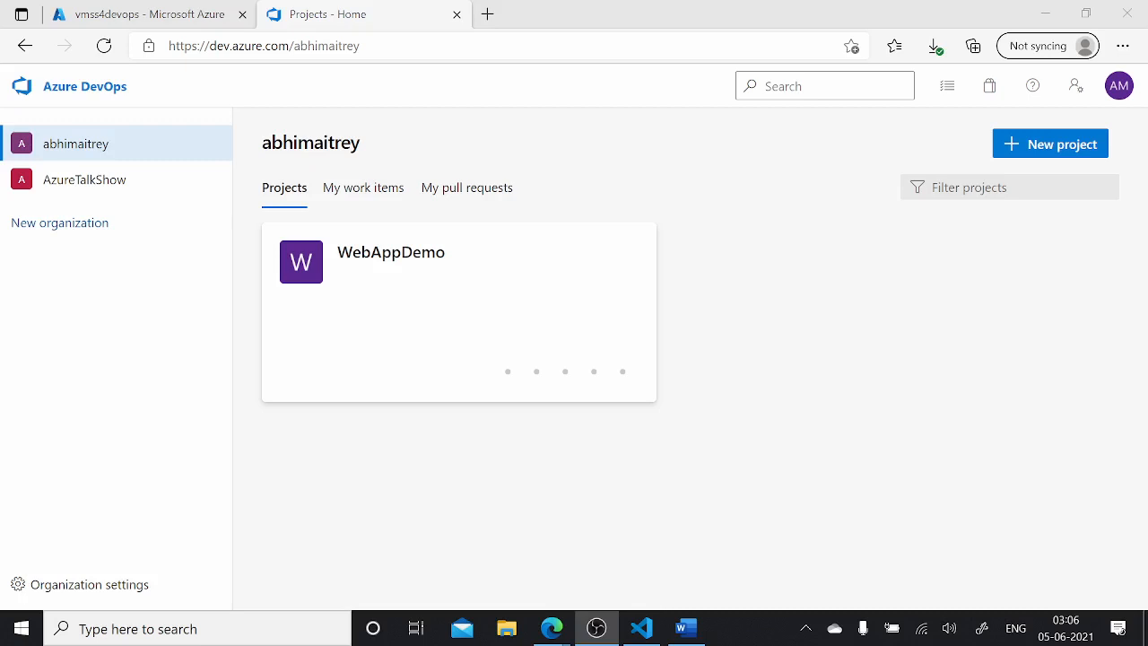
key("alt+Tab")
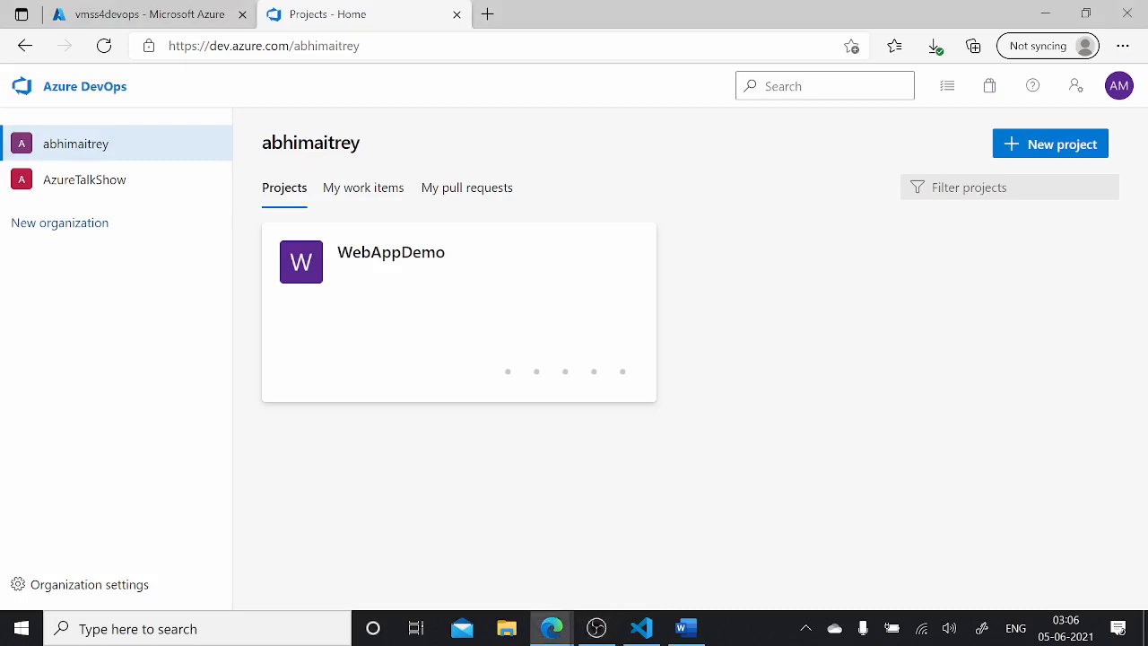
key("alt+Tab")
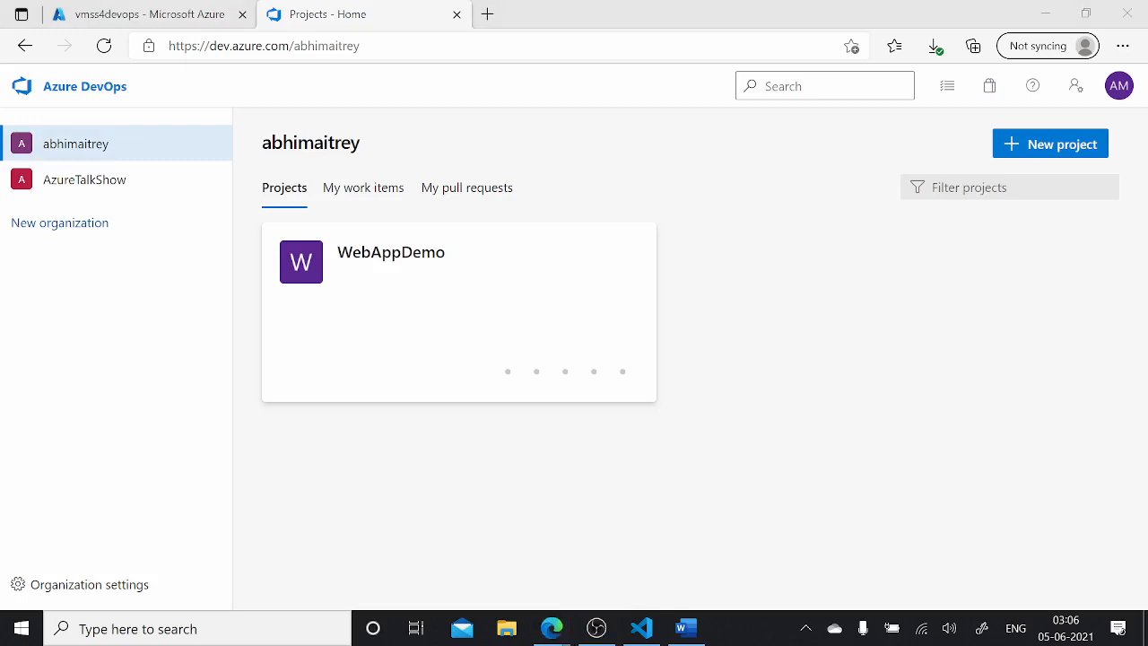
mouse_move(84, 118)
left_mouse_down()
mouse_move(159, 159)
mouse_move(69, 133)
left_mouse_up()
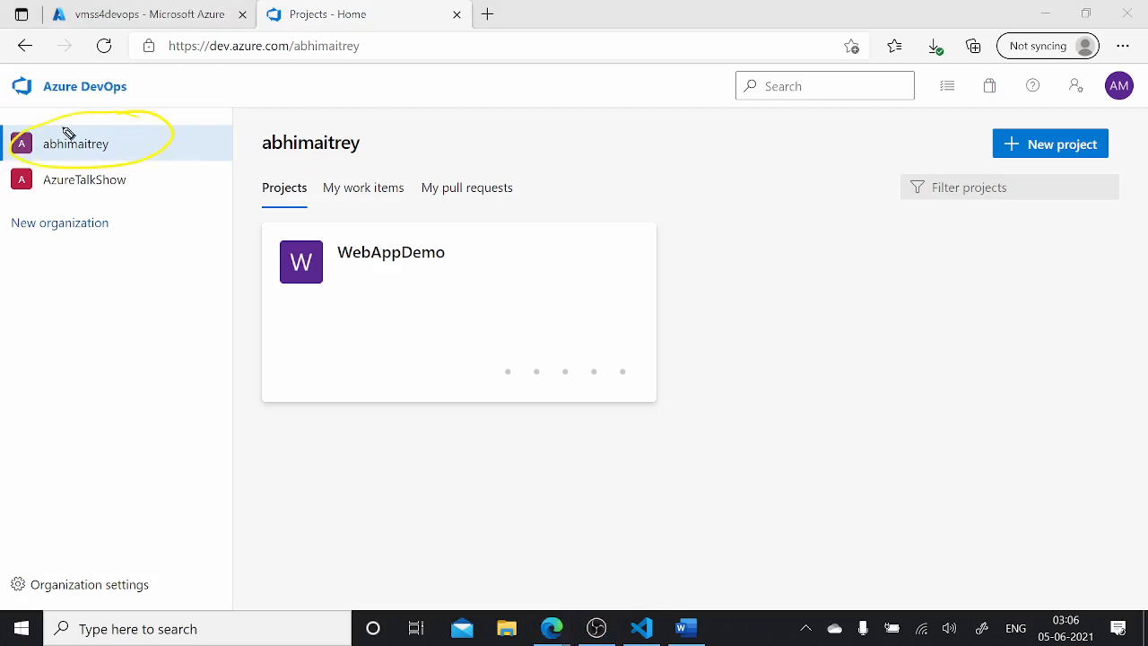
mouse_move(453, 205)
left_mouse_down()
mouse_move(297, 223)
mouse_move(413, 328)
mouse_move(473, 215)
left_mouse_up()
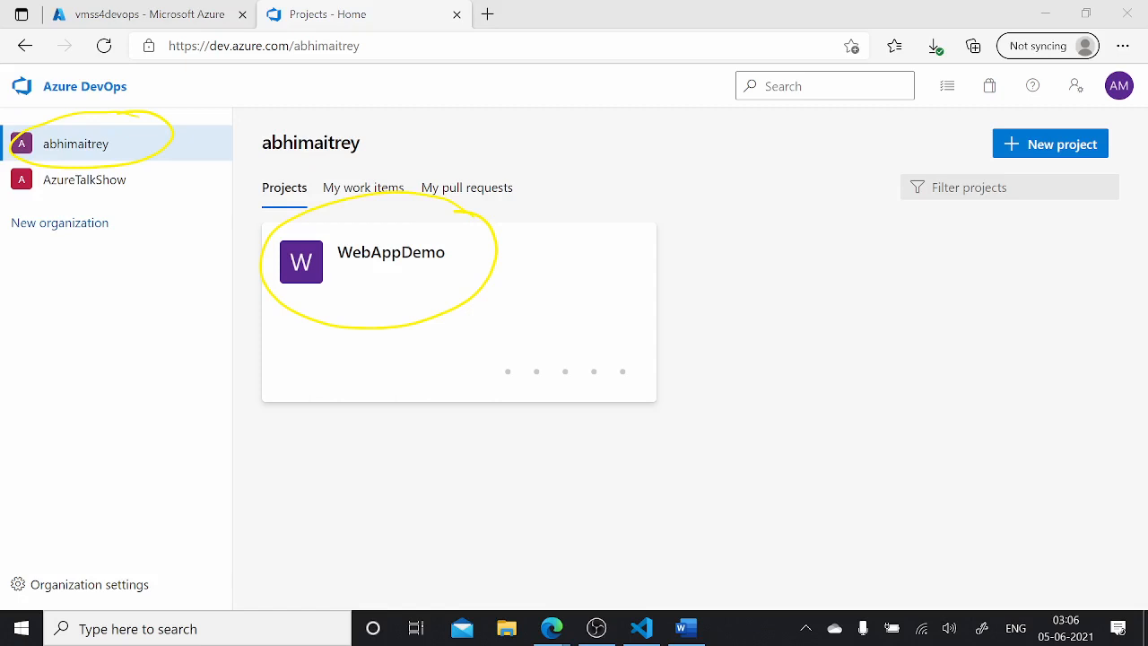
left_click(455, 215)
left_click(172, 132)
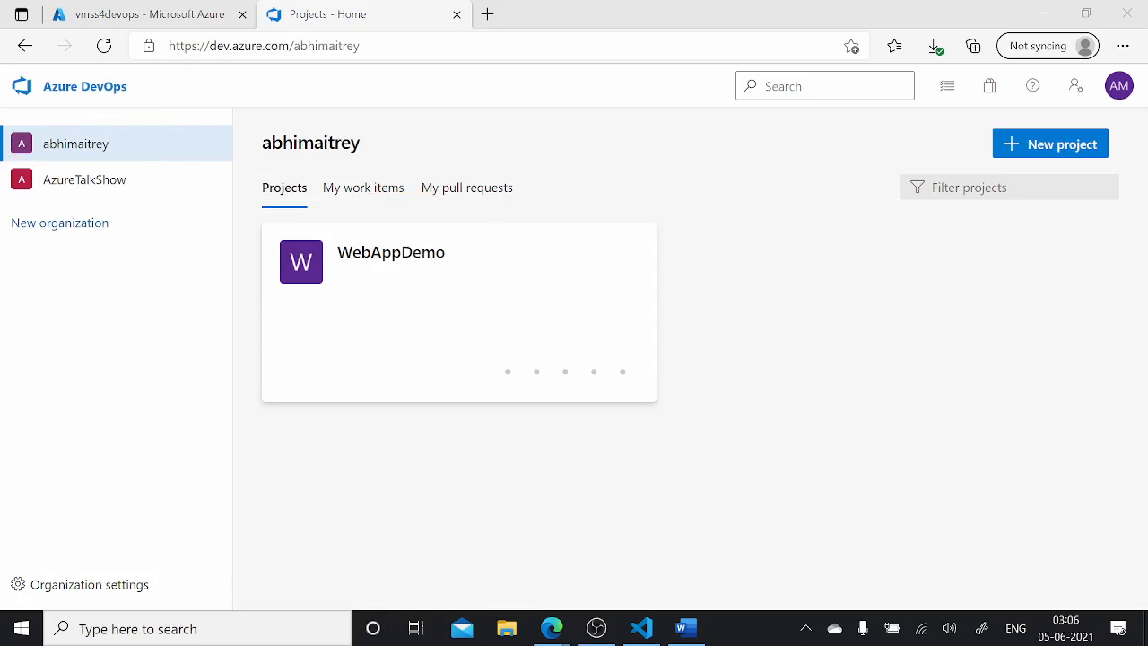
Open the WebAppDemo project and bring up the agent pools in its project settings.
left_click(93, 141)
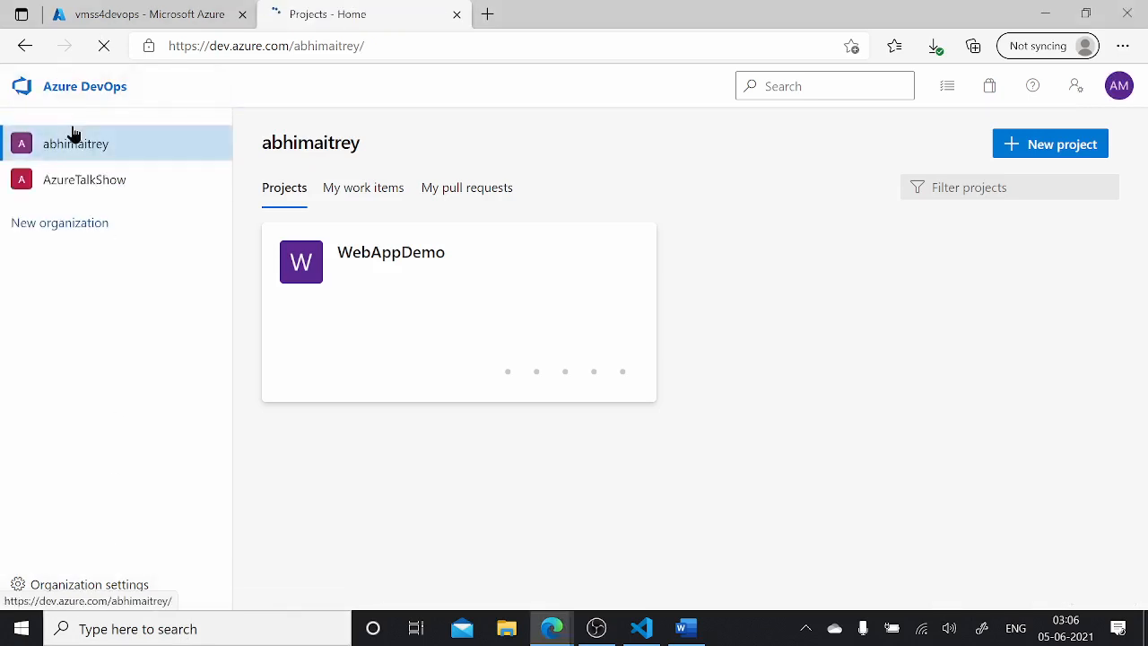
left_click(395, 255)
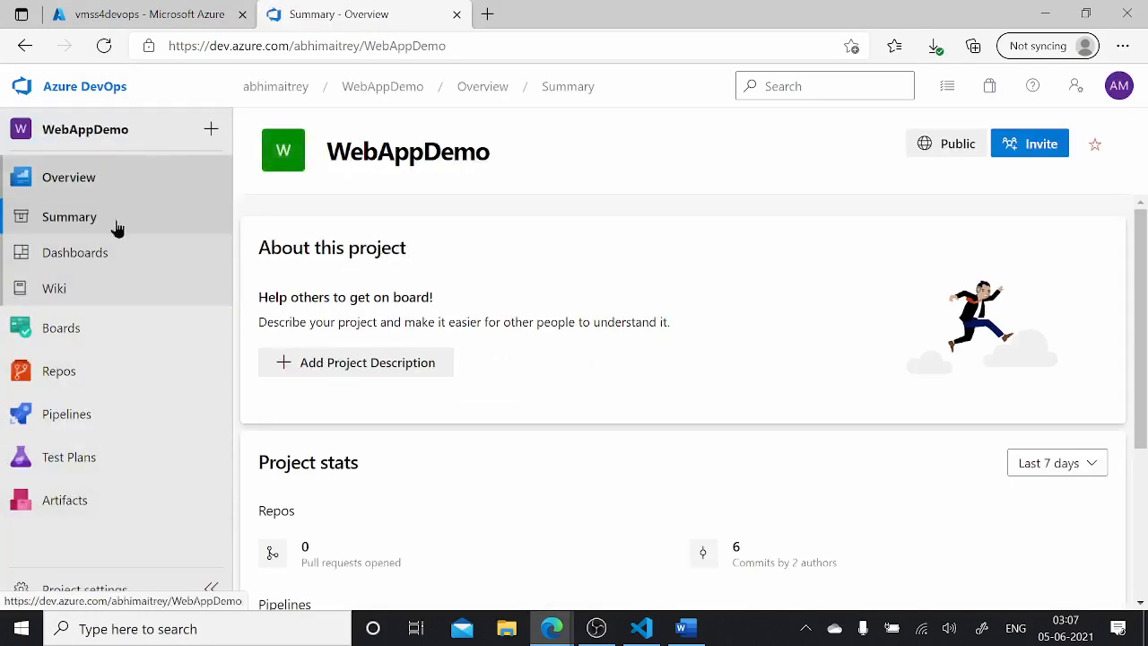
mouse_move(164, 362)
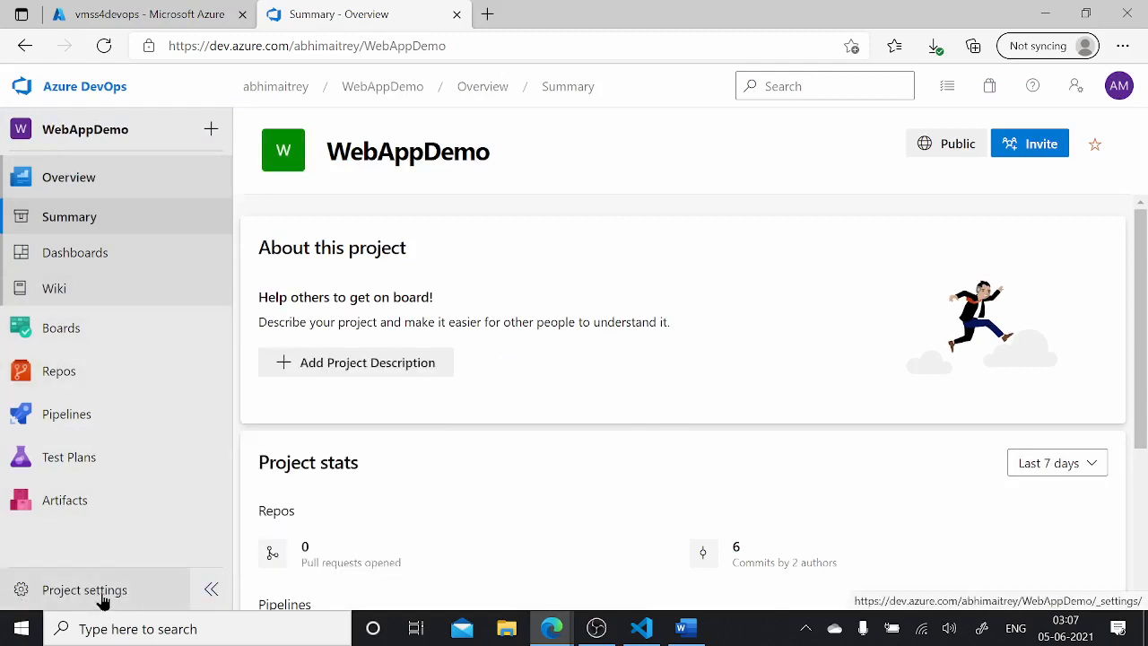
left_click(102, 597)
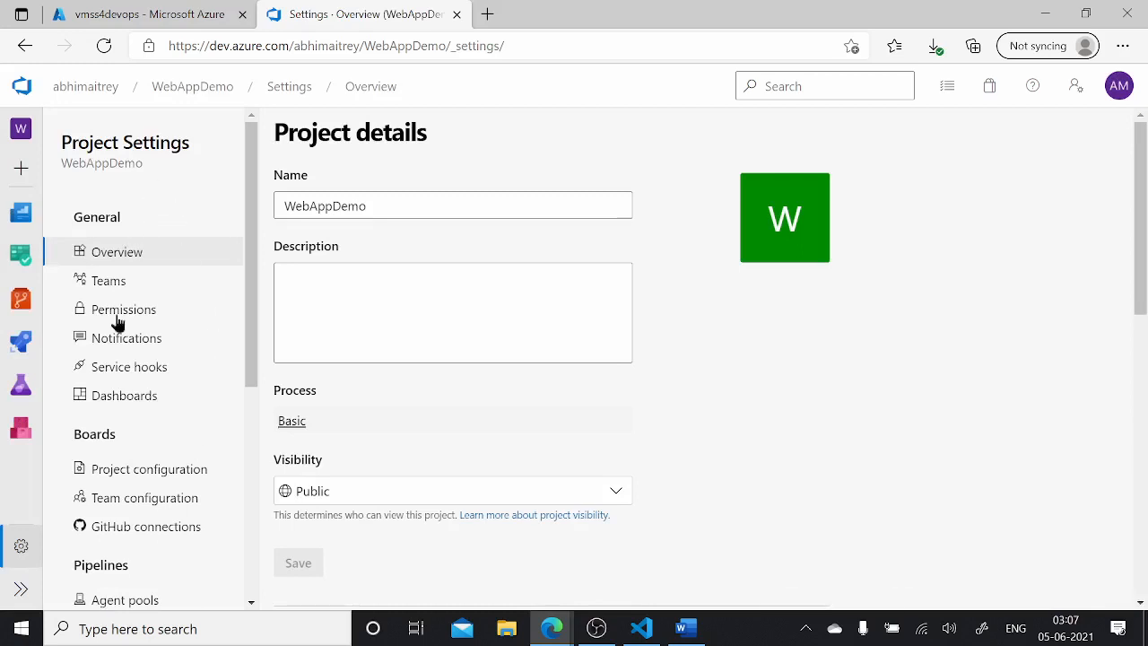
scroll(133, 289, "down", 3)
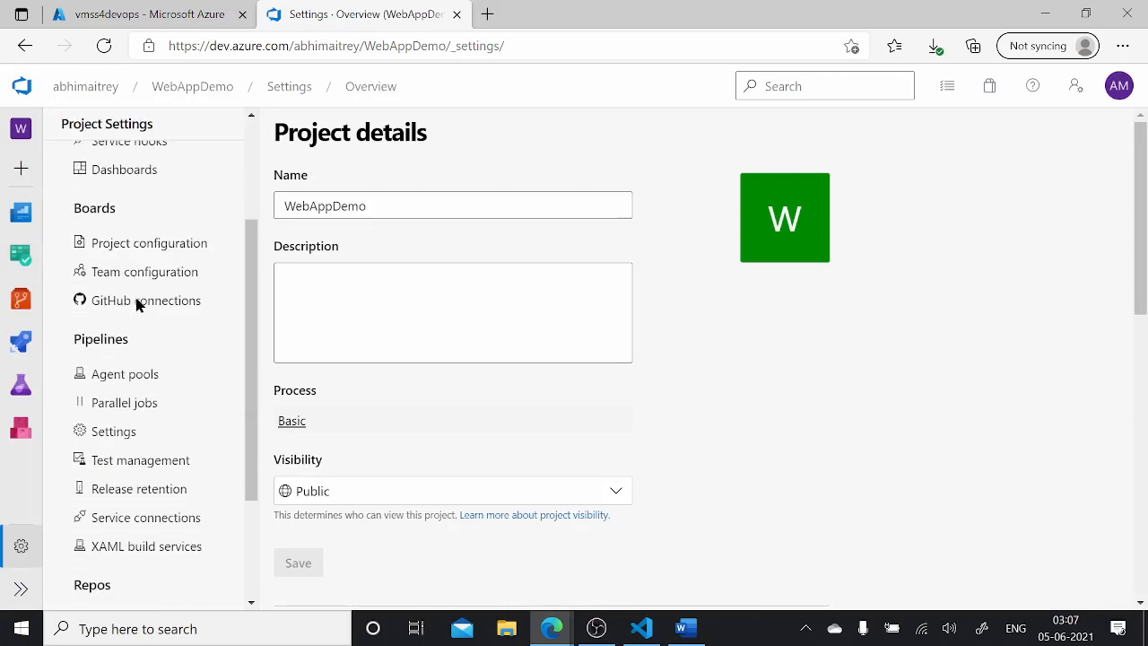
left_click(120, 376)
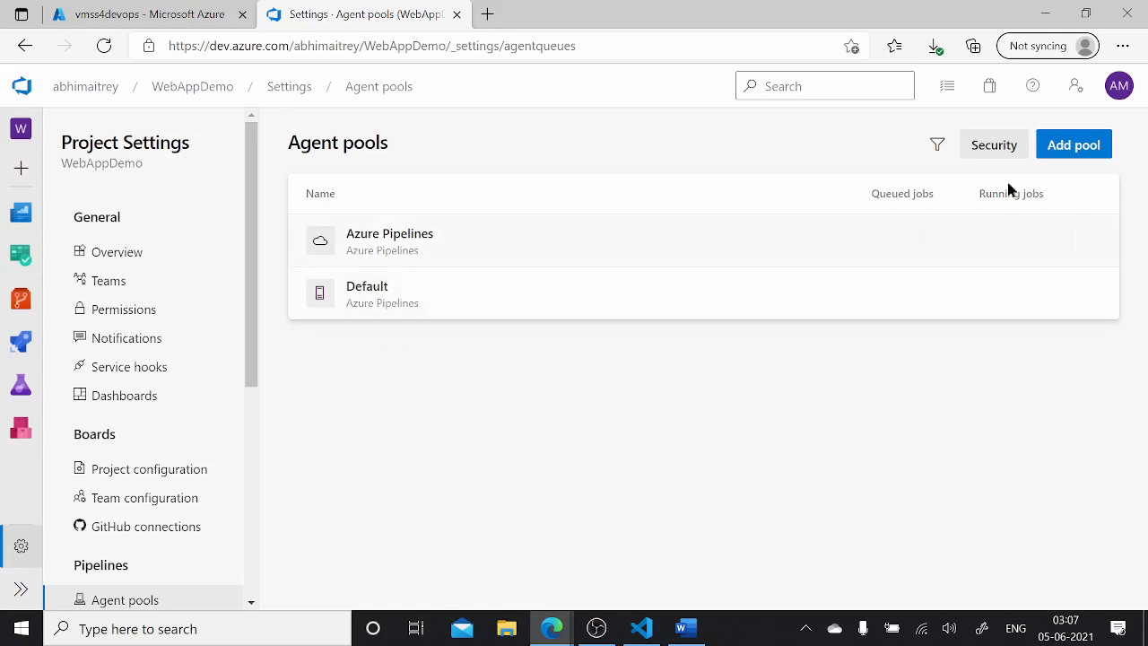
Start adding a new agent pool with the pool type Azure virtual machine scale set.
left_click(1071, 147)
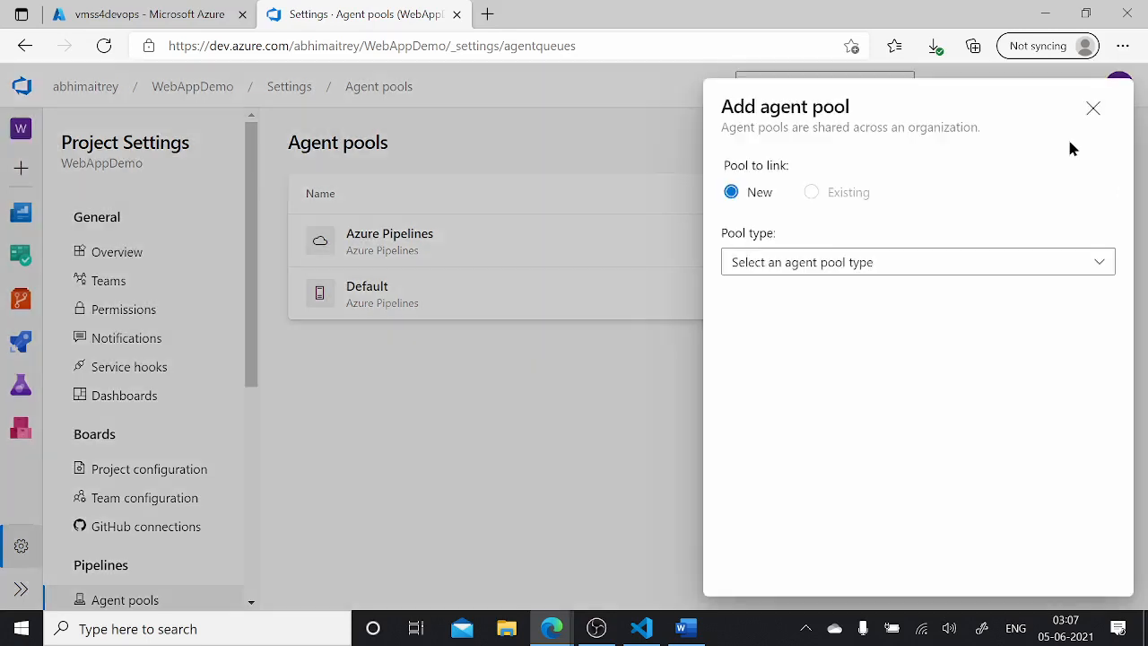
left_click(787, 265)
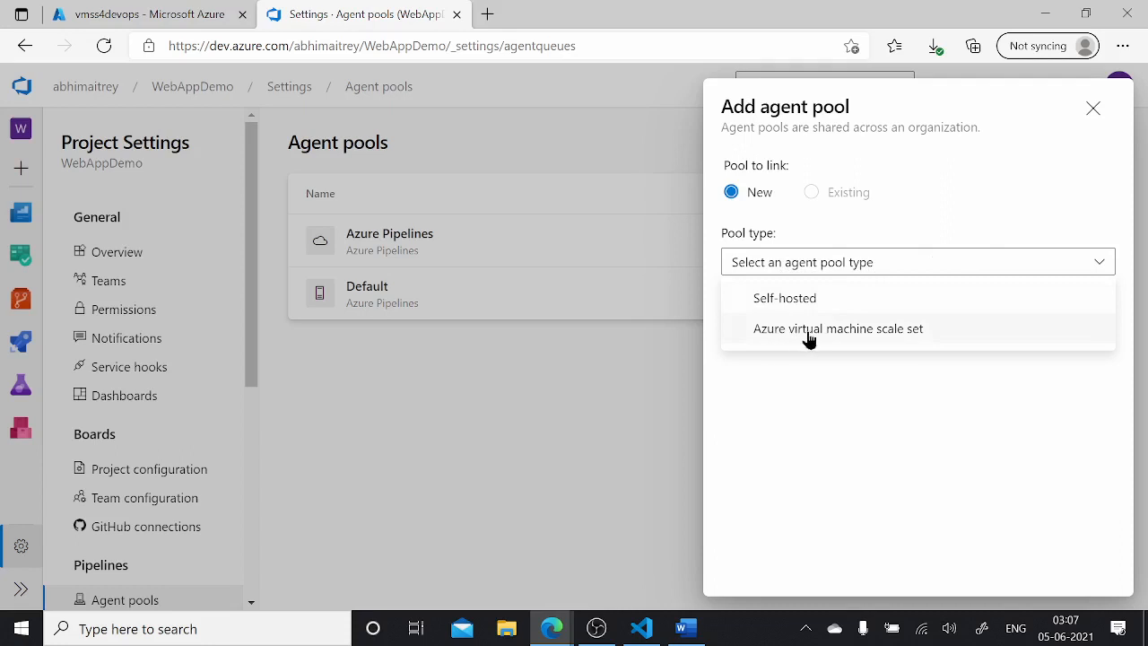
left_click(869, 332)
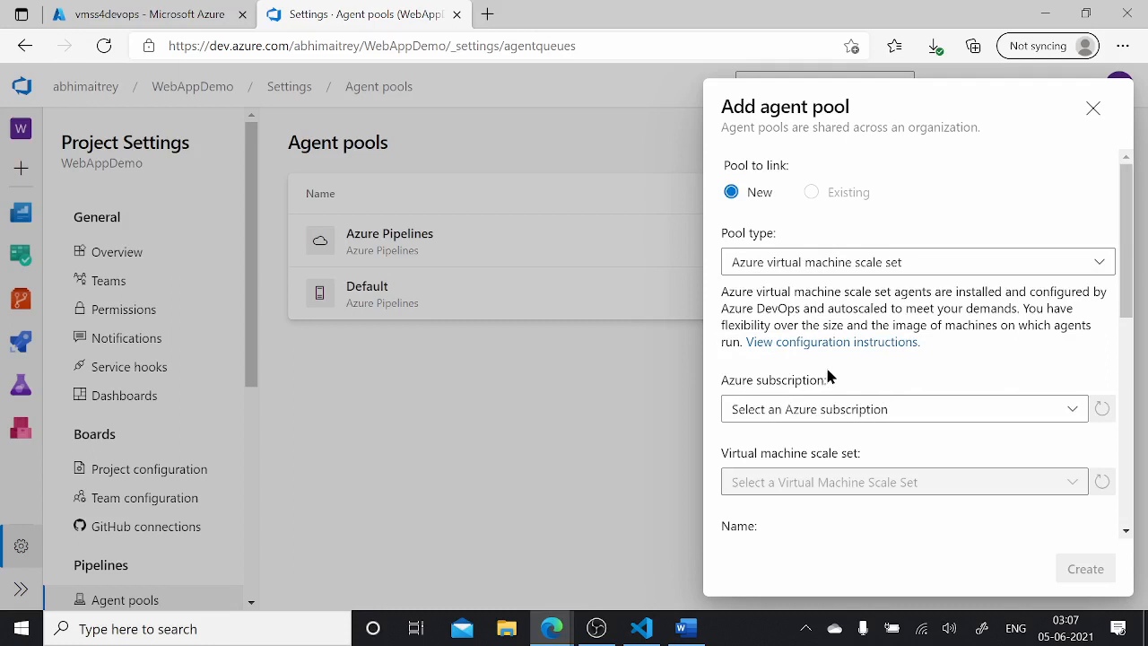
Link the pool to the MSDN Platforms Subscription service connection and the scale set vmss4devops.
left_click(1074, 415)
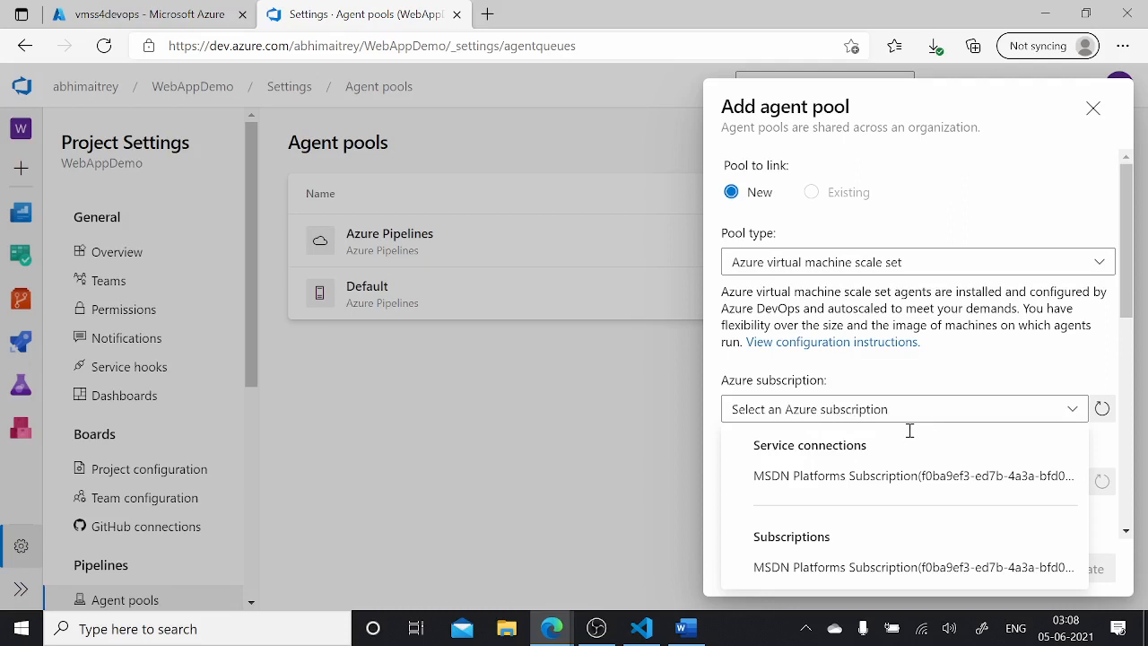
left_click(894, 477)
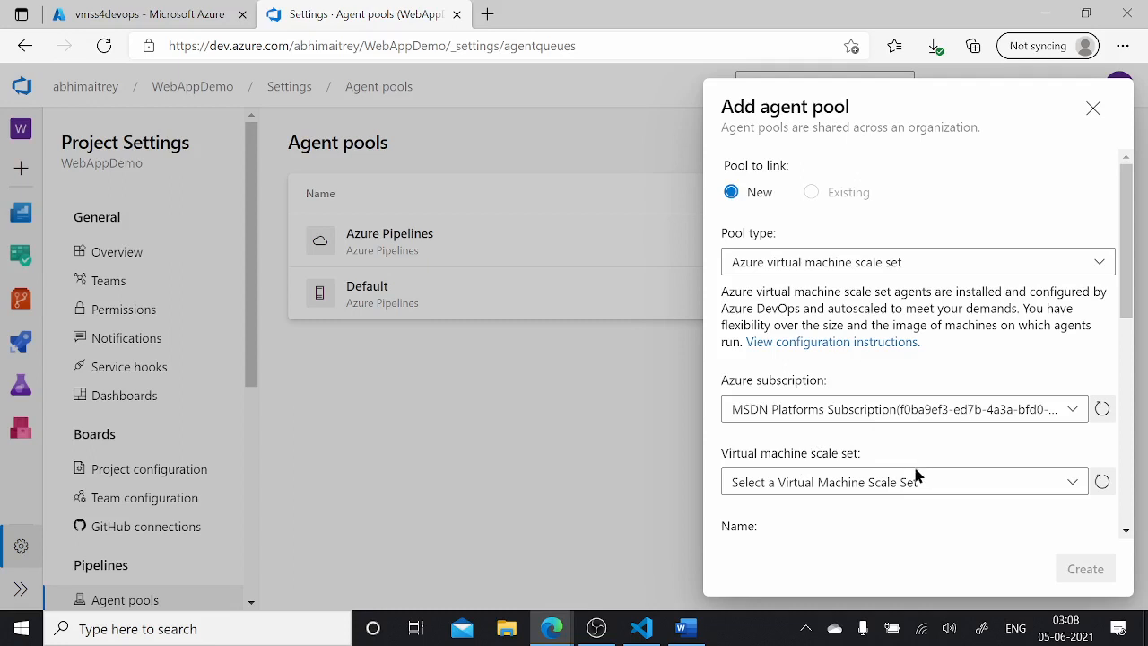
left_click(1074, 486)
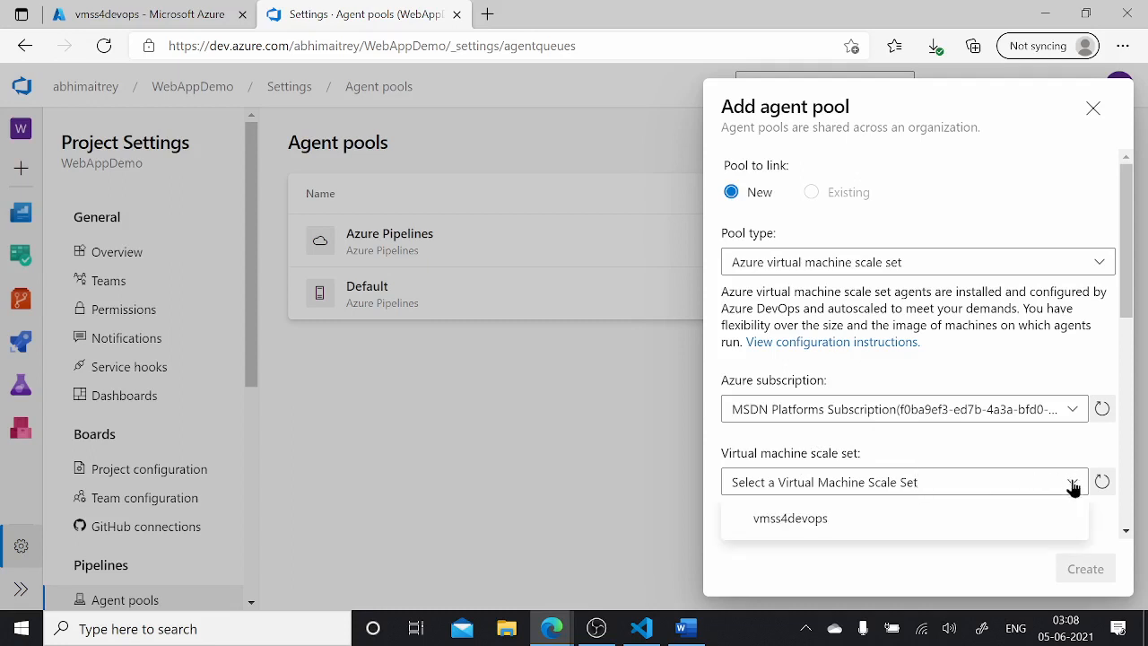
left_click(778, 530)
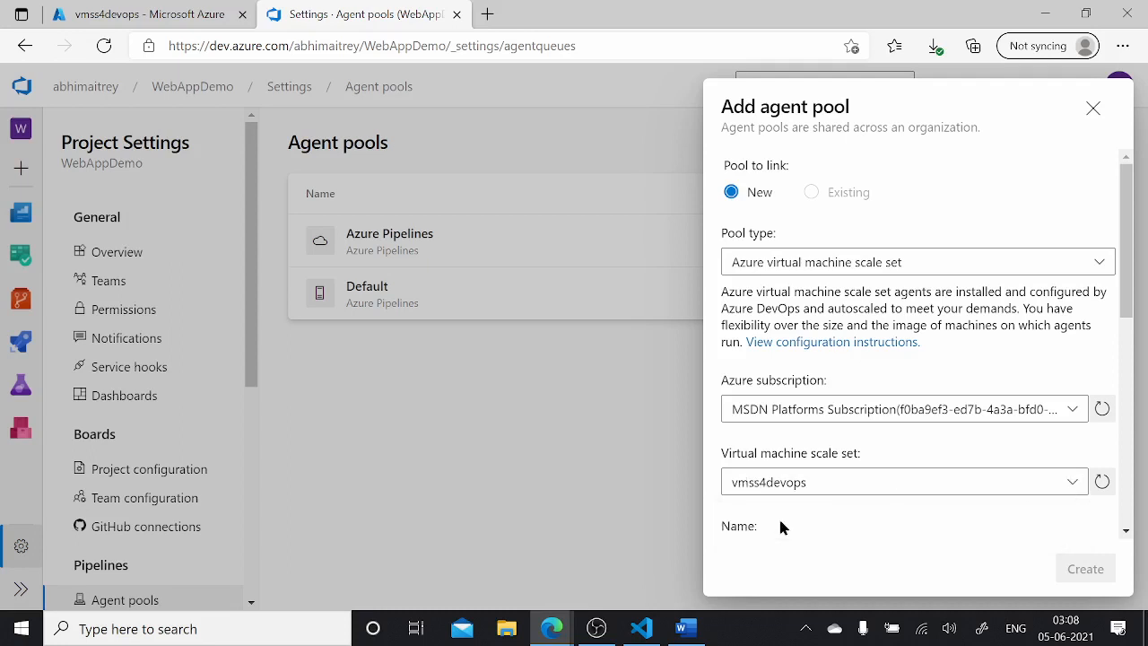
Name the new agent pool vmsspooldevops and leave its description empty.
scroll(958, 402, "down", 2)
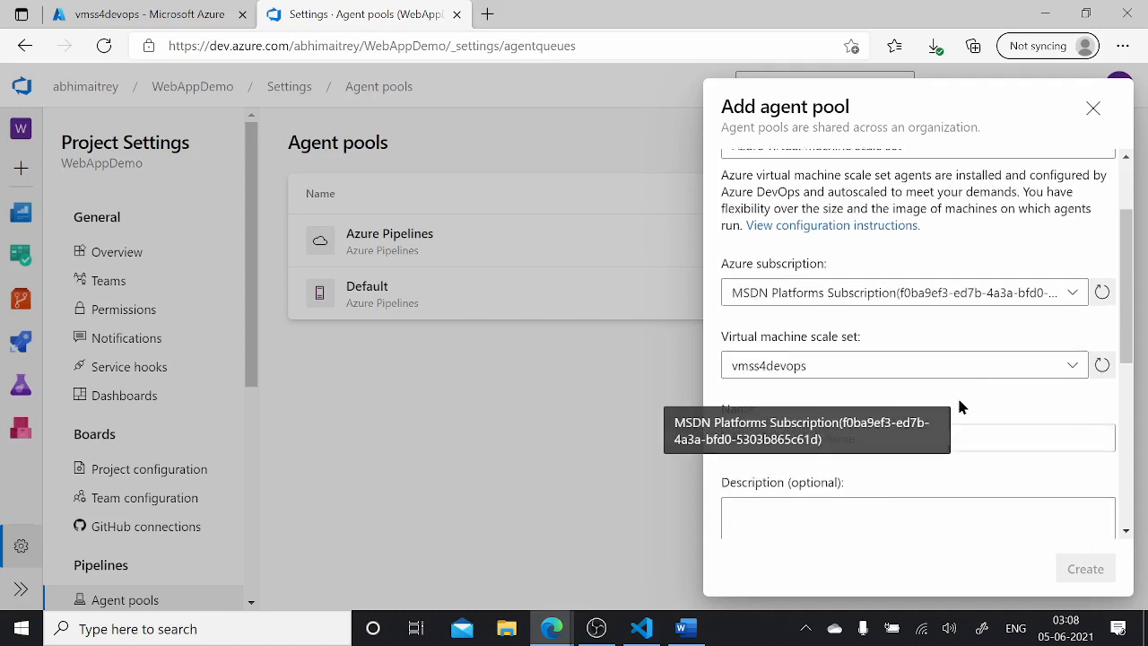
scroll(957, 398, "down", 2)
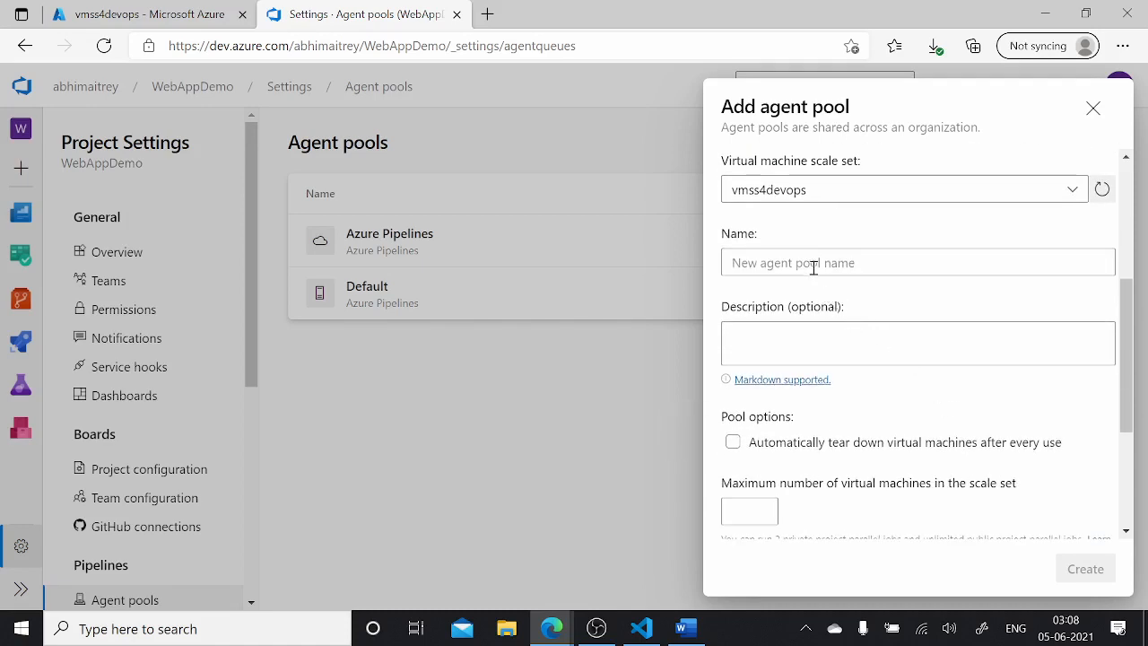
left_click(811, 263)
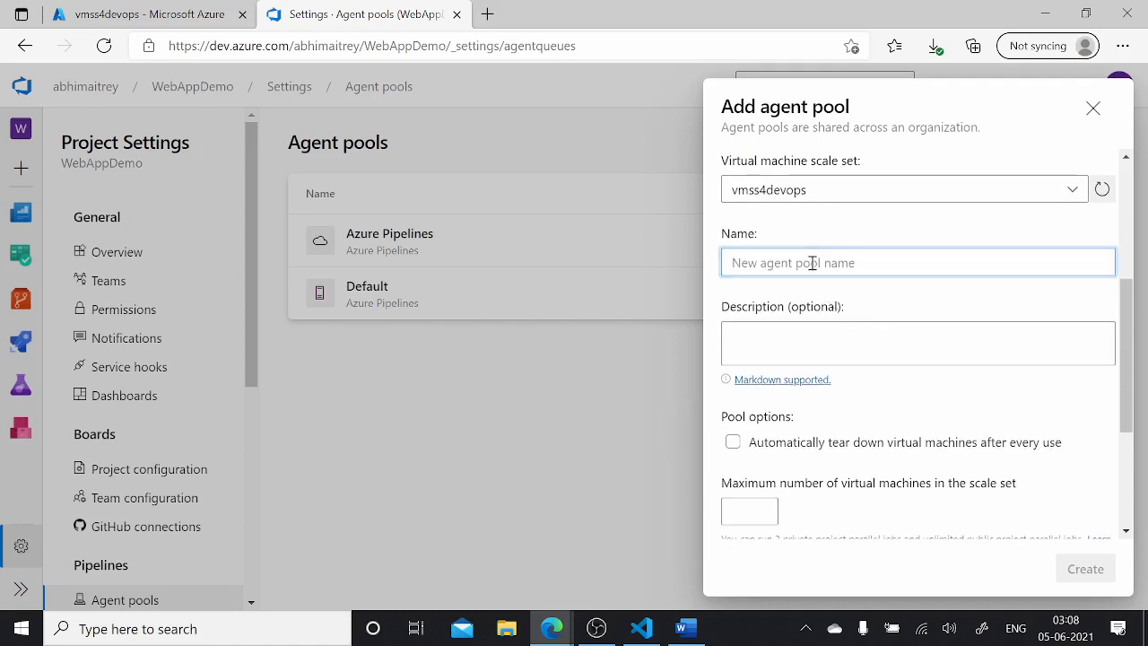
type("vm")
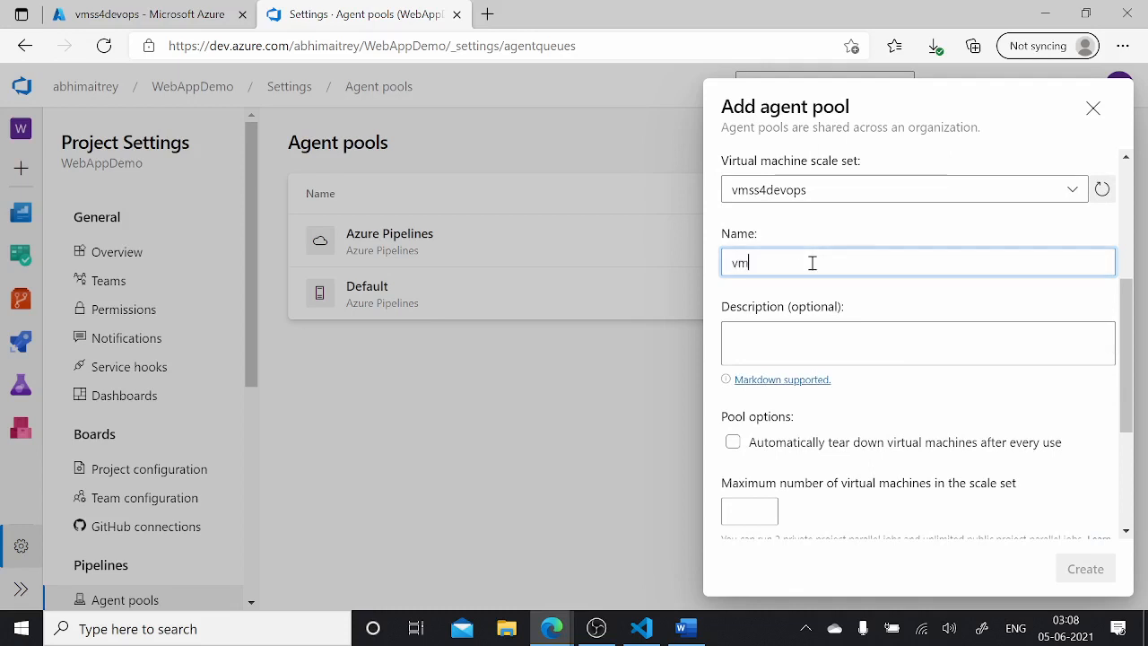
type("sspoold")
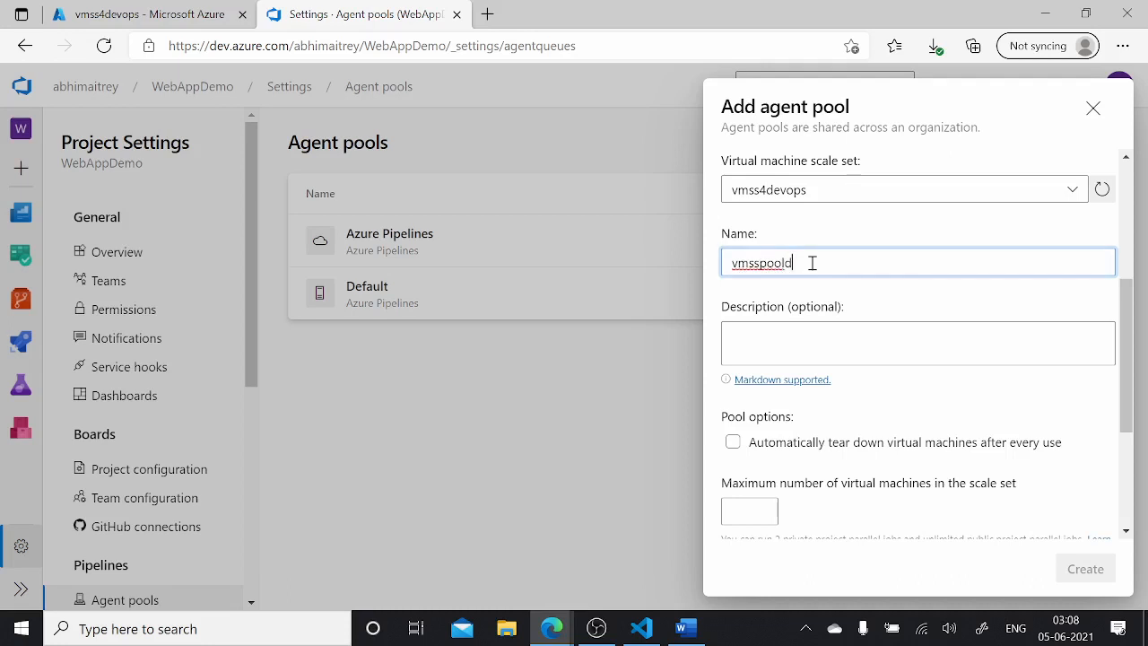
type("evops")
left_click(807, 339)
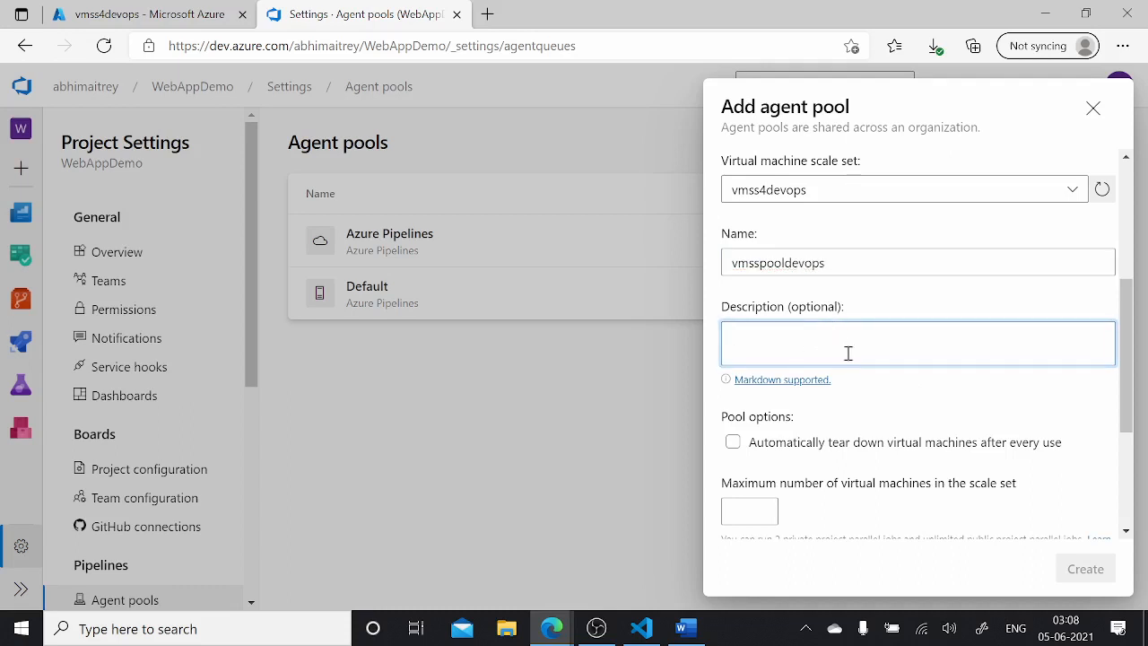
Enable automatic teardown of virtual machines after every use and set the maximum number of virtual machines to 5.
scroll(849, 353, "down", 1)
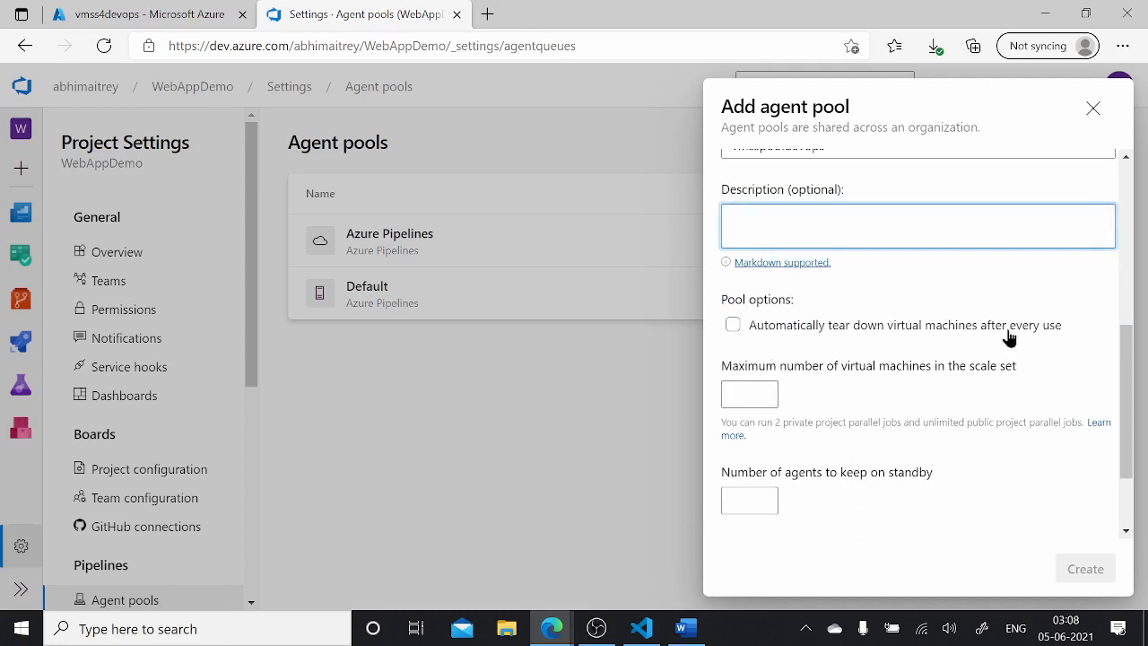
left_click(734, 326)
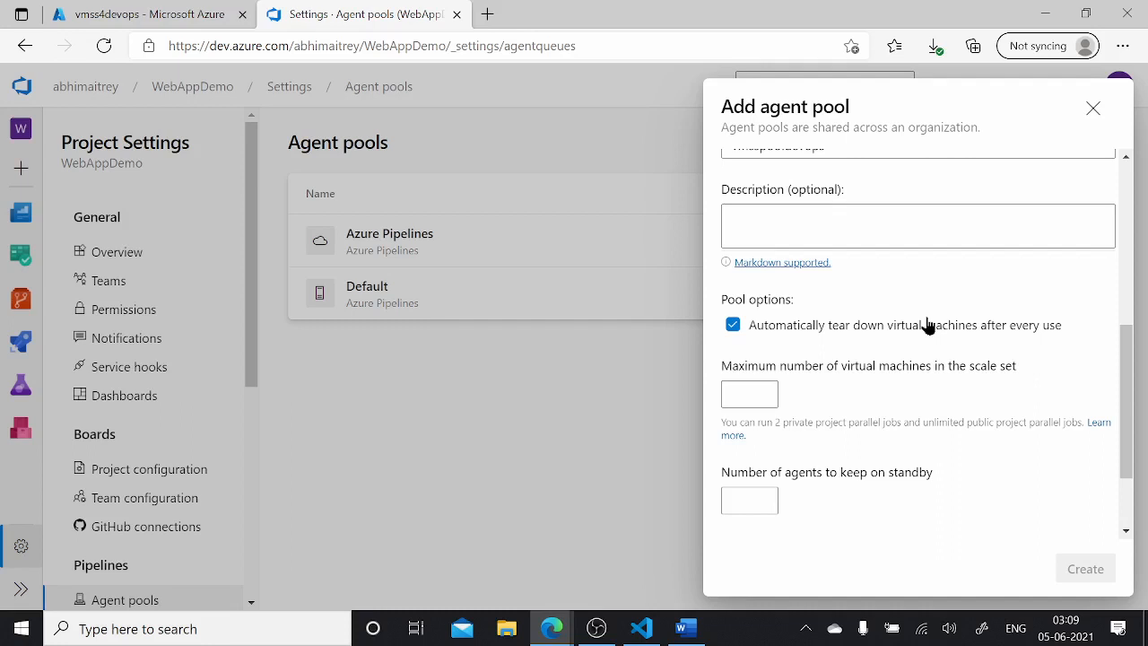
left_click(874, 330)
left_click(875, 331)
left_click(747, 393)
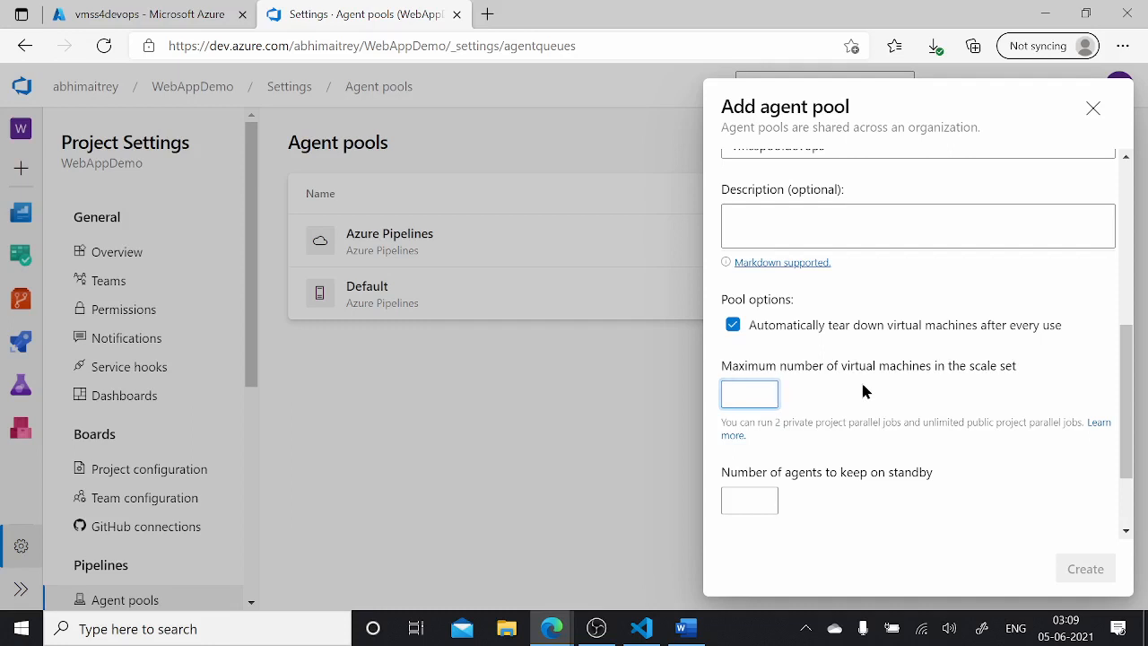
type("5")
Create the agent pool with 0 agents on standby and a 0-minute delay before deleting excess idle agents.
scroll(870, 389, "down", 1)
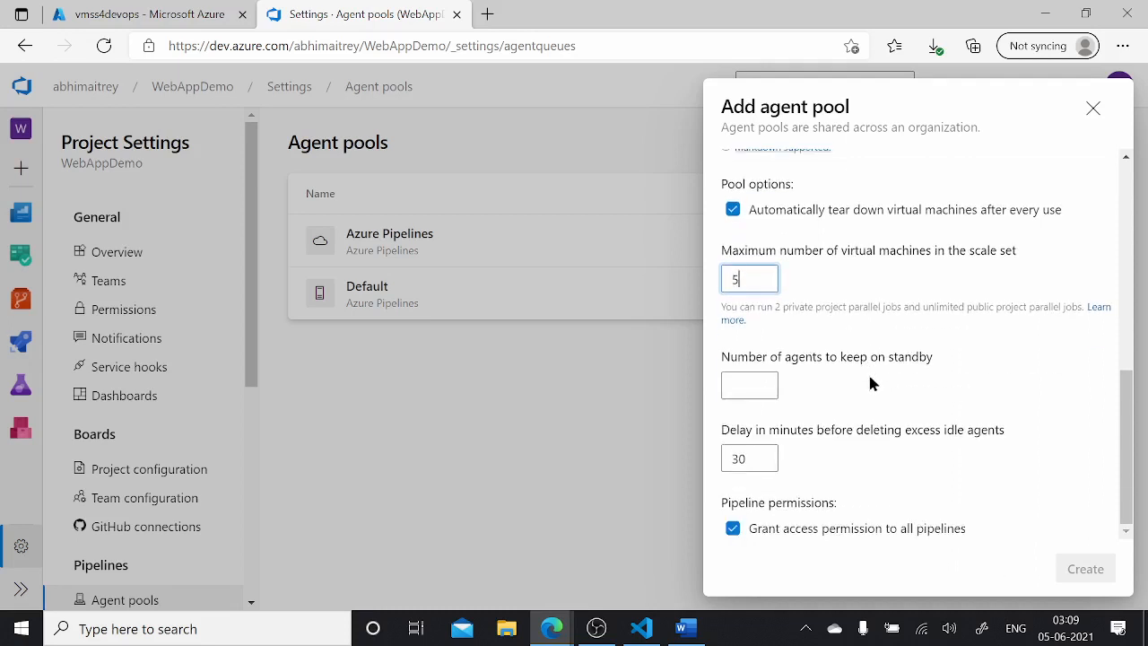
left_click(750, 385)
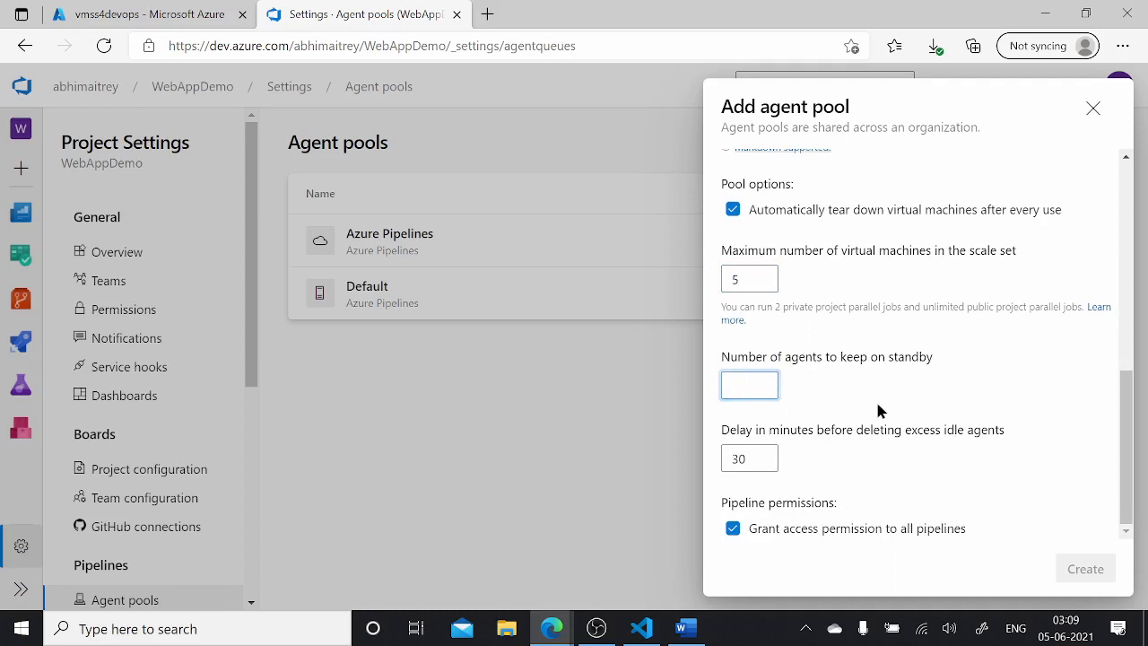
type("0")
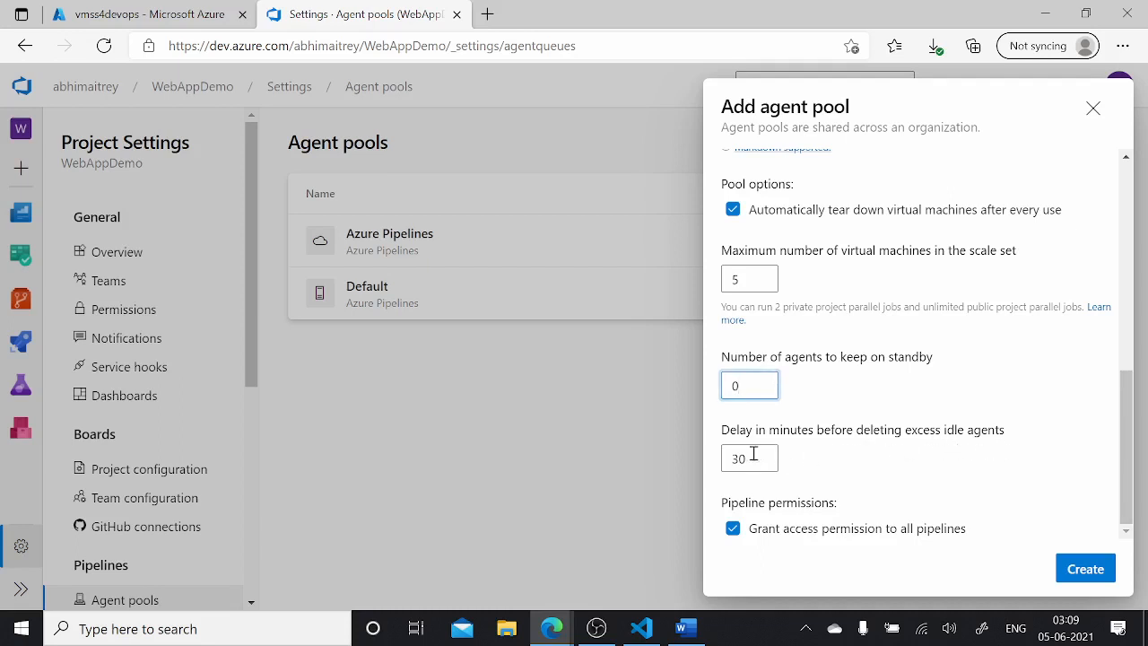
left_click_drag(754, 456, 695, 460)
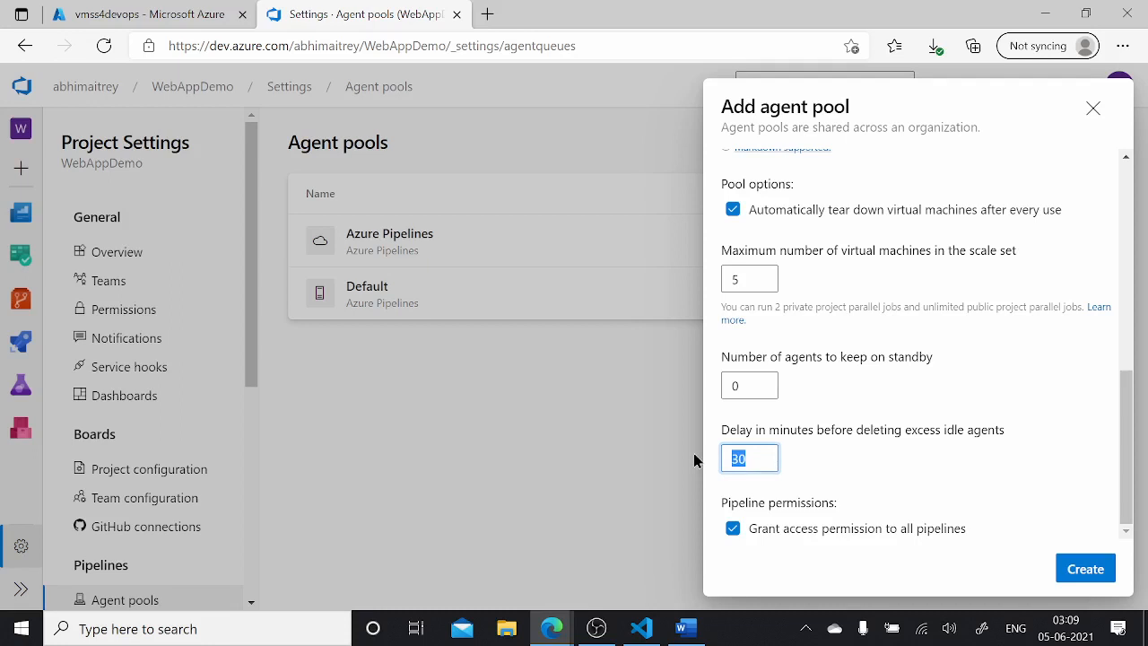
type("0")
left_click(1080, 570)
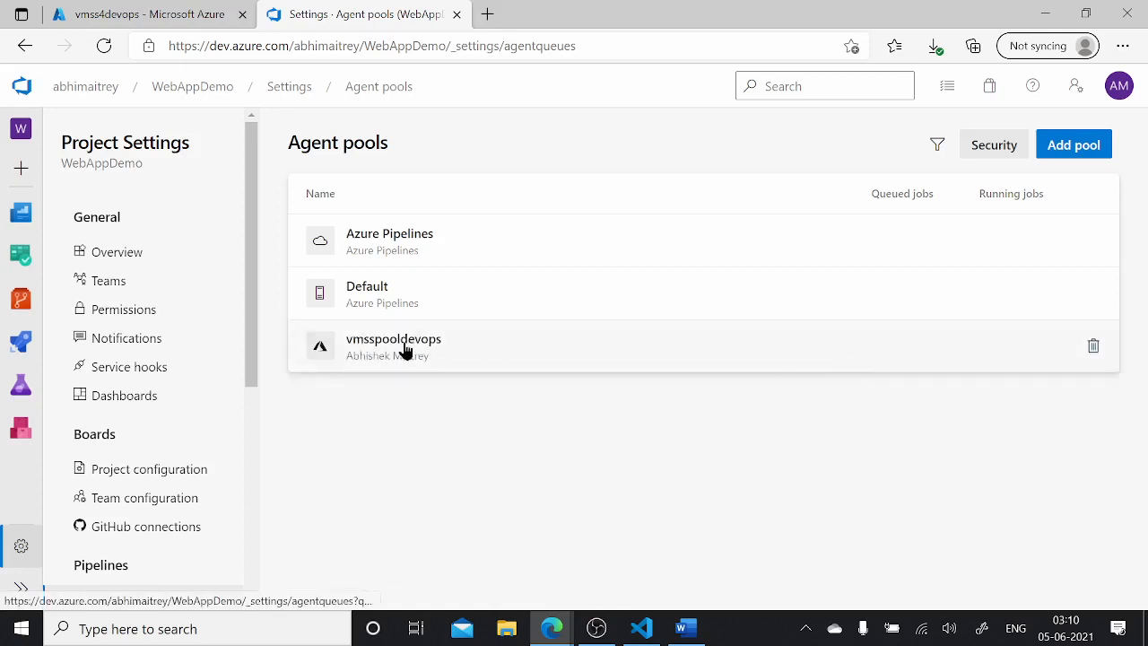
Open the vmsspooldevops agent pool and review its jobs, agents, scale set settings and Azure subscription settings.
left_click(398, 346)
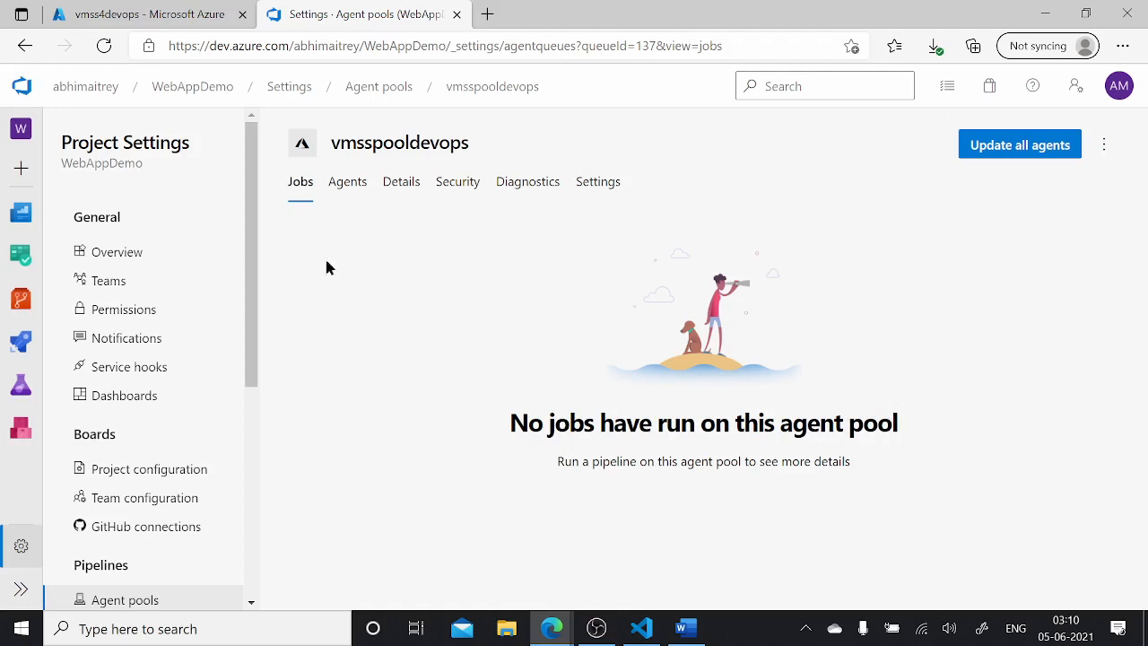
left_click(347, 185)
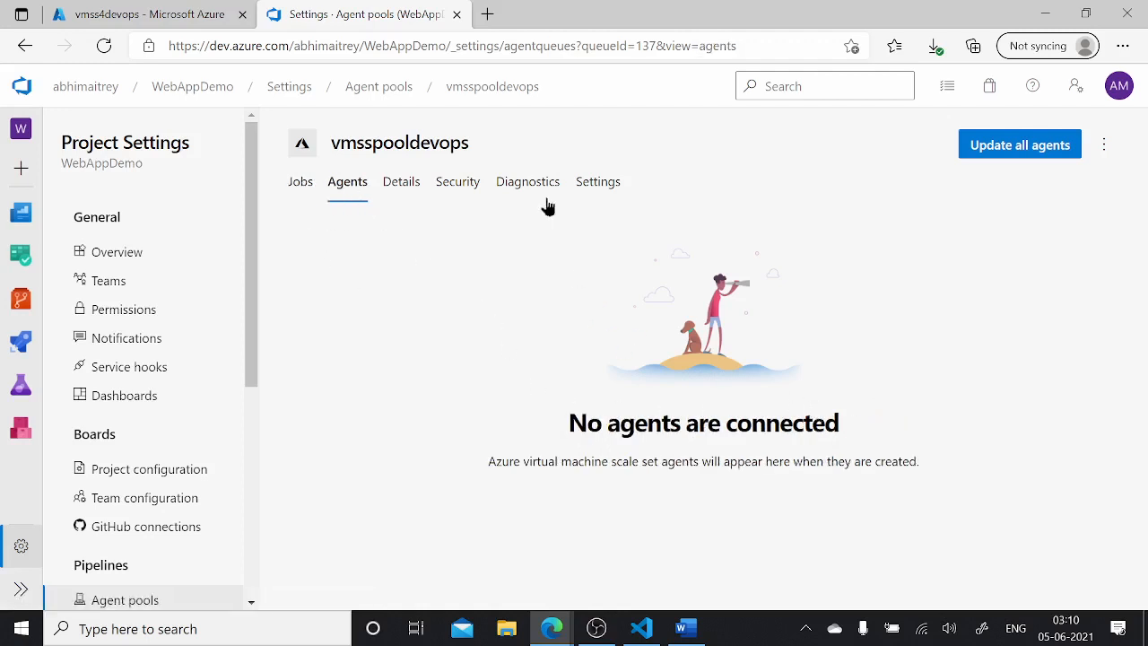
left_click(588, 185)
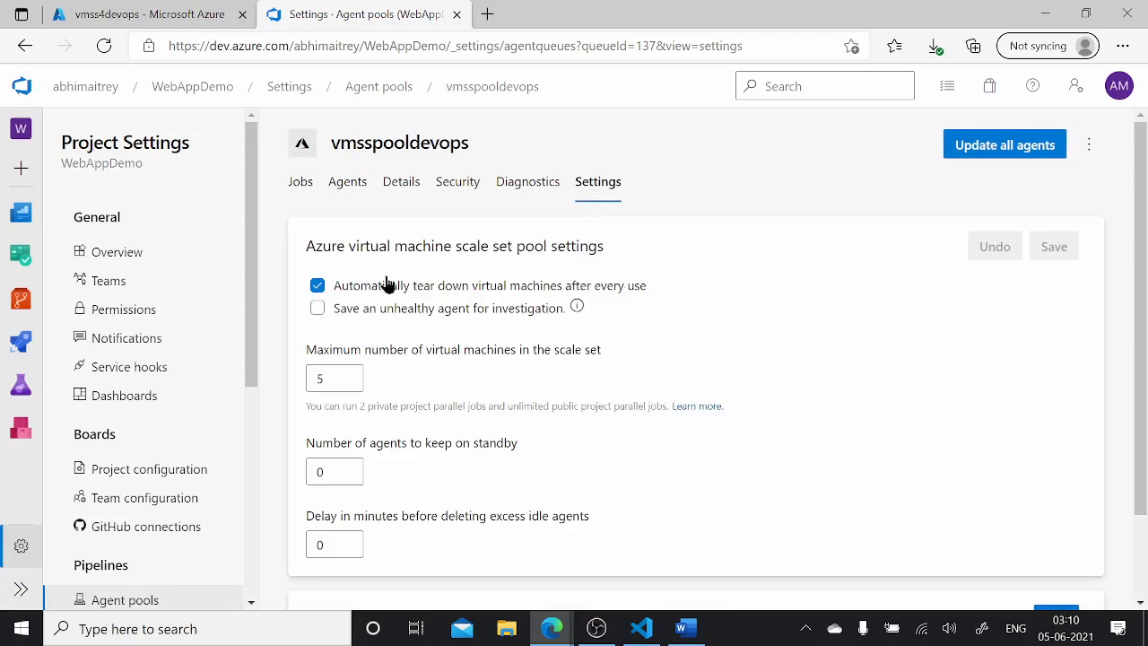
scroll(456, 501, "down", 1)
scroll(455, 500, "down", 1)
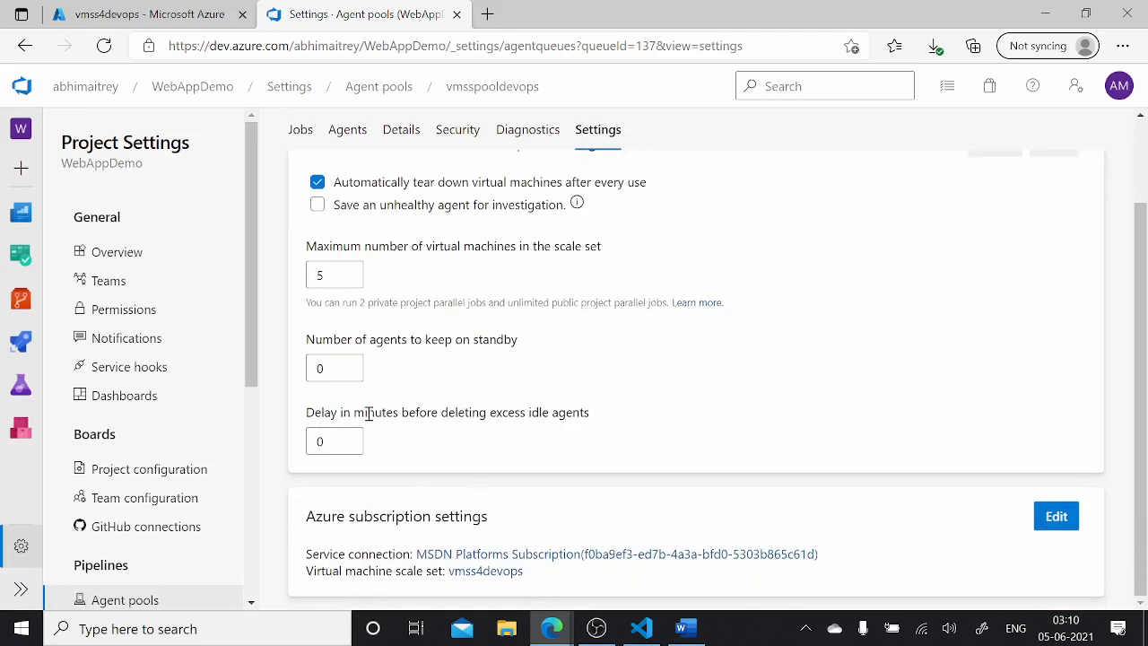
scroll(517, 401, "up", 1)
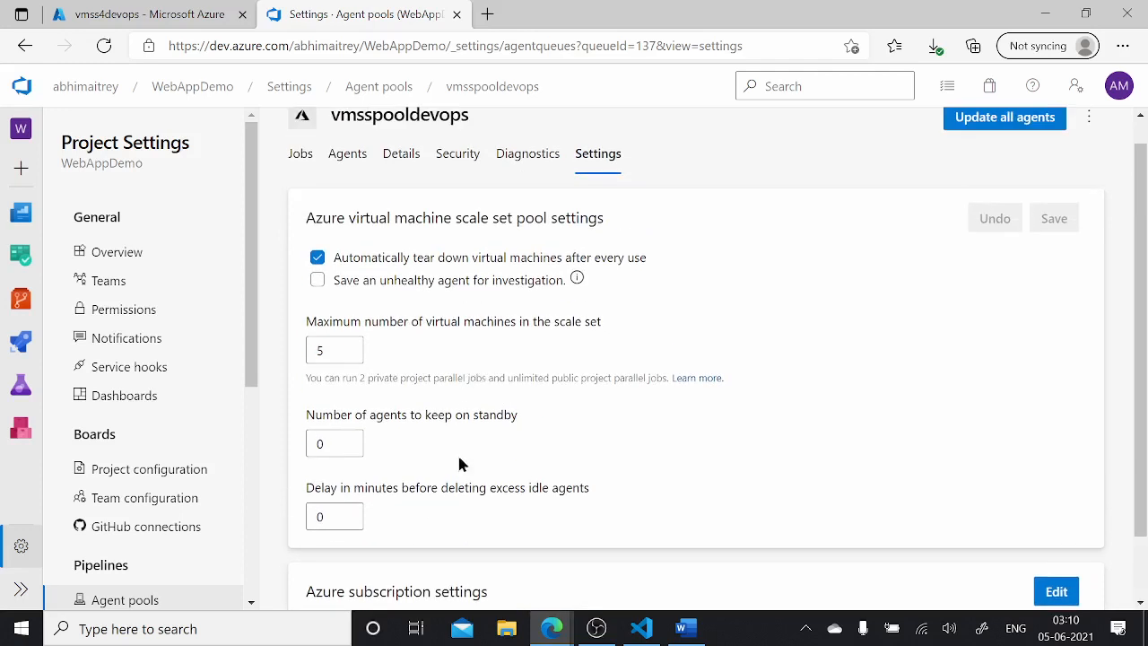
scroll(563, 379, "up", 1)
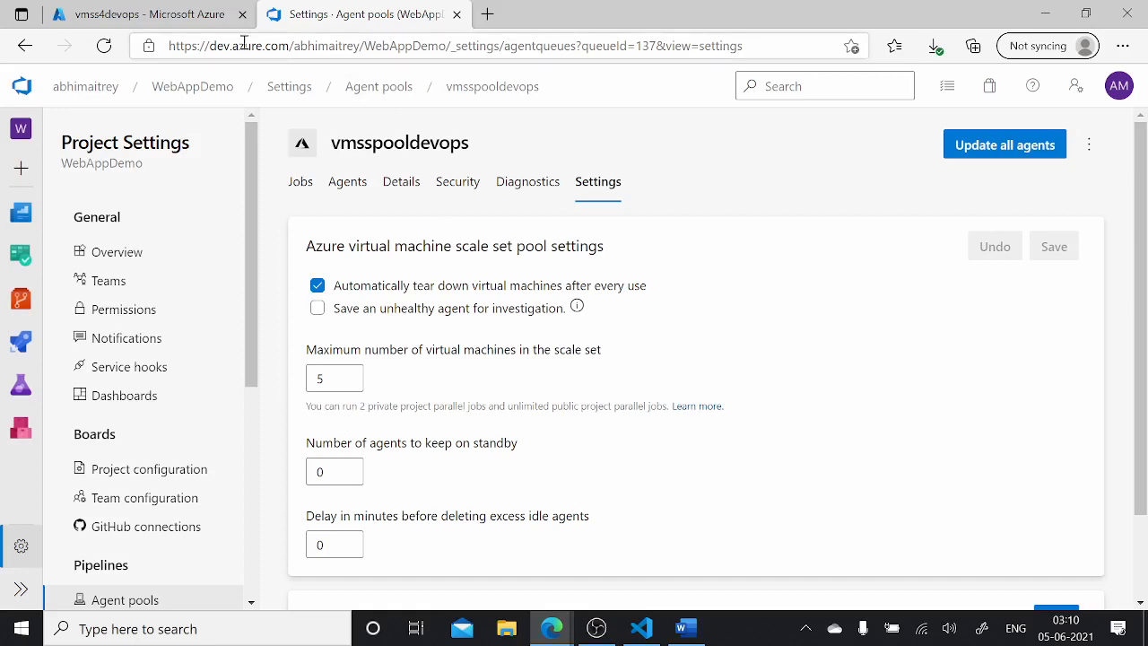
Switch to the Azure portal, refresh the vmss4devops instances and check their provisioning and latest model status.
left_click(166, 18)
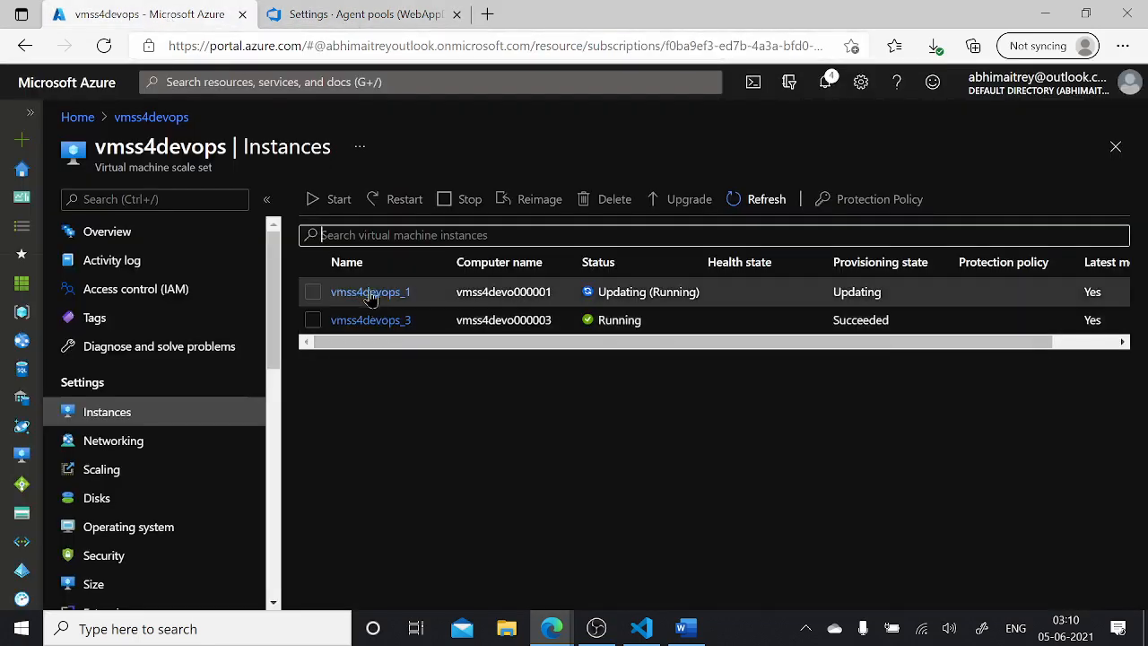
left_click(756, 203)
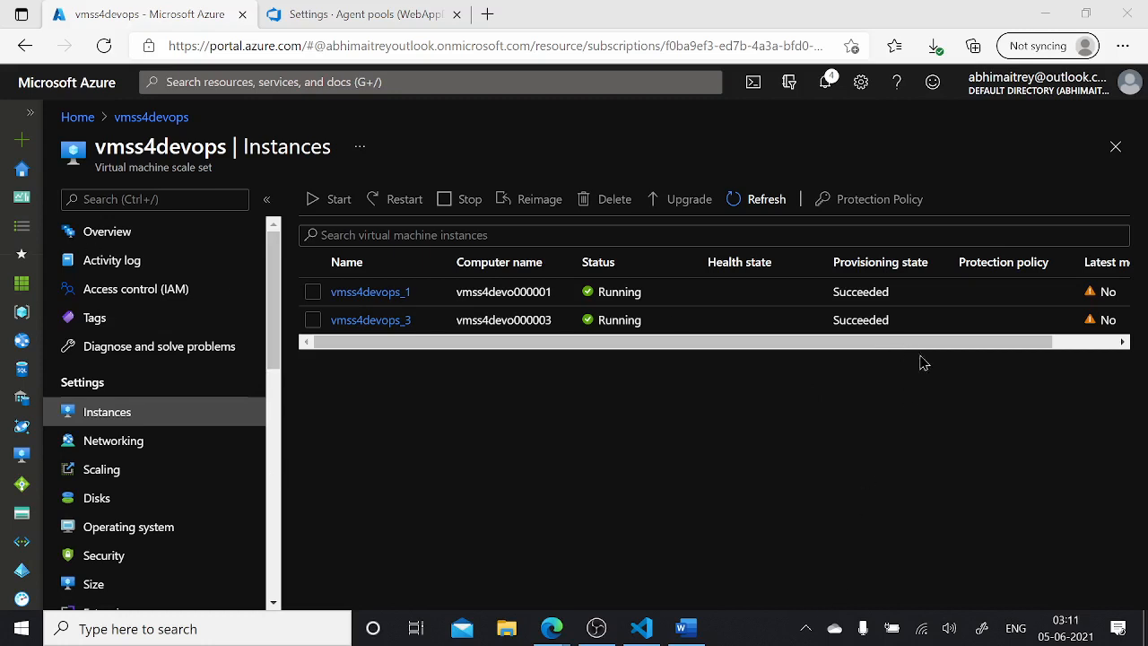
left_click_drag(927, 348, 1061, 356)
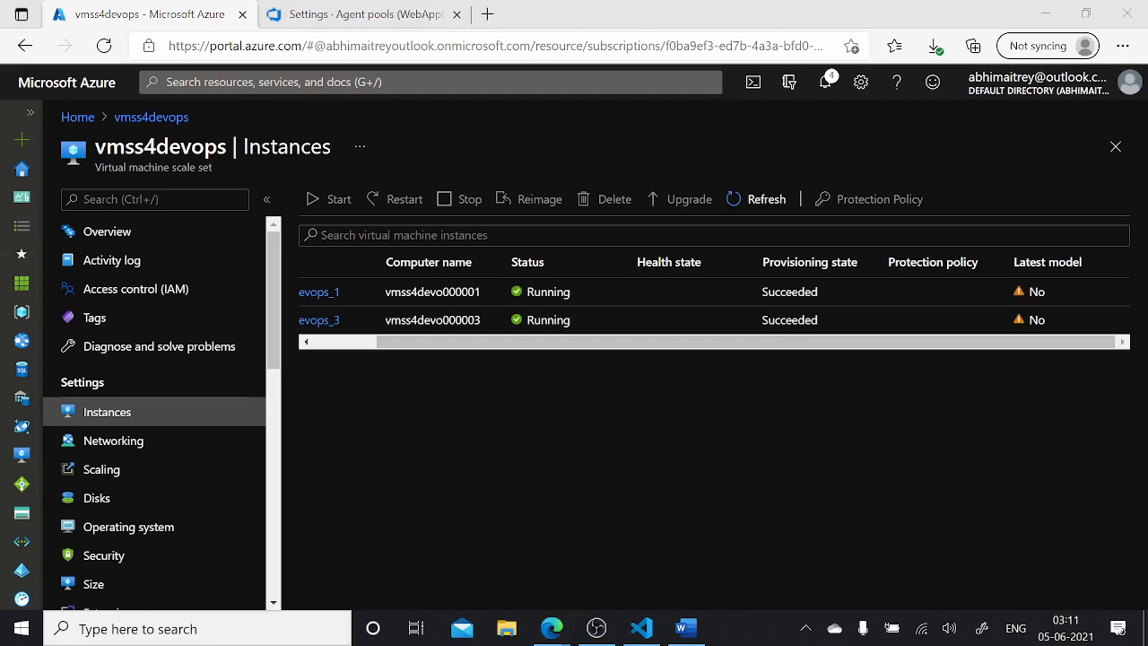
mouse_move(990, 236)
left_mouse_down()
mouse_move(997, 346)
mouse_move(1117, 326)
mouse_move(1046, 233)
mouse_move(970, 243)
left_mouse_up()
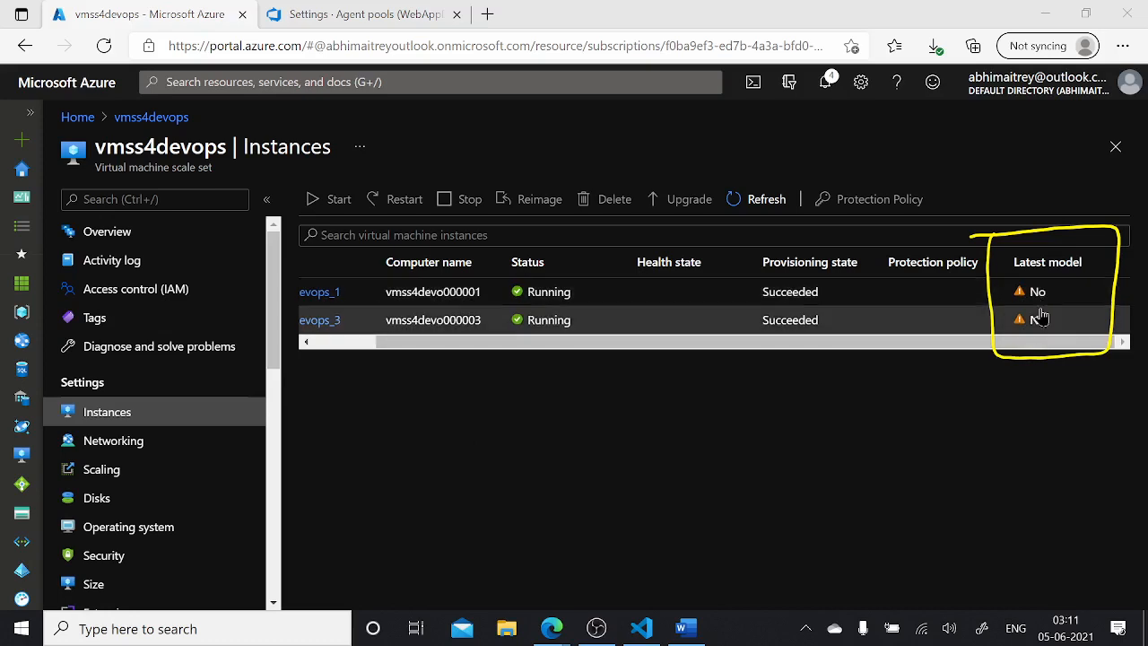
Compare the agents connected to vmsspooldevops in Azure DevOps with the scale set instances in the Azure portal.
left_click(297, 16)
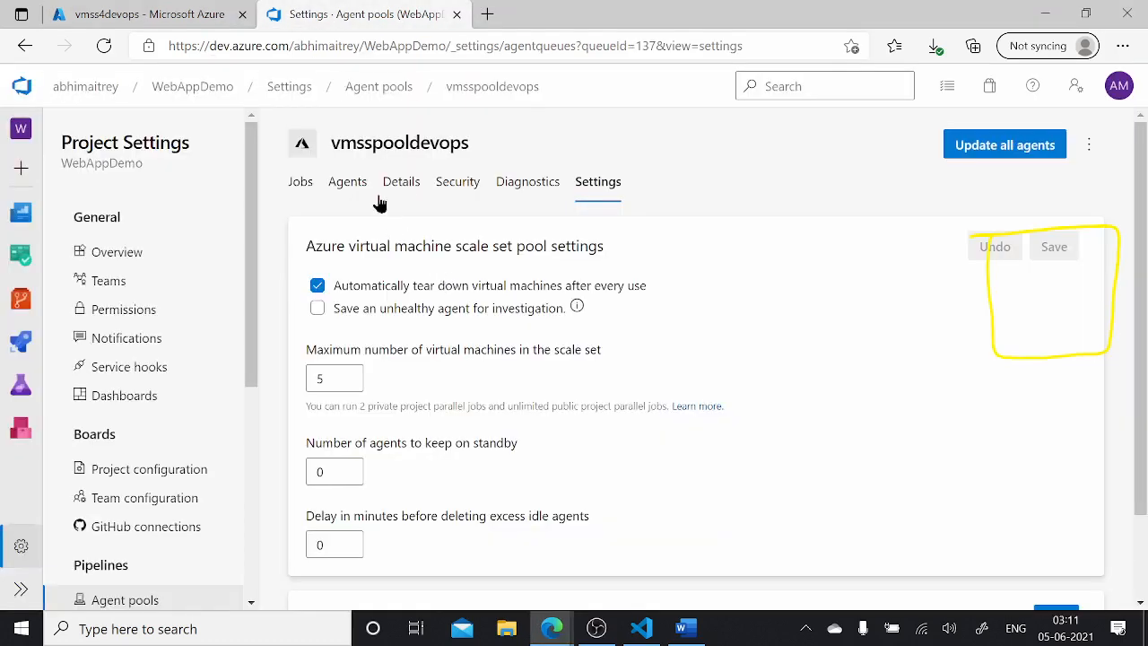
left_click(349, 184)
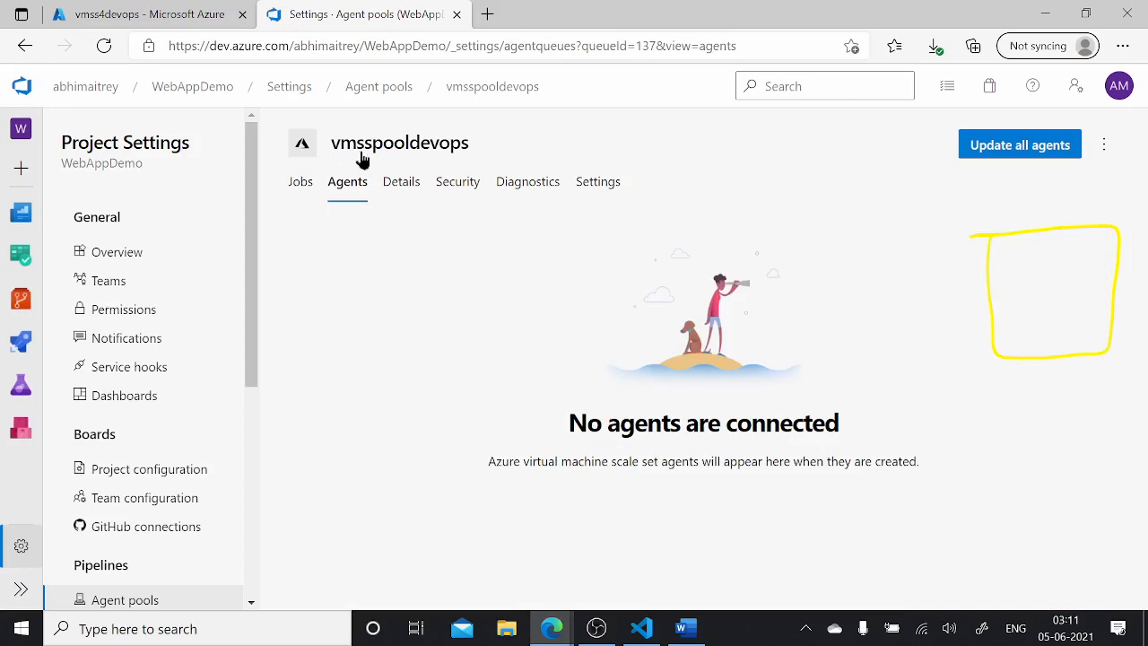
left_click(148, 14)
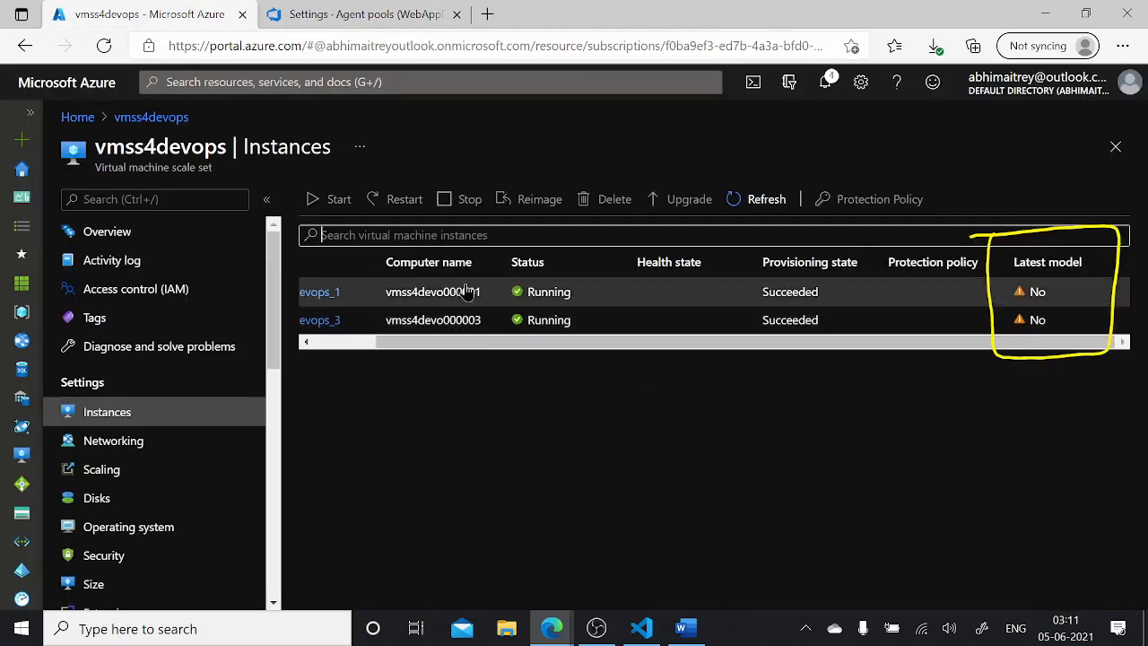
left_click_drag(413, 343, 309, 342)
left_click(363, 15)
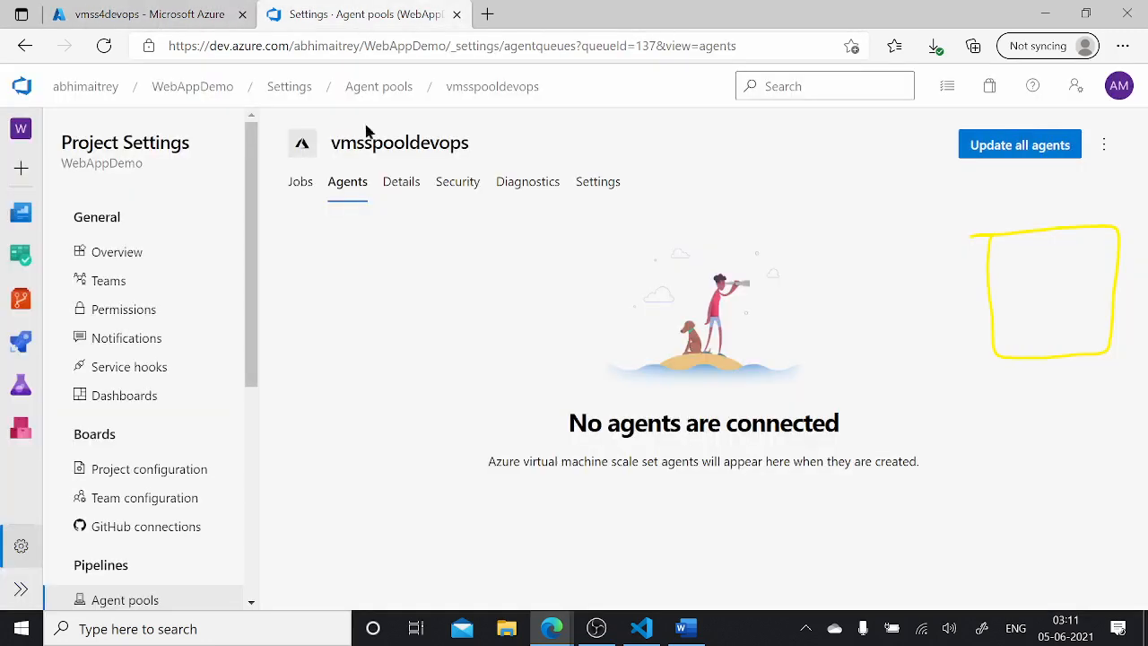
Switch to the Azure portal and upgrade the instances vmss4devops_1 and vmss4devops_3 to the latest model.
left_click(200, 15)
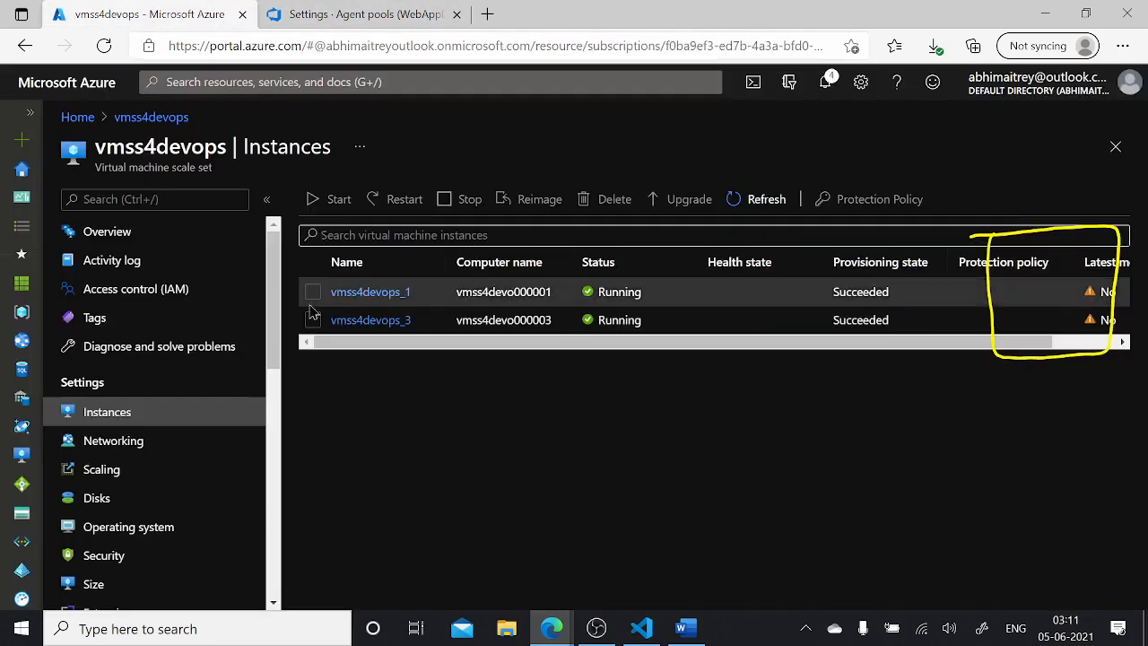
left_click(312, 292)
left_click(313, 320)
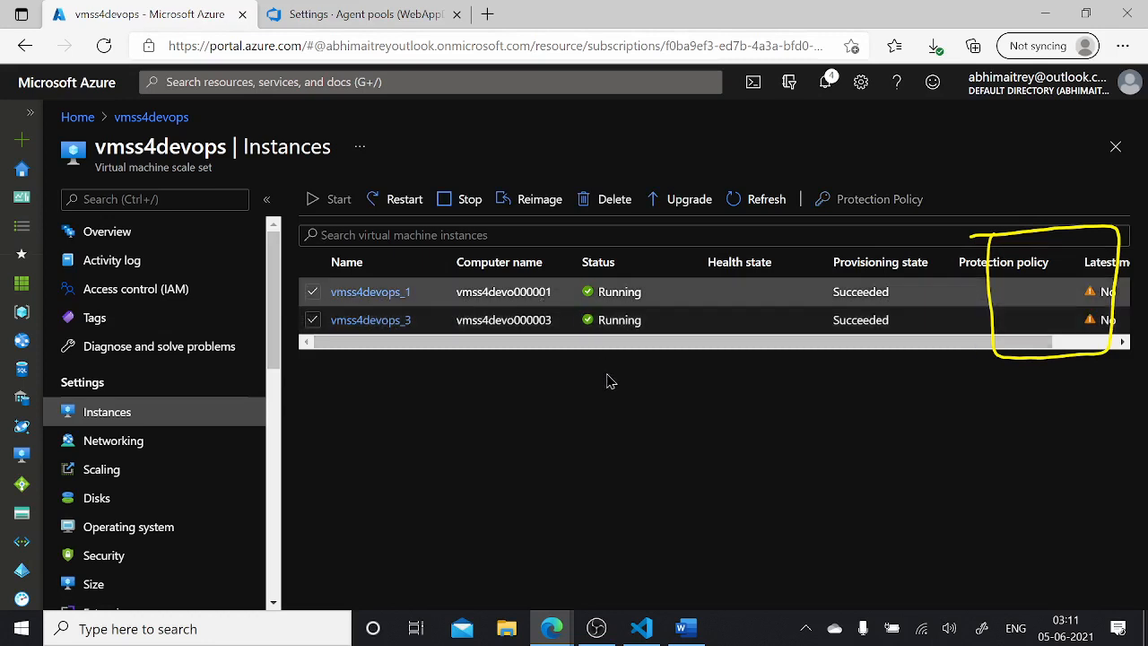
left_click(691, 201)
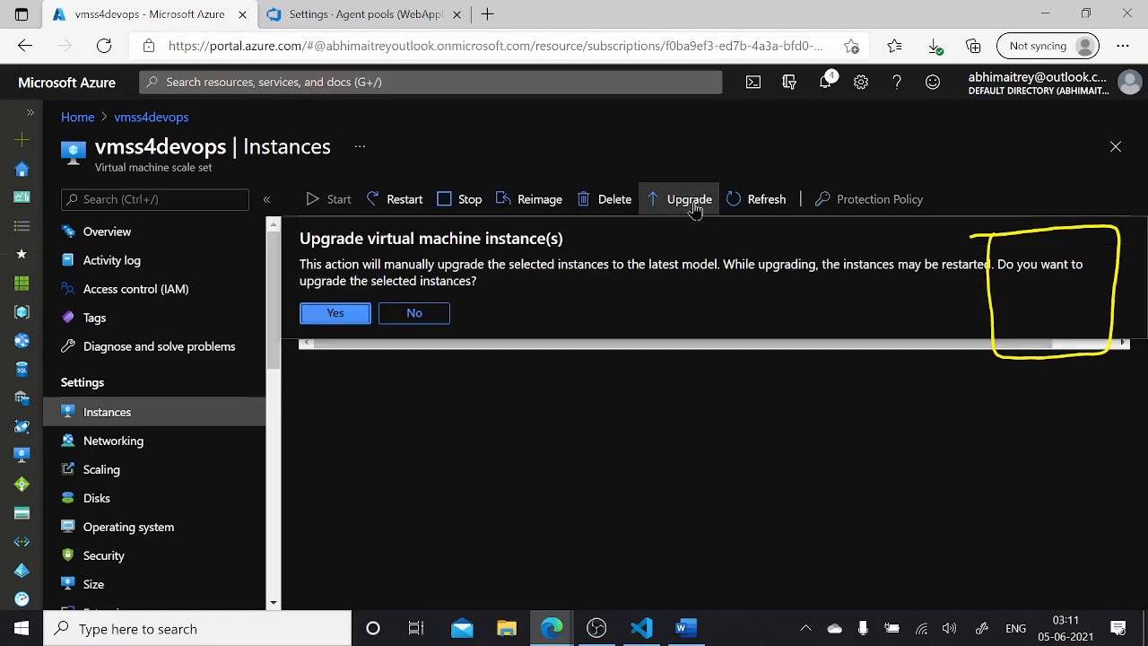
left_click(337, 313)
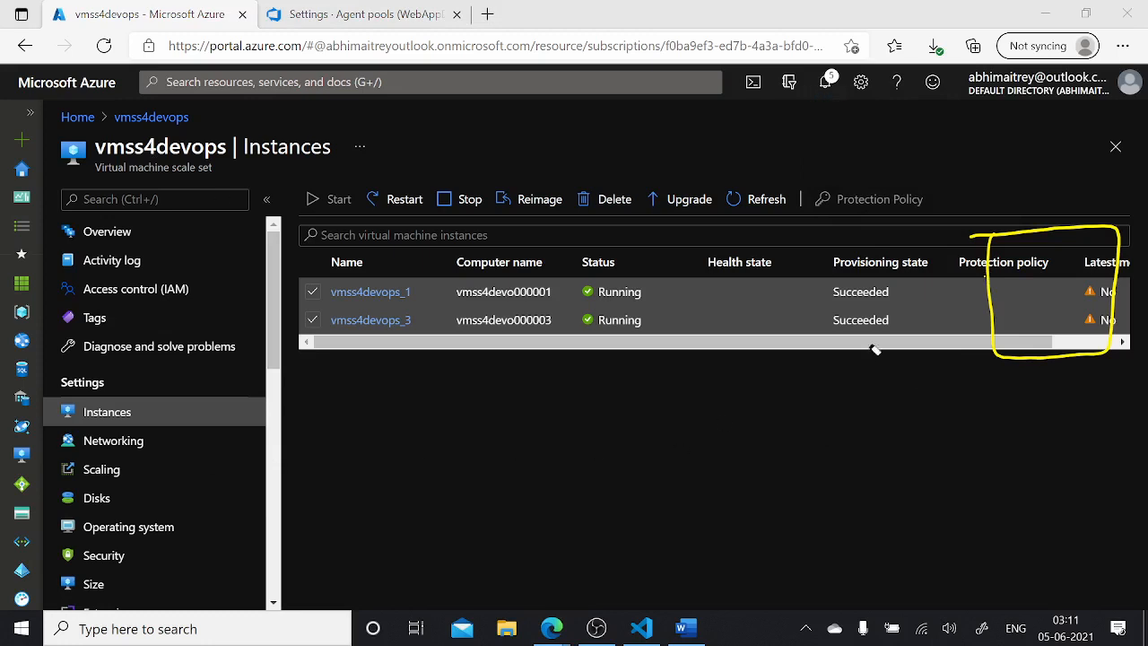
key("e")
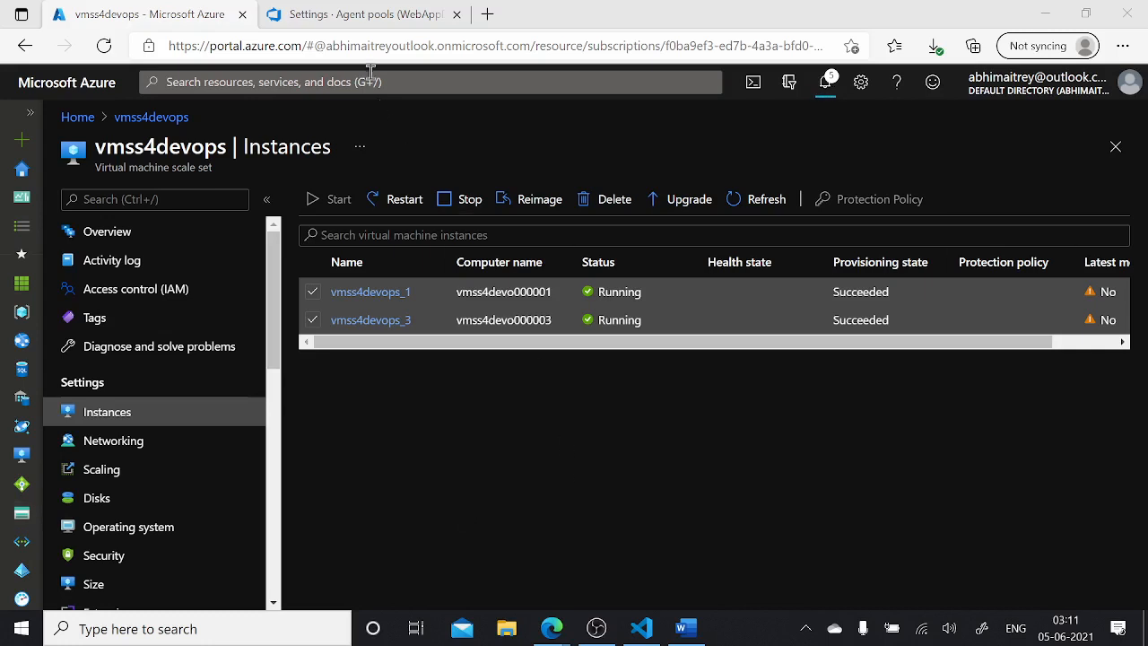
Return to Azure DevOps and reopen the vmsspooldevops pool from the project's agent pools to check its agents.
left_click(364, 18)
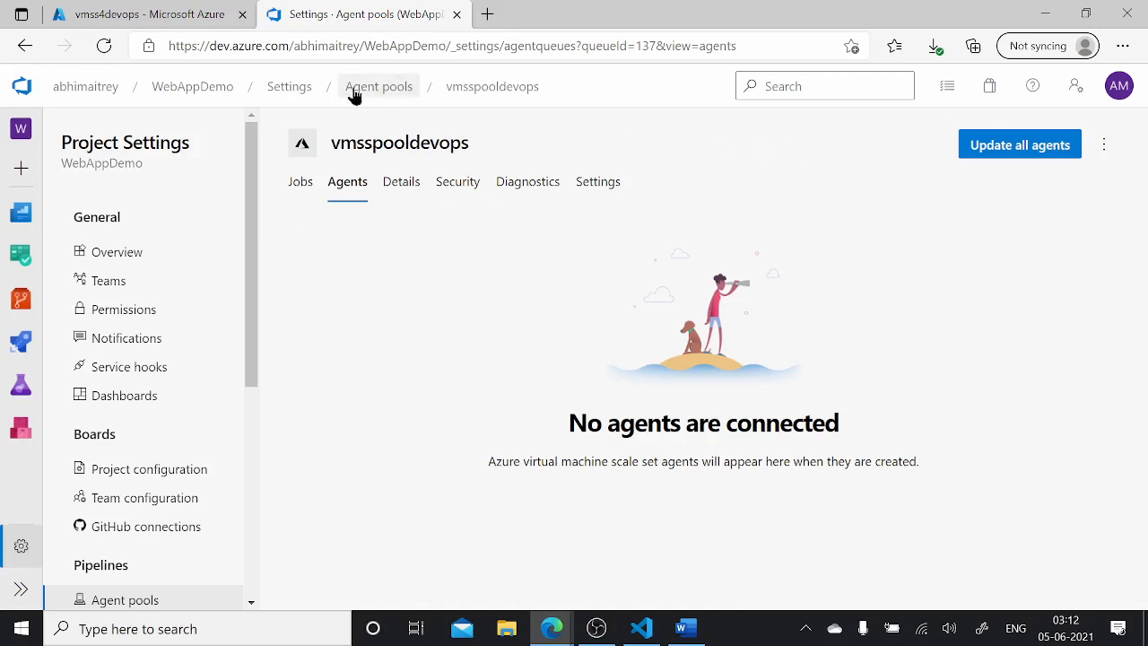
left_click(143, 398)
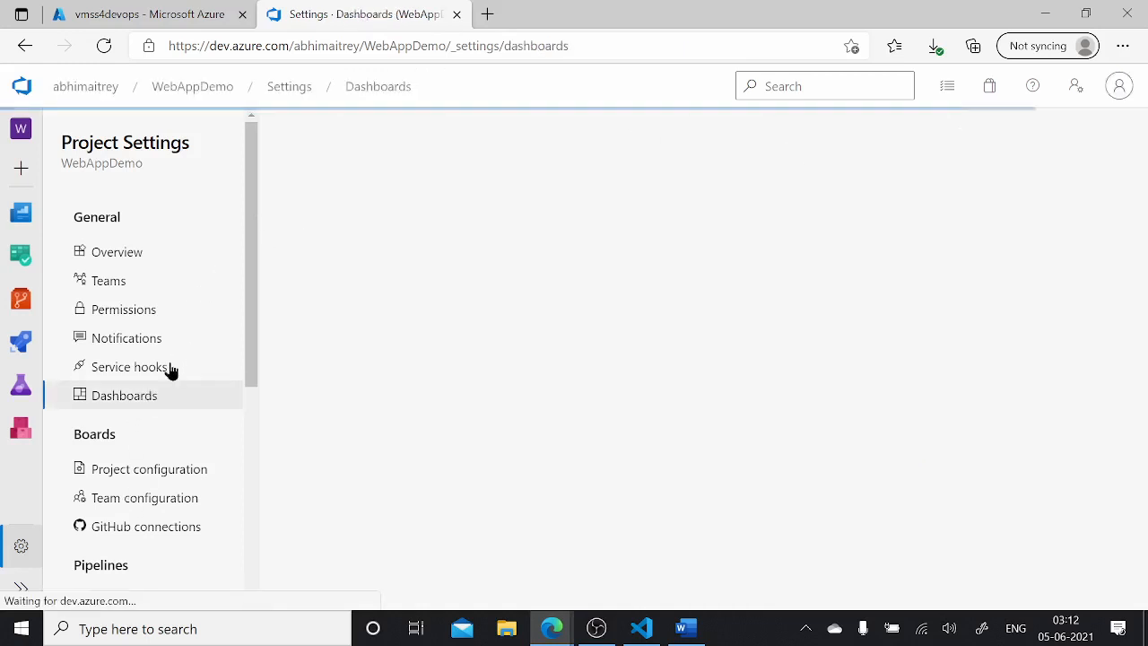
scroll(160, 520, "down", 3)
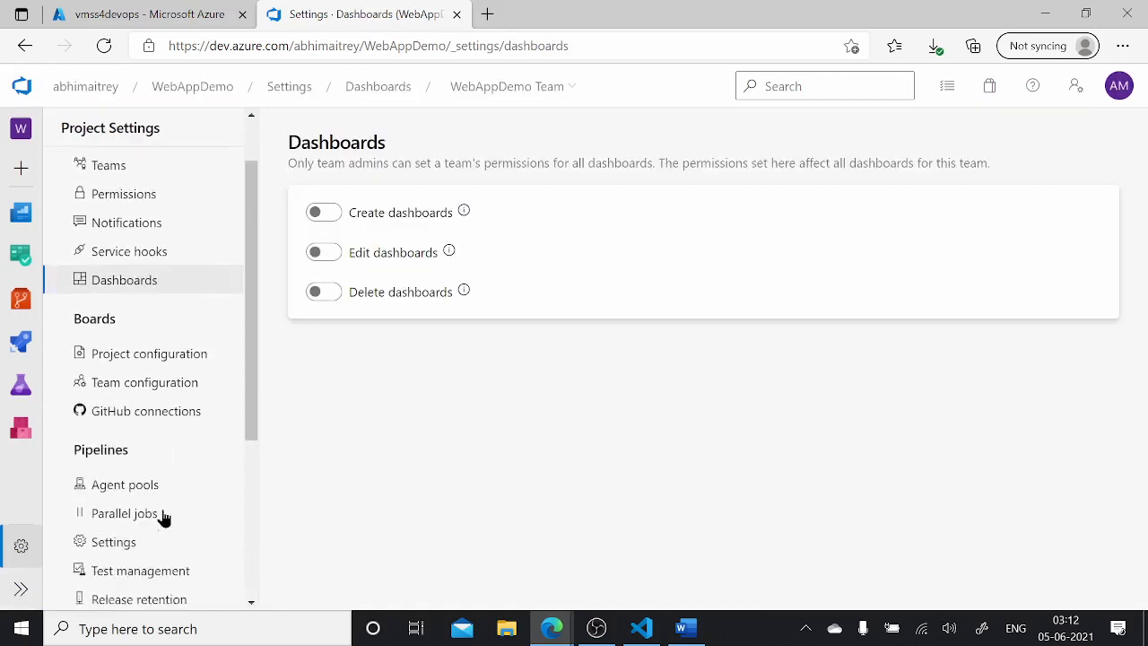
left_click(154, 442)
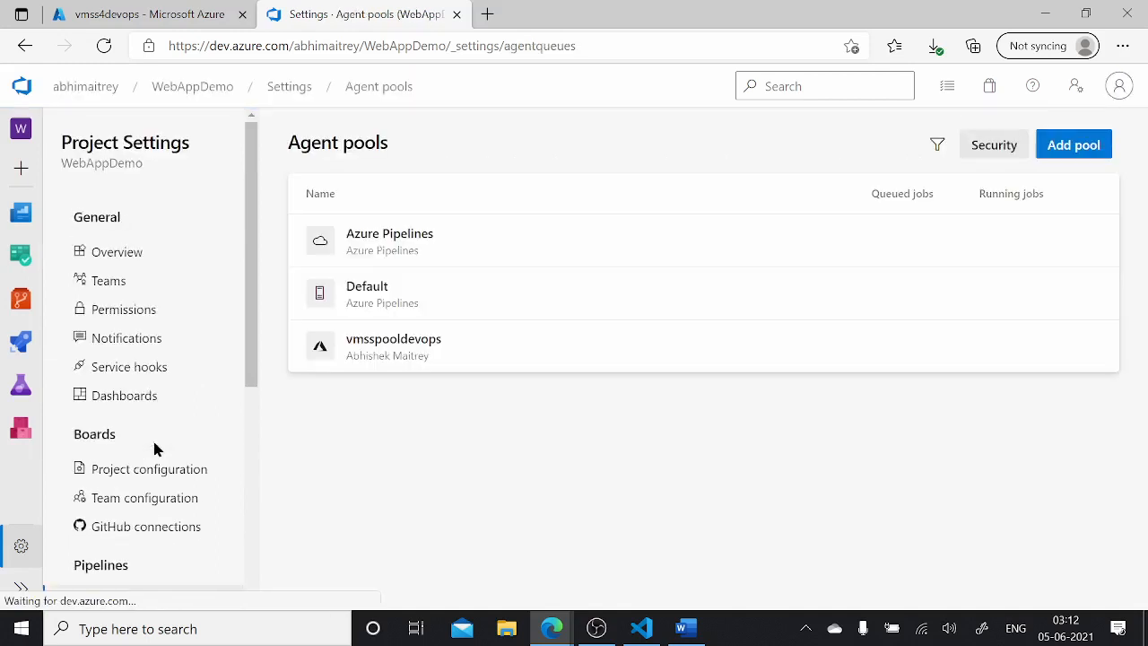
left_click(384, 358)
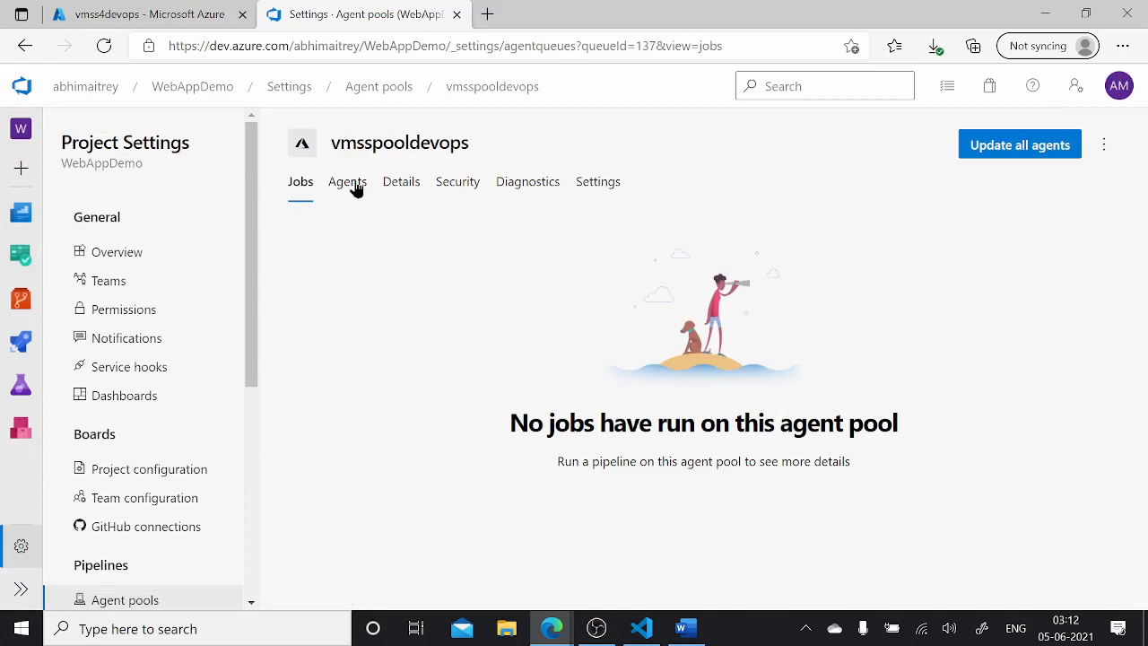
left_click(356, 184)
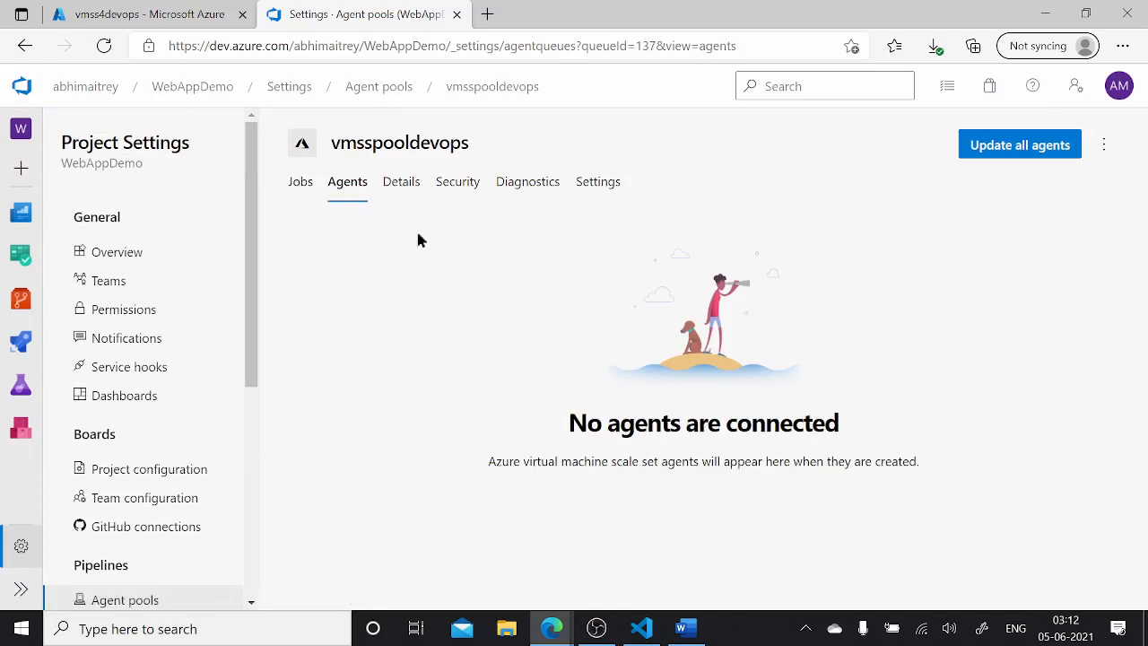
Check the upgraded instances in the Azure portal and the agents and jobs of vmsspooldevops in Azure DevOps.
left_click(192, 13)
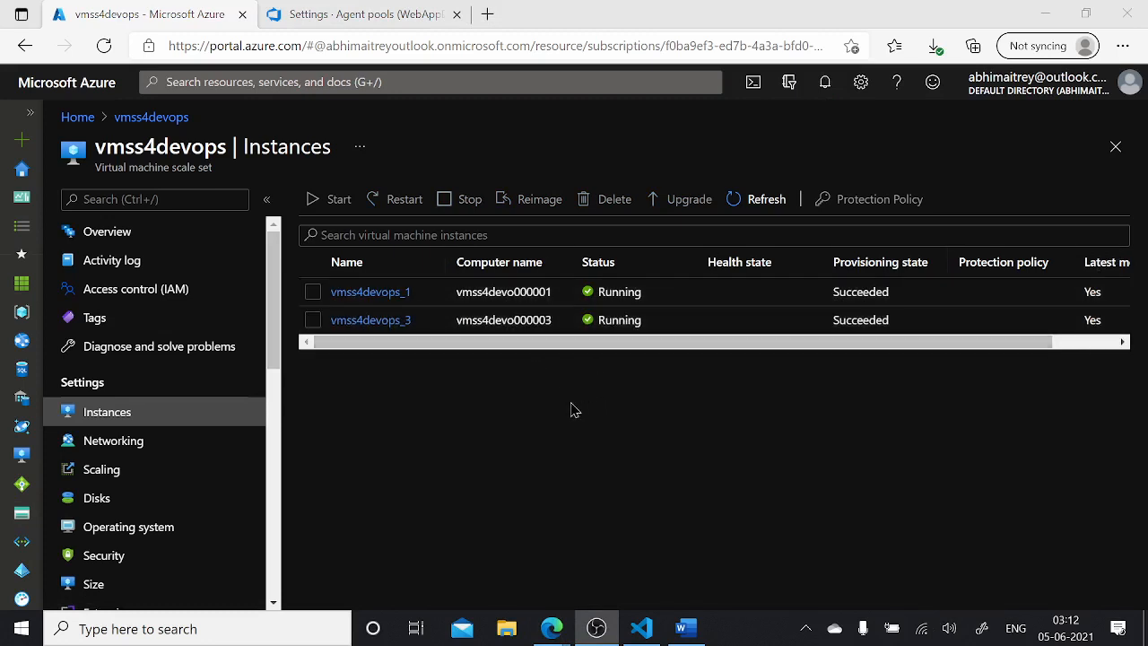
left_click(387, 16)
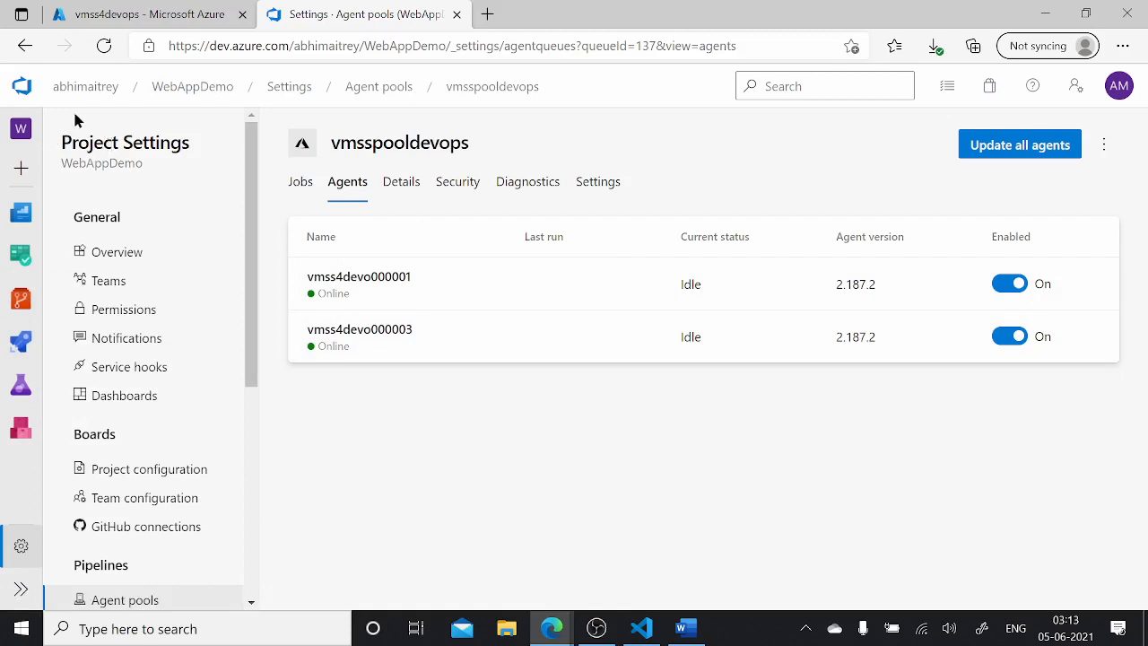
left_click(499, 90)
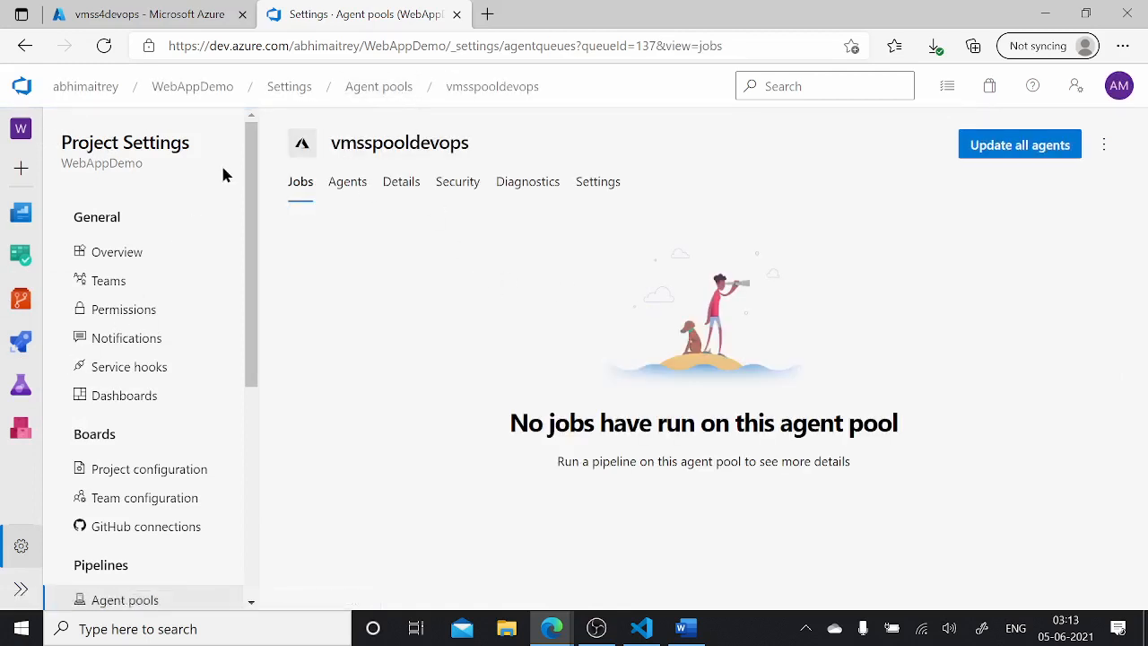
Start a new YAML pipeline for the WebAppDemo repository in Azure Repos Git using the Starter pipeline template.
left_click(22, 343)
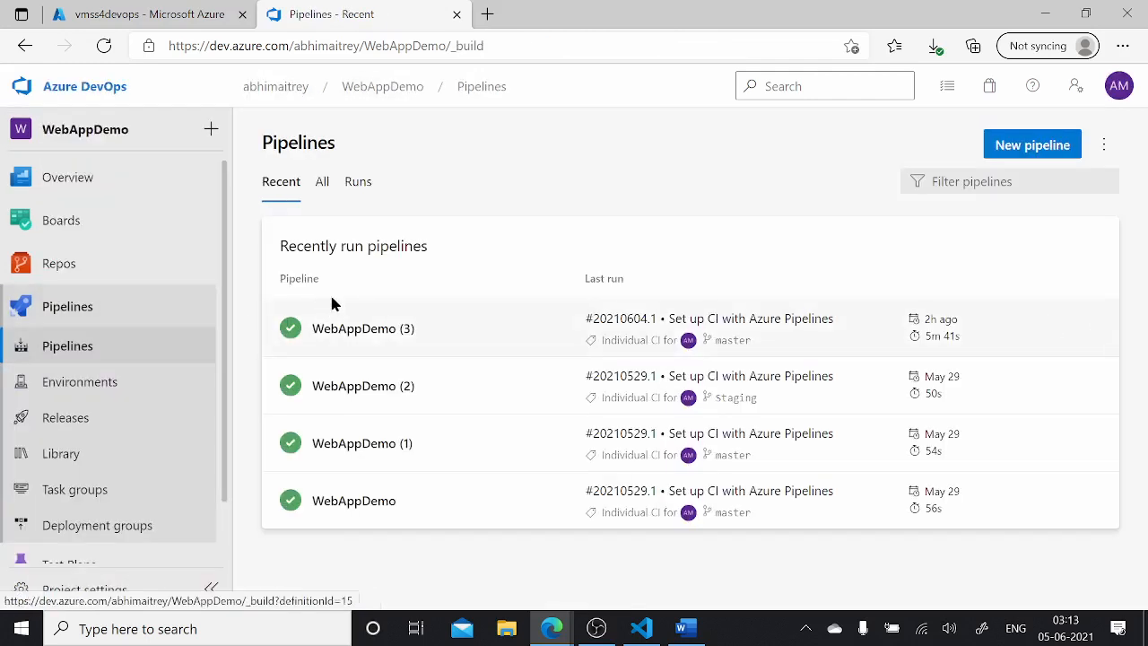
left_click(1027, 146)
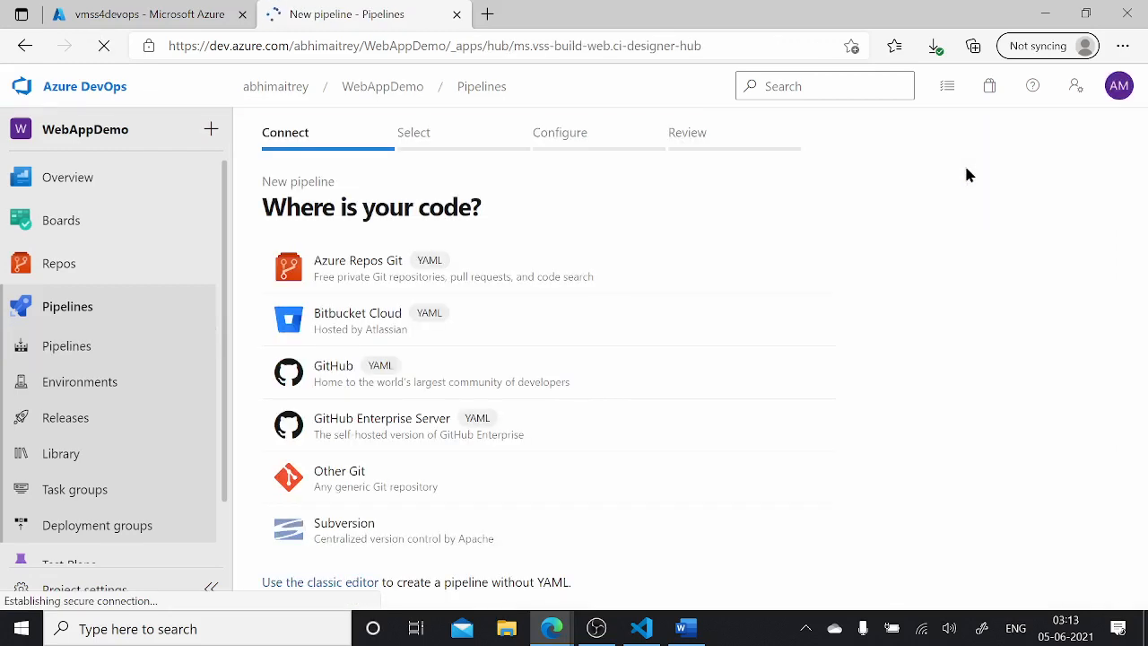
left_click(383, 271)
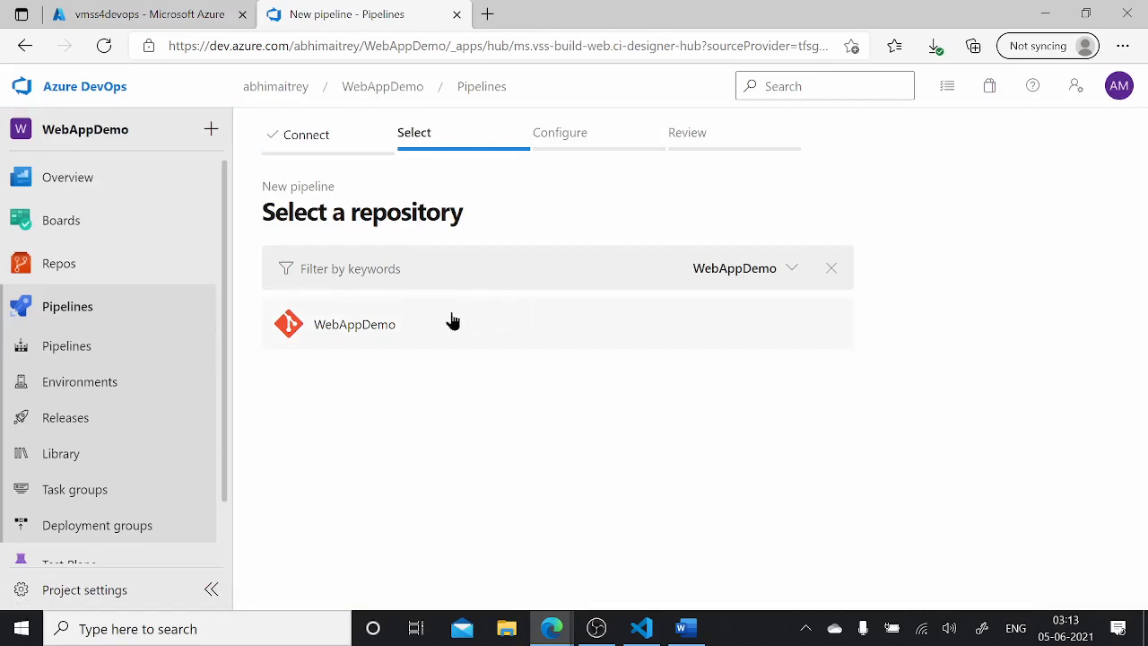
left_click(377, 327)
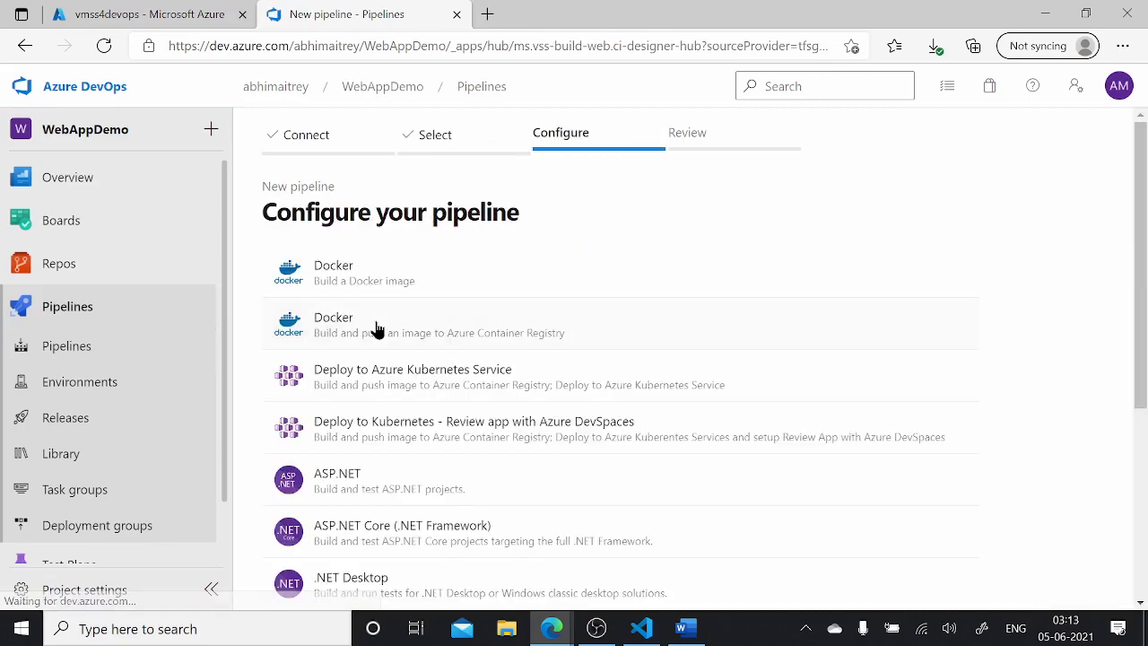
scroll(628, 385, "down", 2)
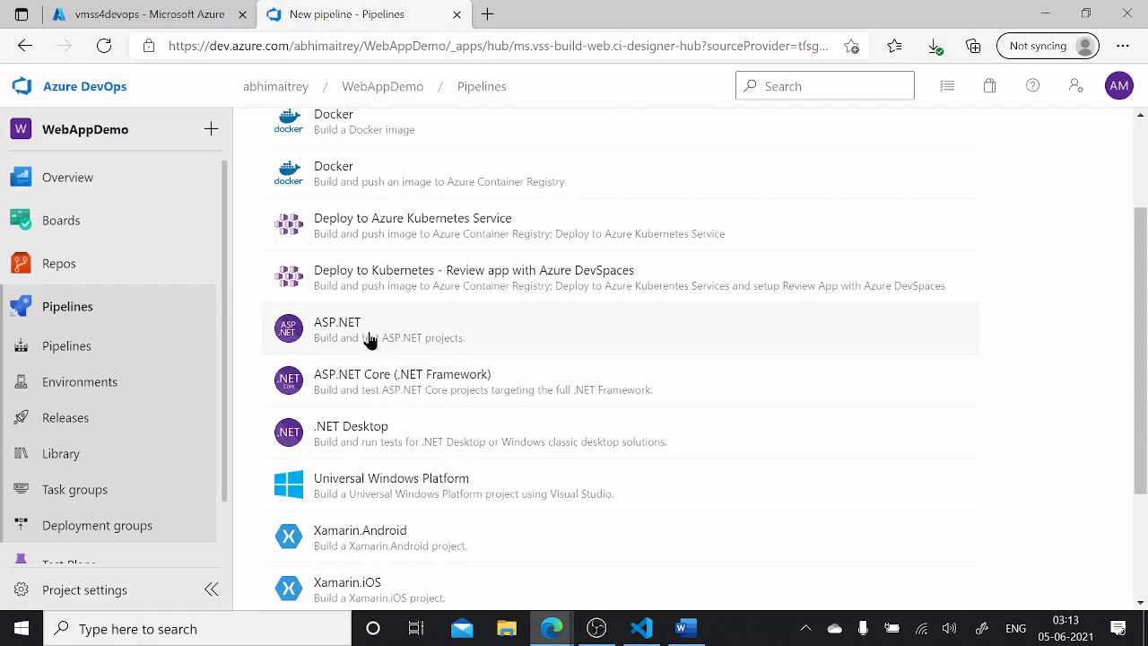
scroll(580, 436, "down", 2)
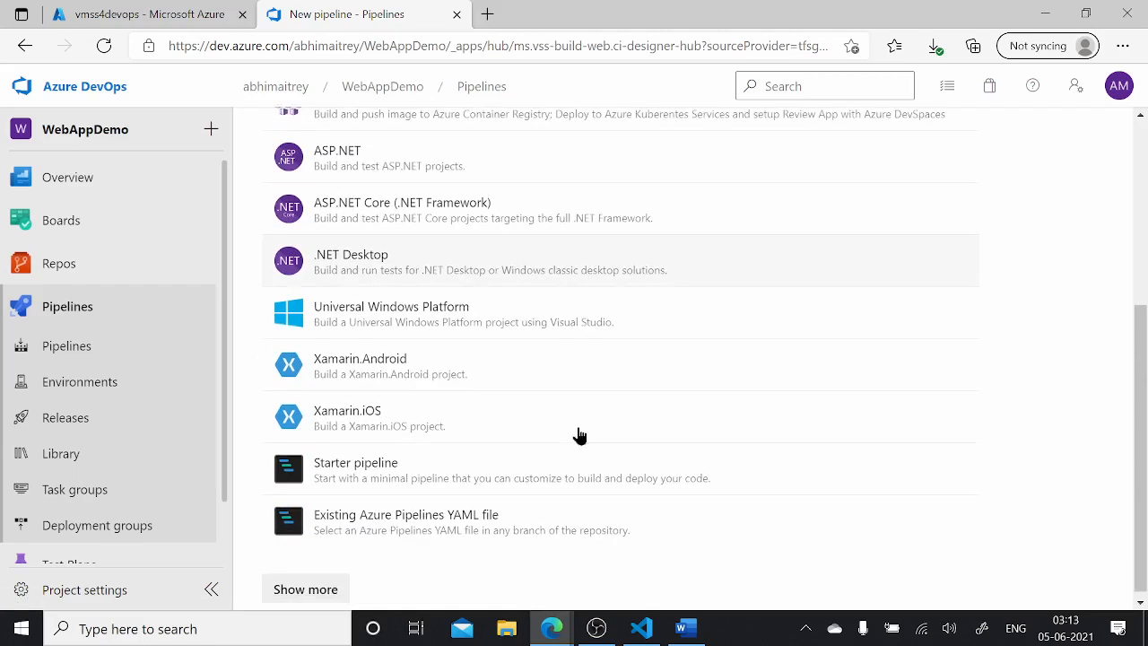
left_click(353, 468)
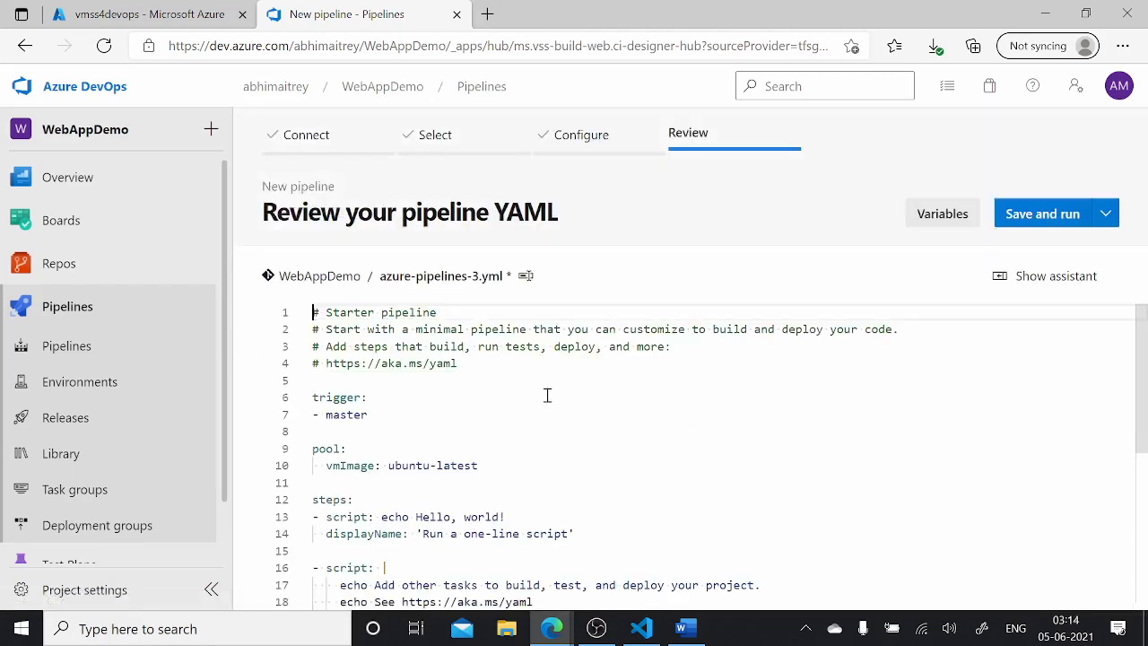
Replace the starter YAML with the copied pipeline that uses pool 'vmss-agents' and runs echo $HOSTNAME in FirstJob, SecondJob, ThirdJob and ForthJob.
scroll(571, 420, "down", 3)
scroll(569, 418, "up", 3)
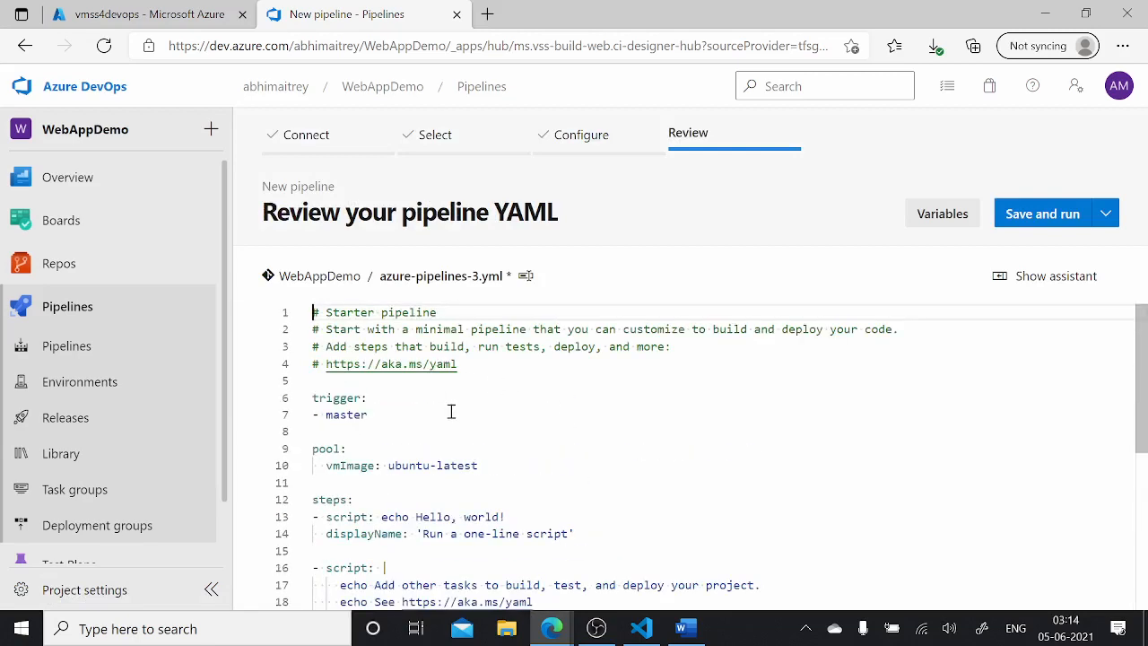
scroll(482, 408, "down", 2)
scroll(496, 411, "up", 2)
key("ctrl+a")
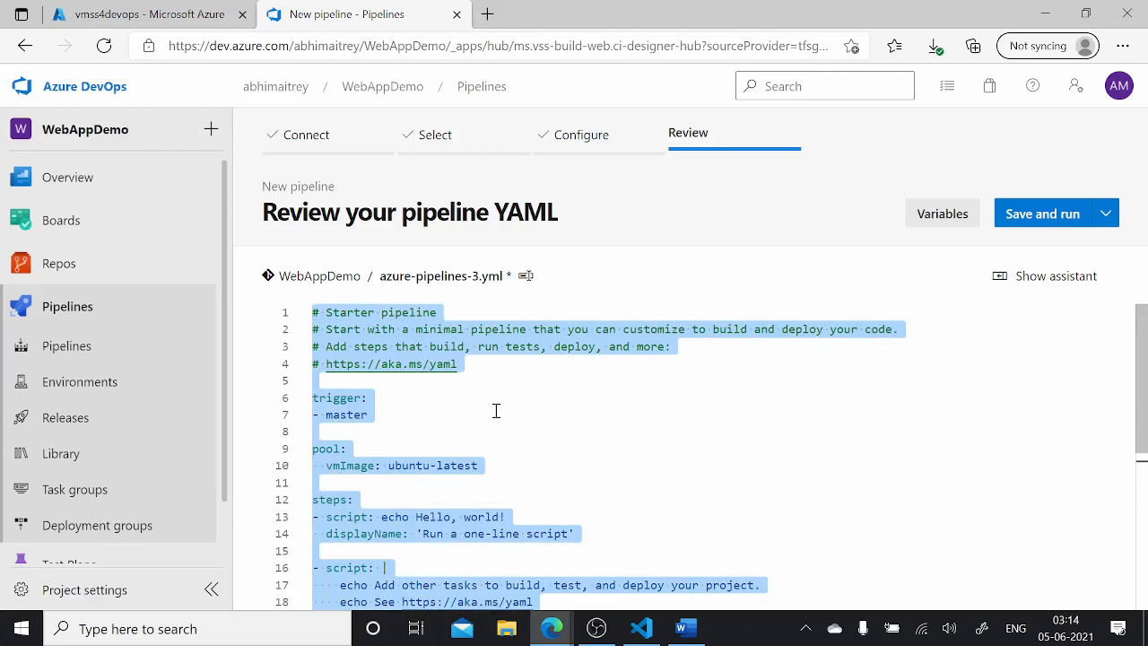
key("Delete")
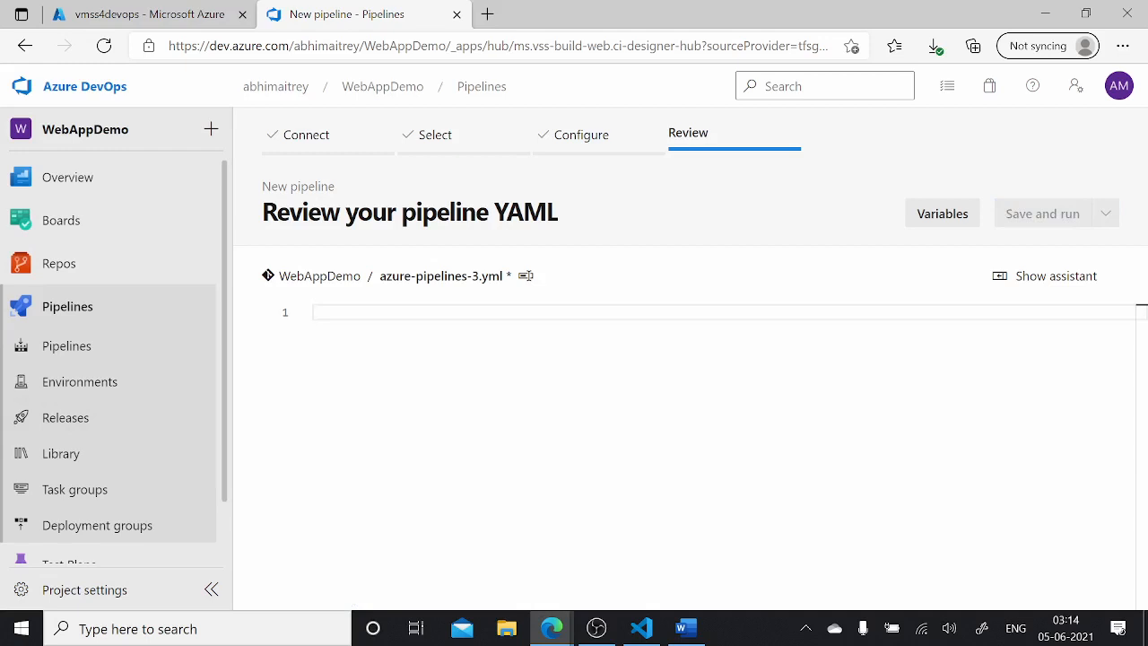
key("alt+Tab")
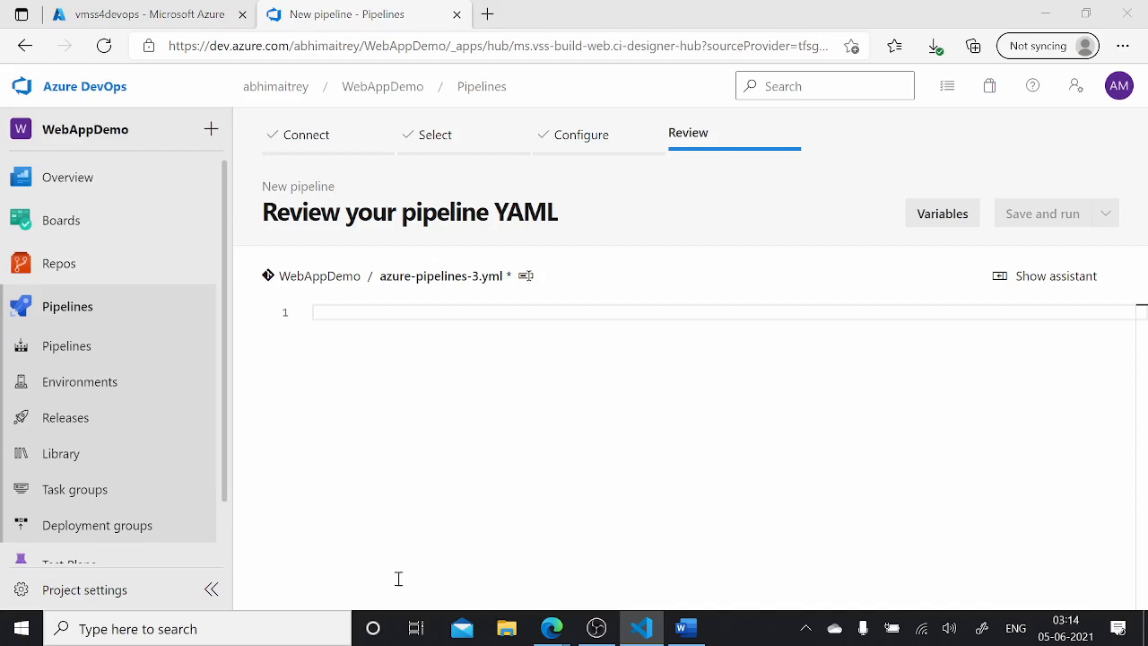
left_click(397, 344)
key("ctrl+v")
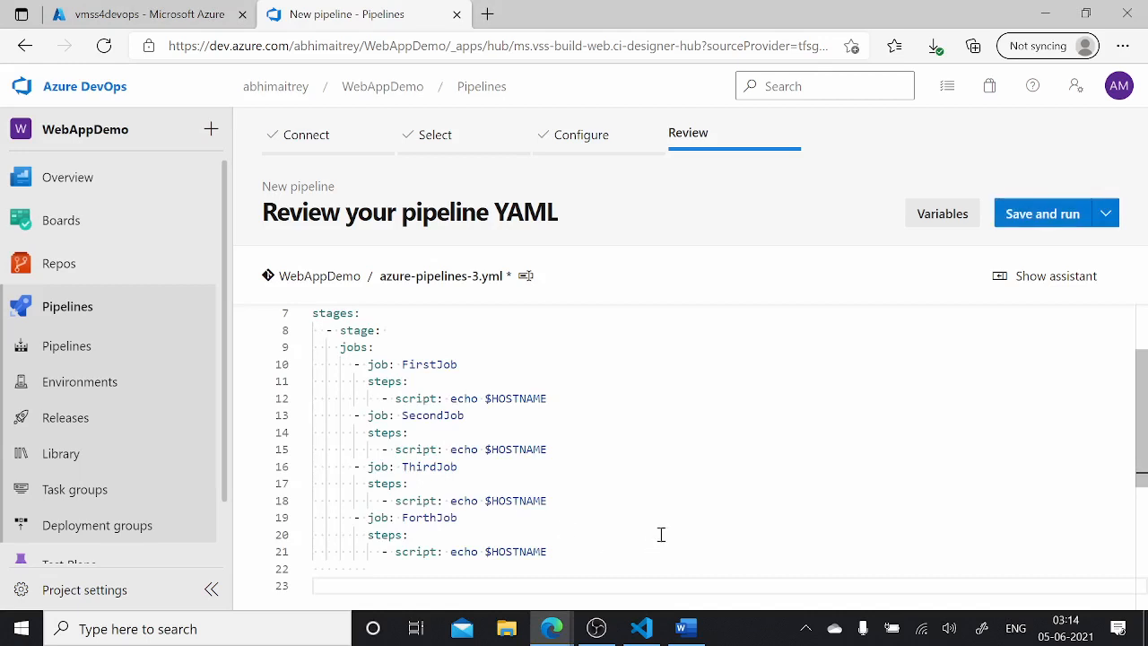
left_click(651, 494)
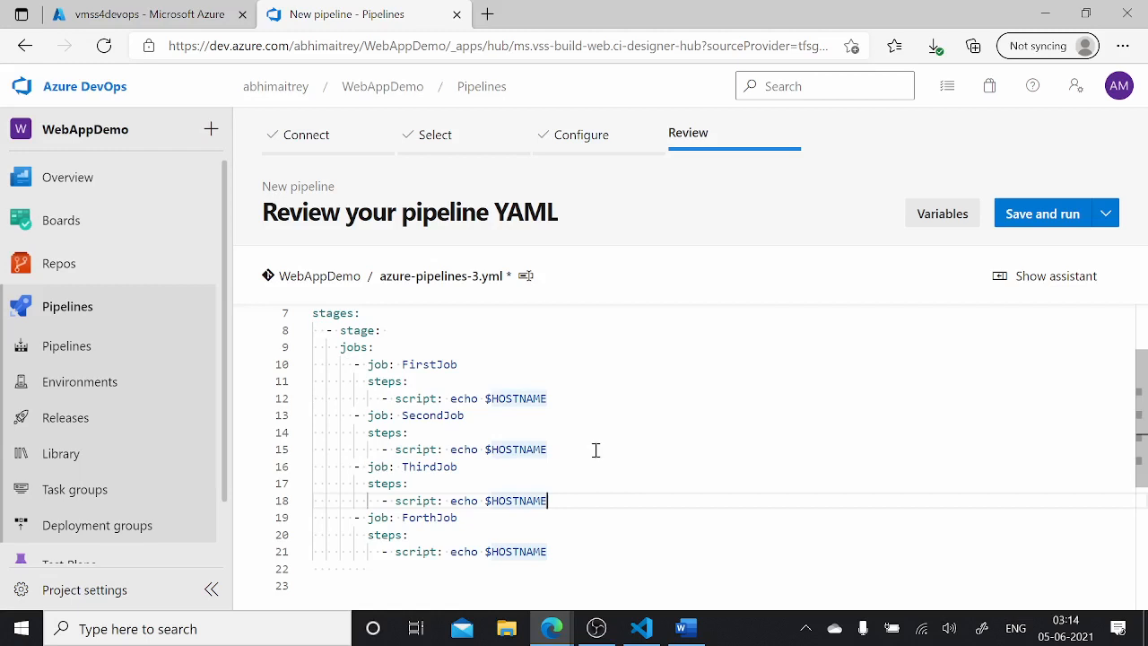
scroll(591, 448, "up", 2)
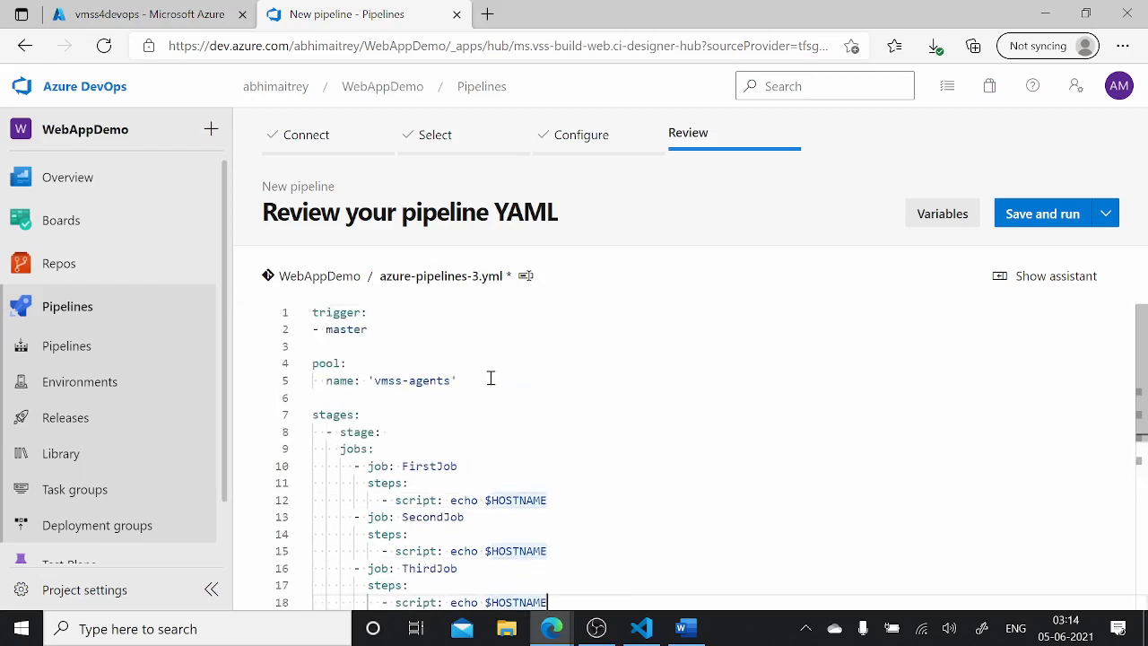
left_click(352, 365)
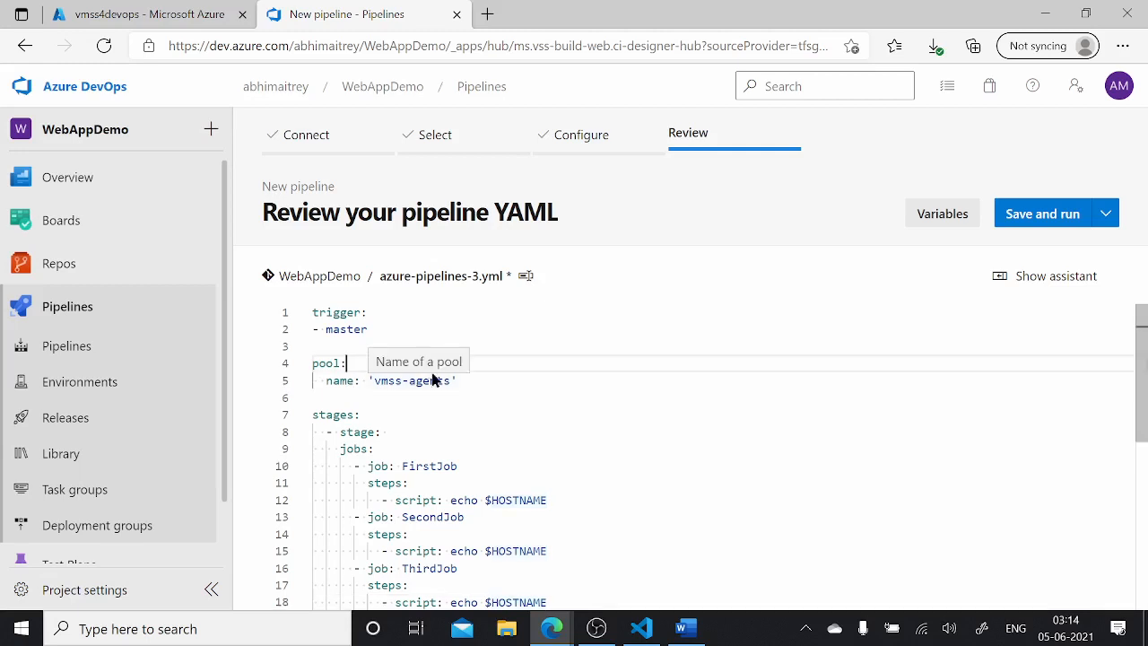
key("Return")
type("ima")
key("Return")
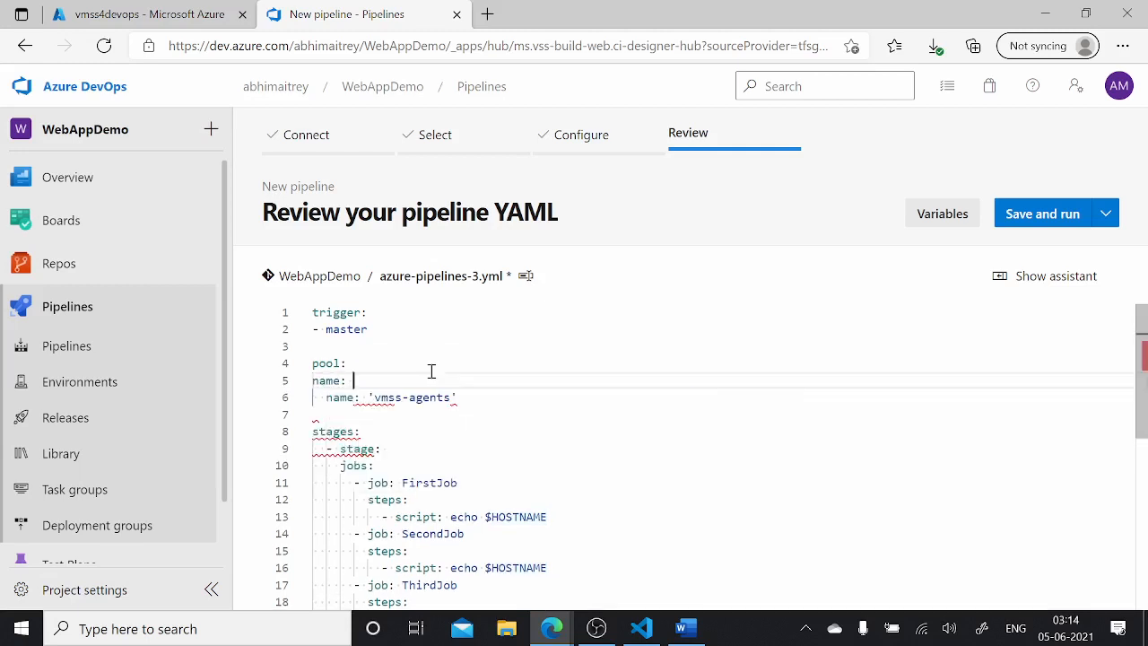
key("BackSpace")
key("BackSpace")
key("BackSpace")
key("BackSpace")
key("BackSpace")
key("BackSpace")
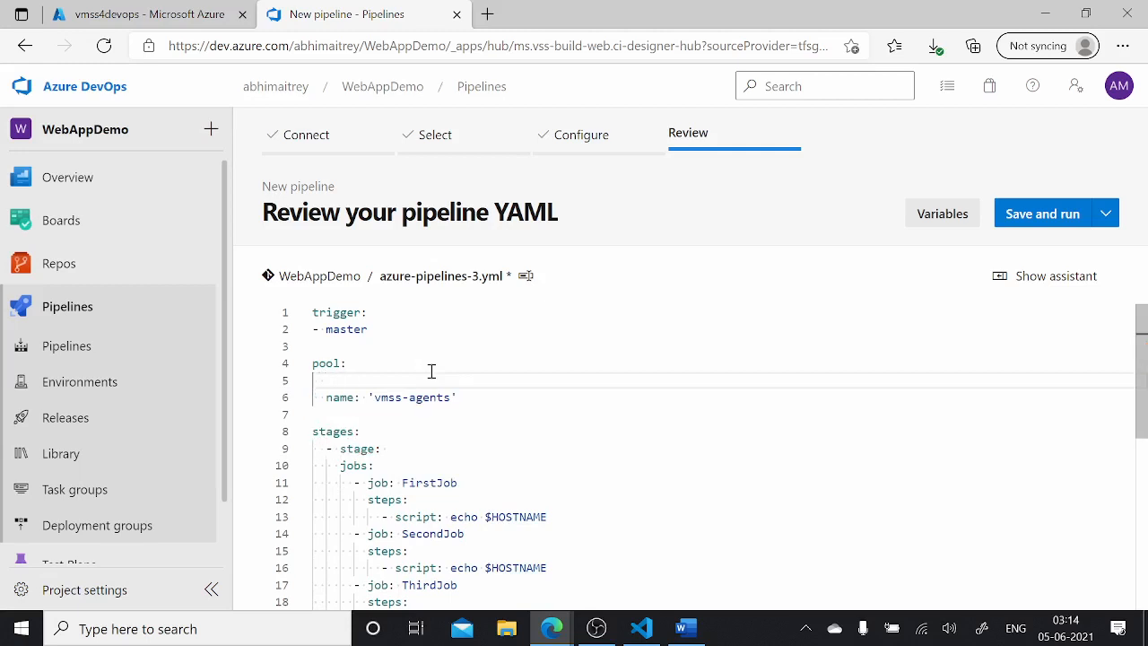
type("-")
key("BackSpace")
type("im")
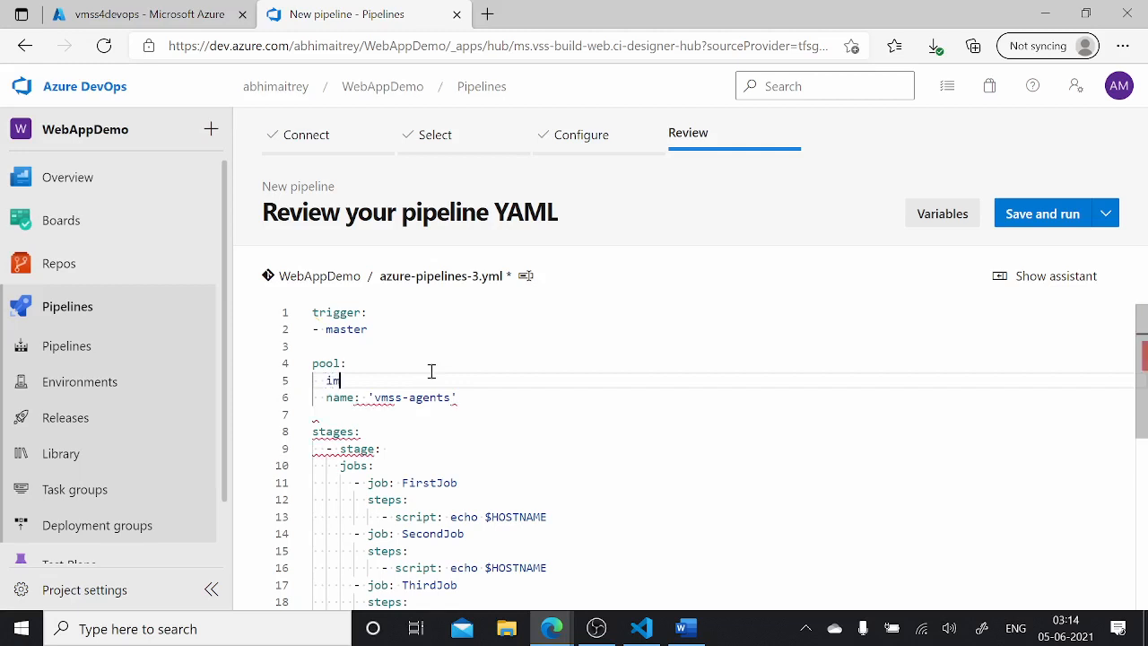
key("BackSpace")
key("BackSpace")
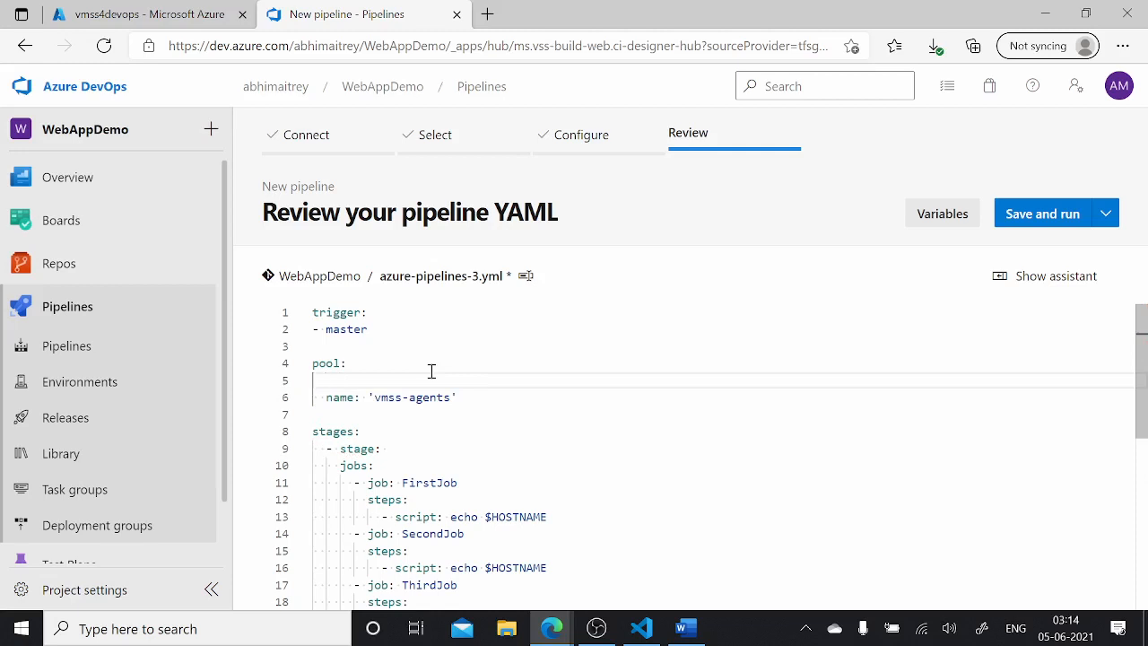
key("BackSpace")
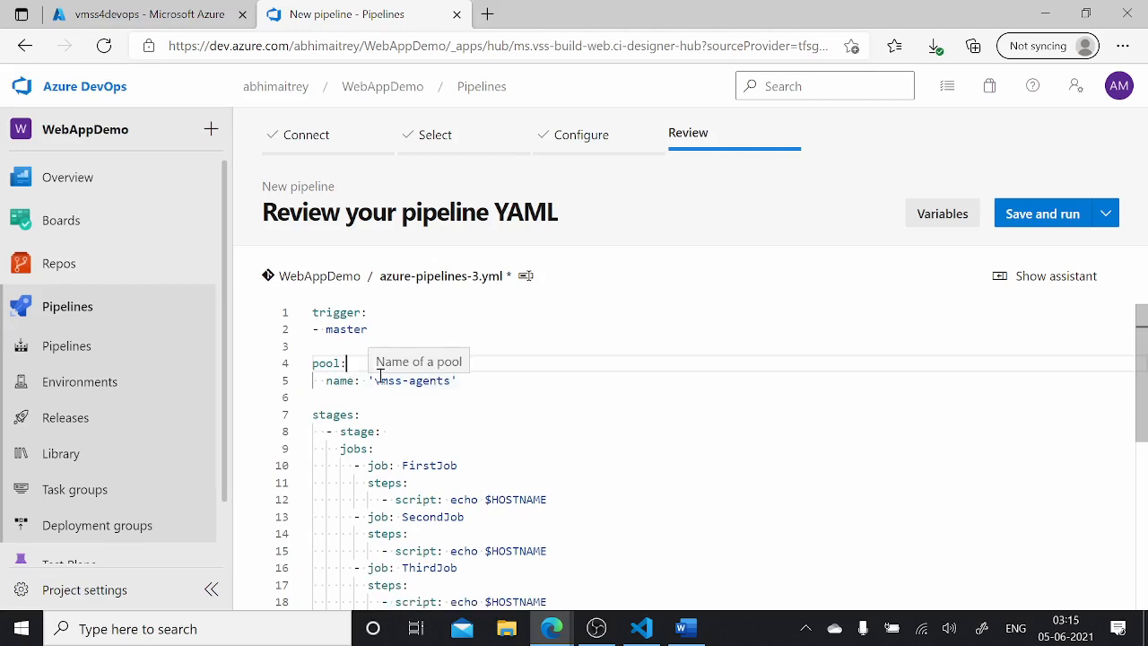
key("Return")
key("Return")
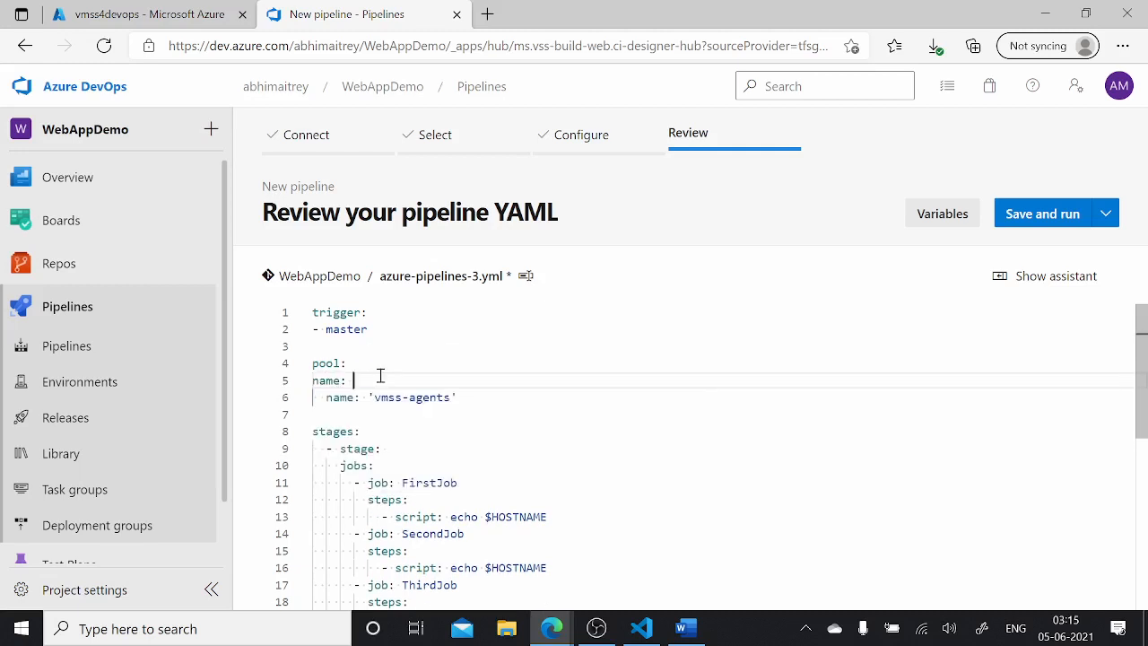
key("BackSpace")
key("BackSpace")
key("BackSpace")
key("BackSpace")
key("BackSpace")
key("BackSpace")
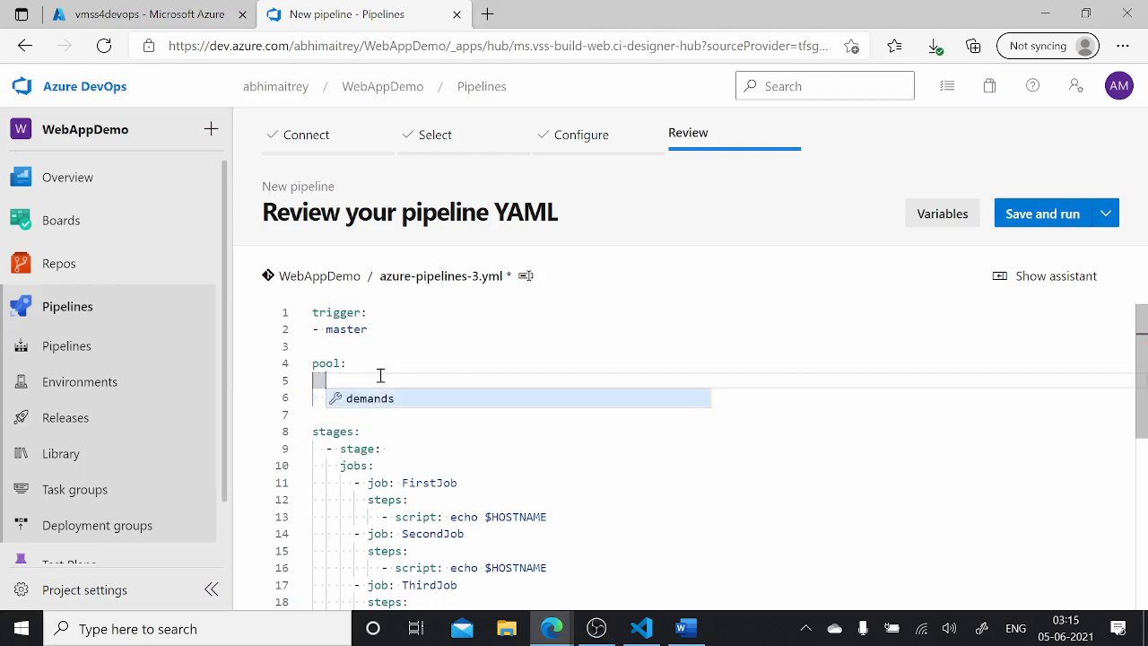
type("- ima")
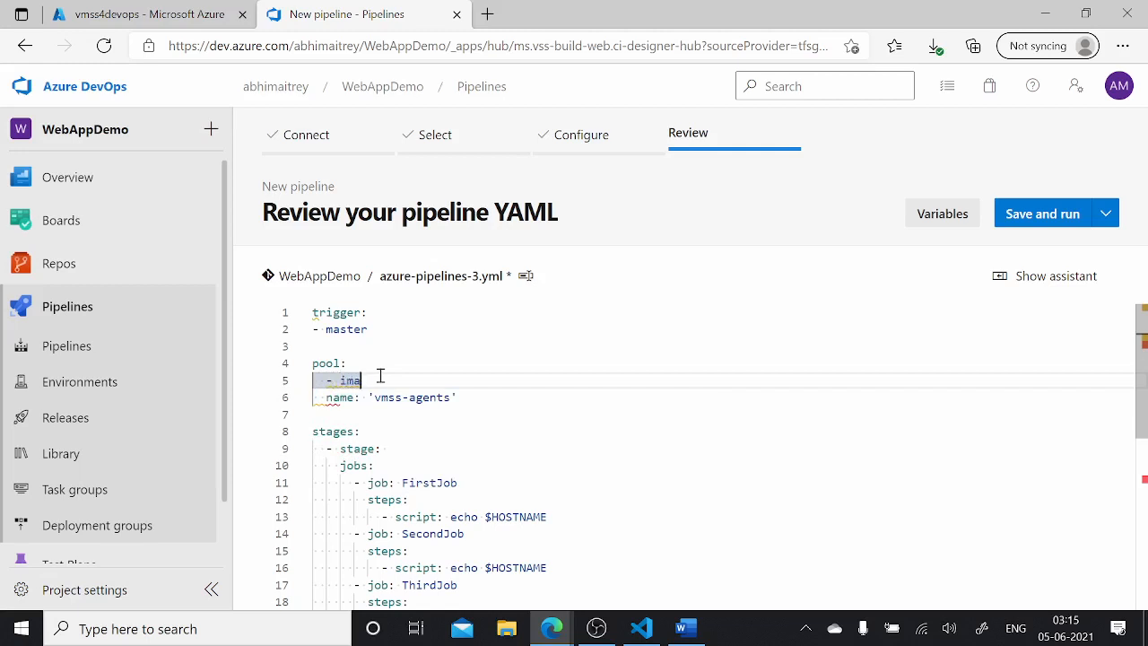
type("ge:")
key("BackSpace")
key("BackSpace")
key("BackSpace")
key("BackSpace")
key("BackSpace")
key("BackSpace")
key("BackSpace")
key("BackSpace")
key("BackSpace")
key("BackSpace")
key("BackSpace")
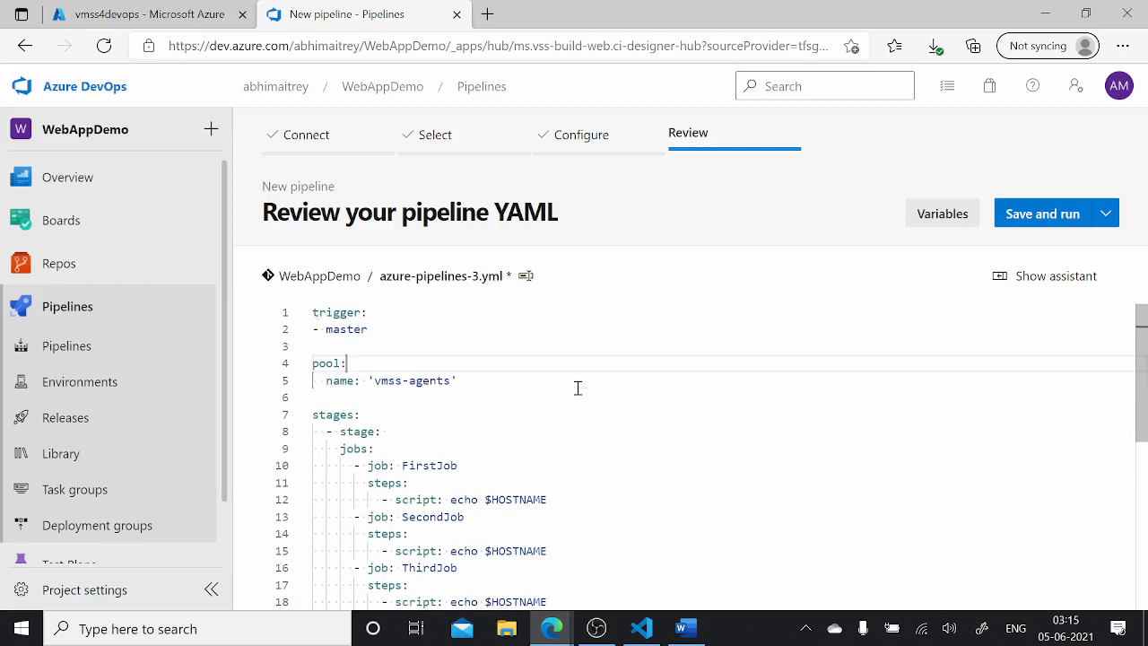
Set the pool name in the pipeline YAML to 'vmsspooldevops'.
left_click(344, 380)
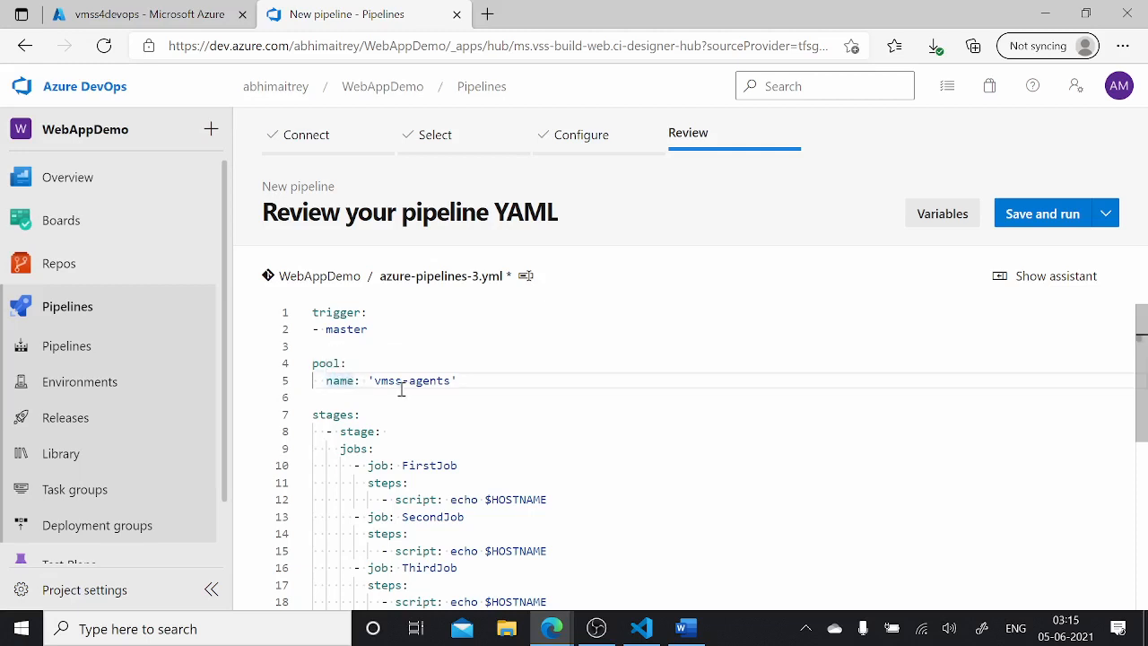
left_click_drag(374, 382, 450, 384)
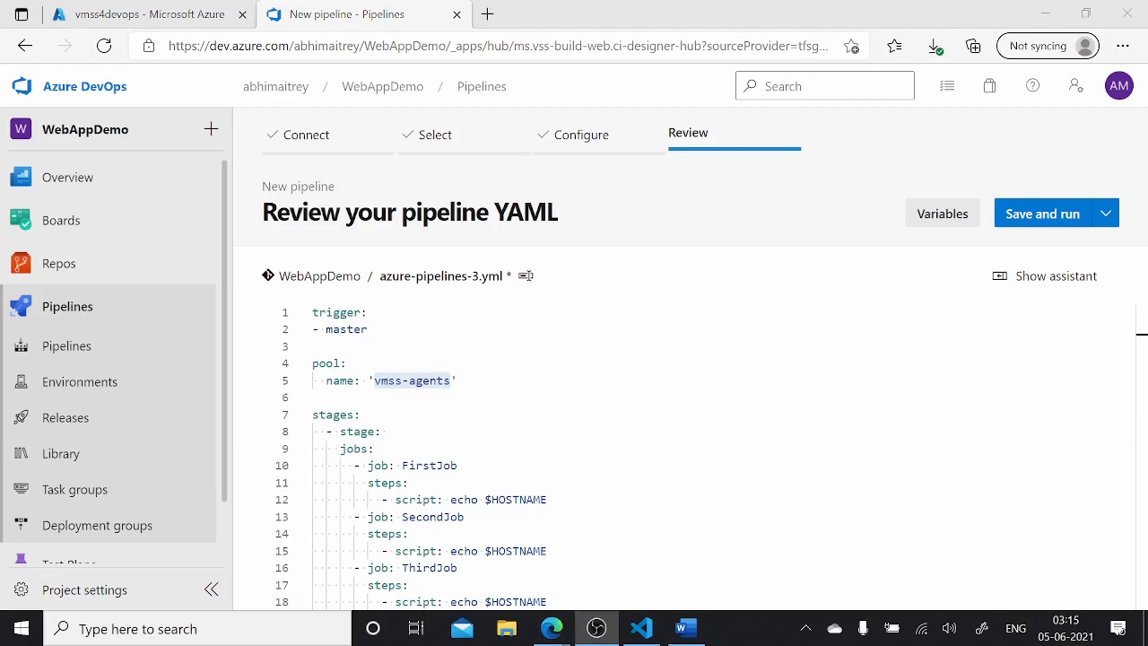
type("vmsspooldevops")
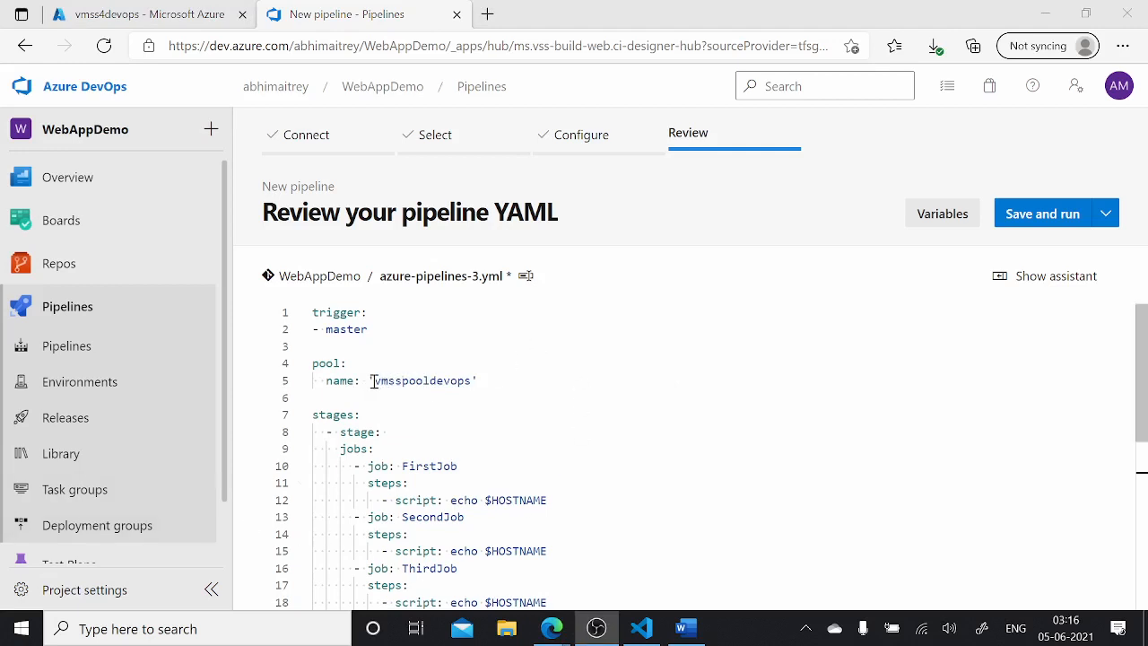
left_click_drag(374, 380, 470, 380)
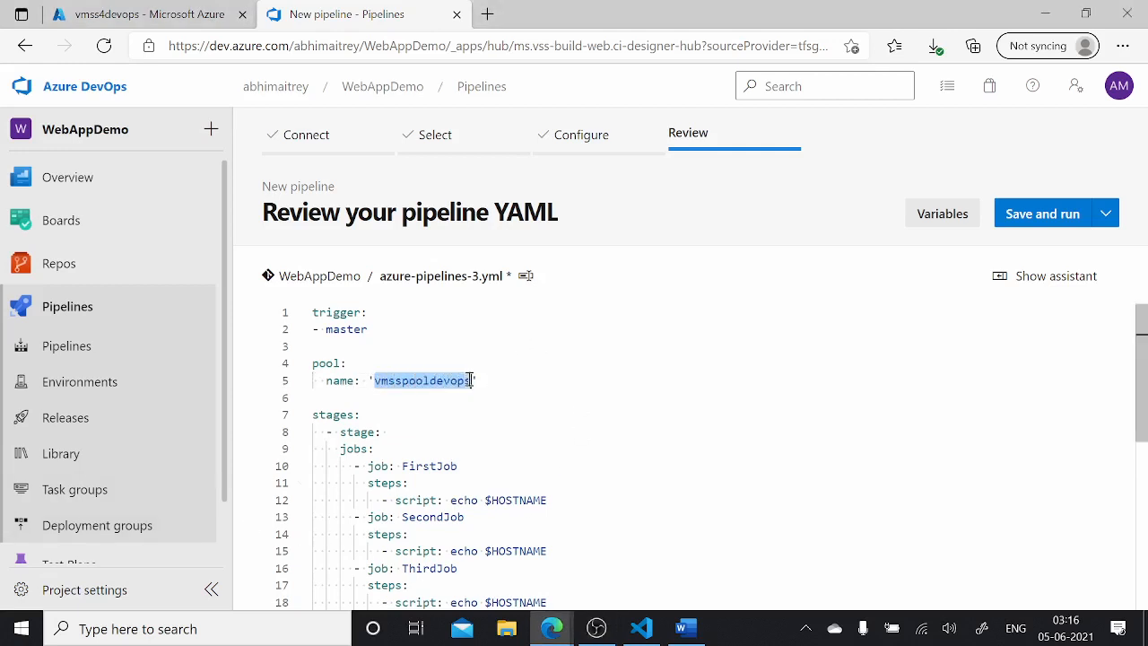
left_click(517, 400)
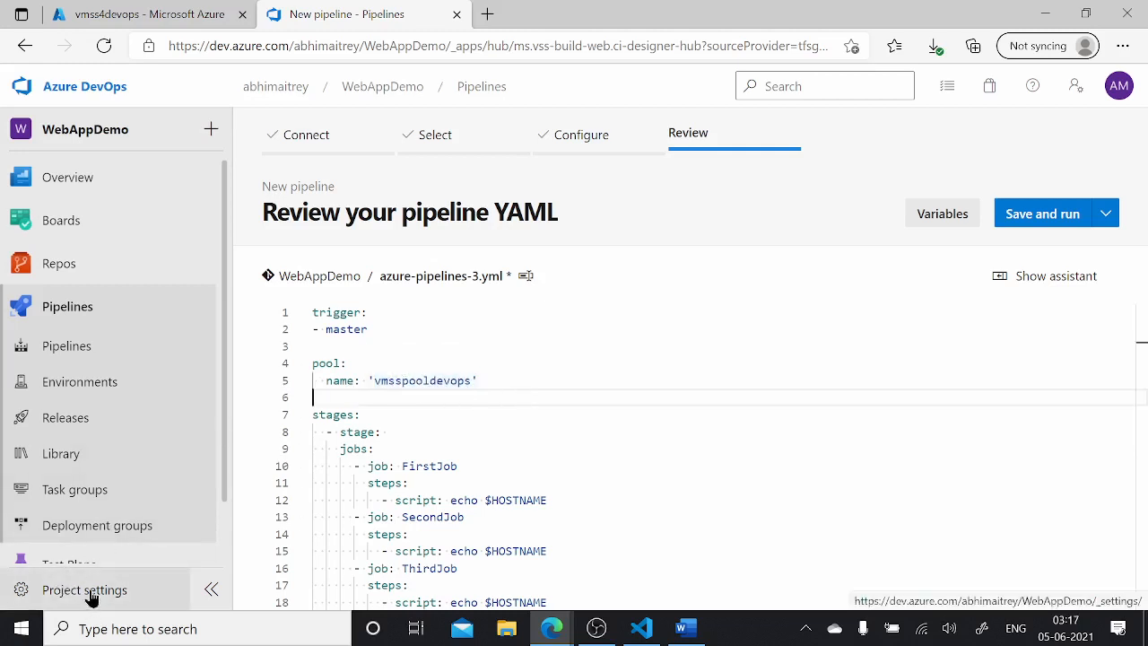
Review the YAML jobs, then save and run the pipeline, committing directly to the master branch with the message "Set up CI with Azure Pipelines".
scroll(534, 391, "down", 1)
scroll(533, 390, "down", 1)
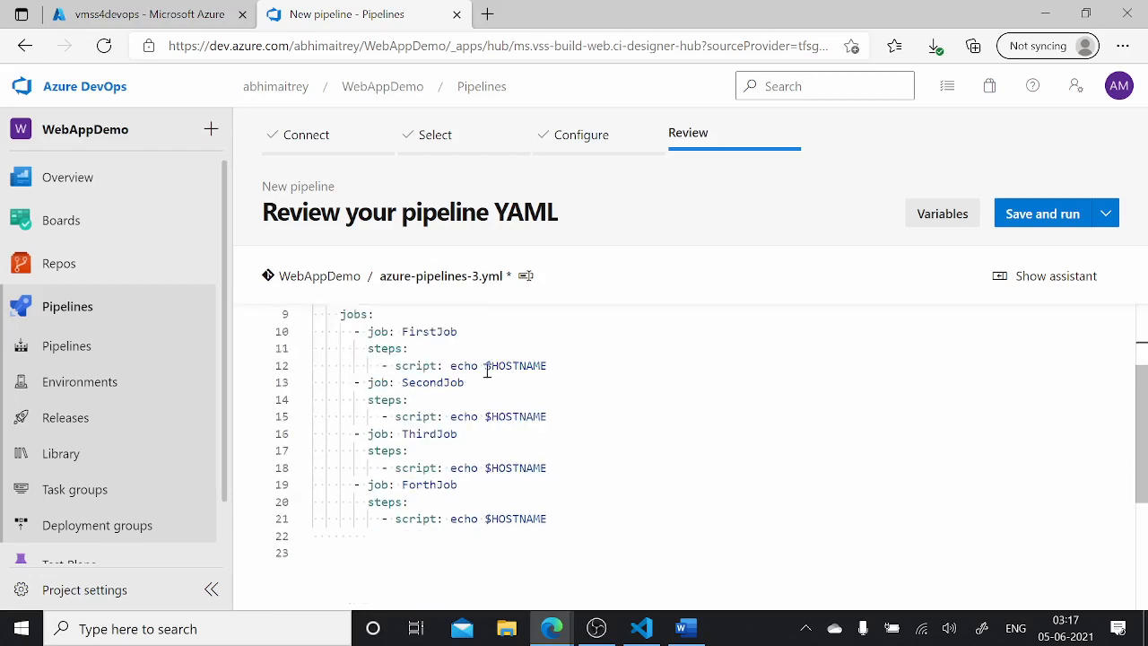
scroll(502, 377, "up", 1)
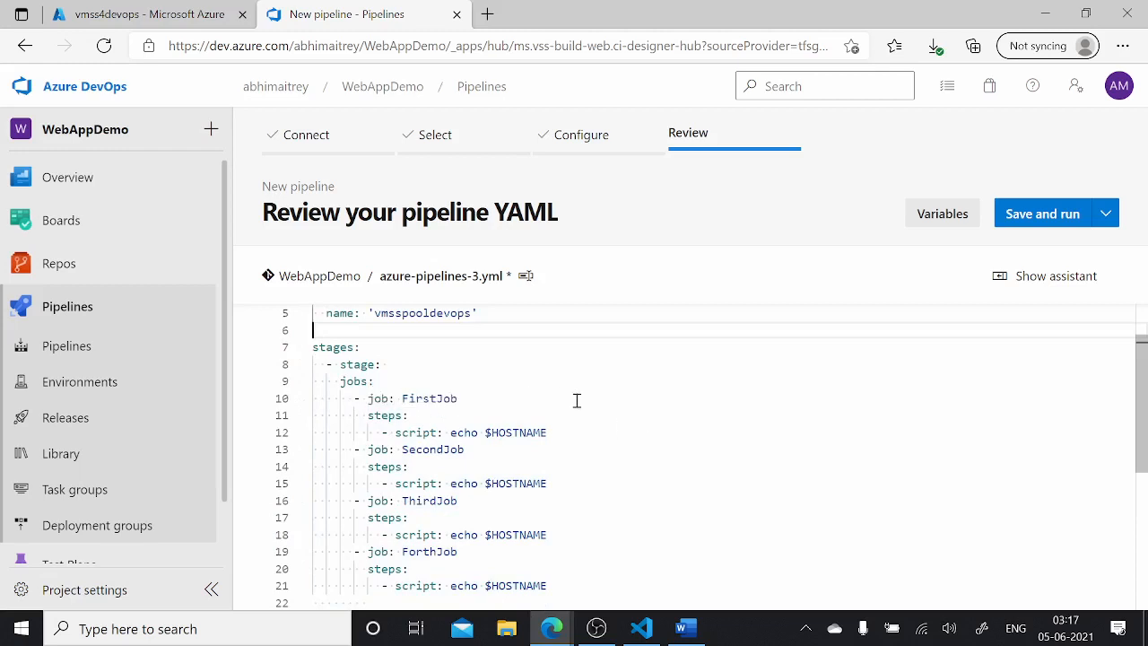
scroll(577, 400, "down", 2)
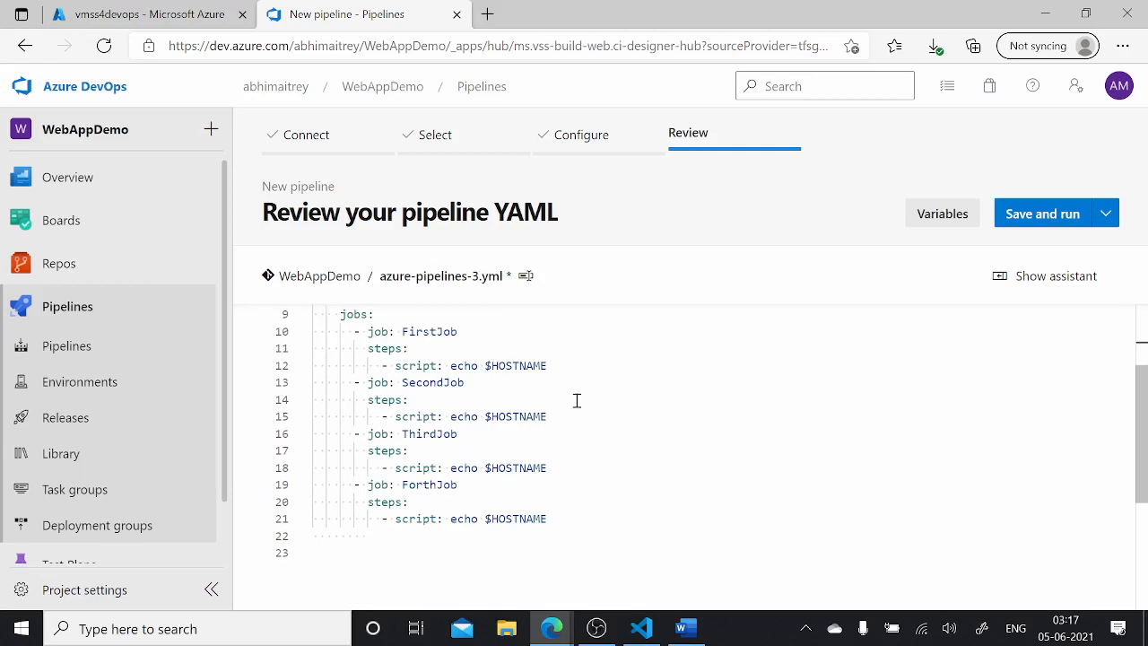
left_click(603, 393)
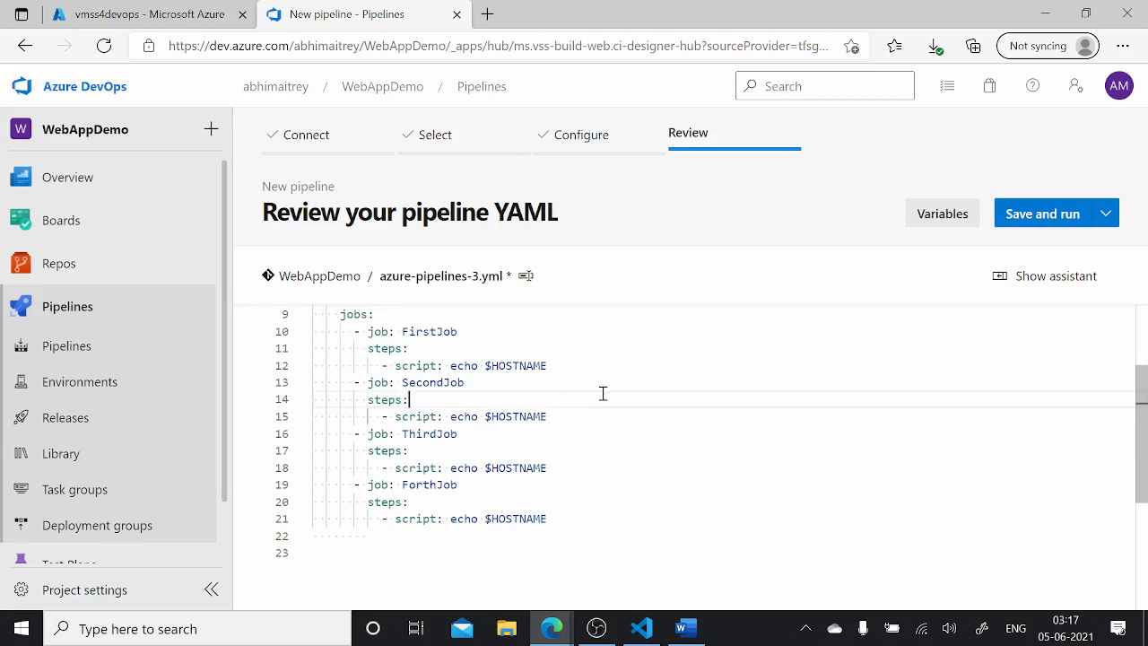
left_click(1055, 217)
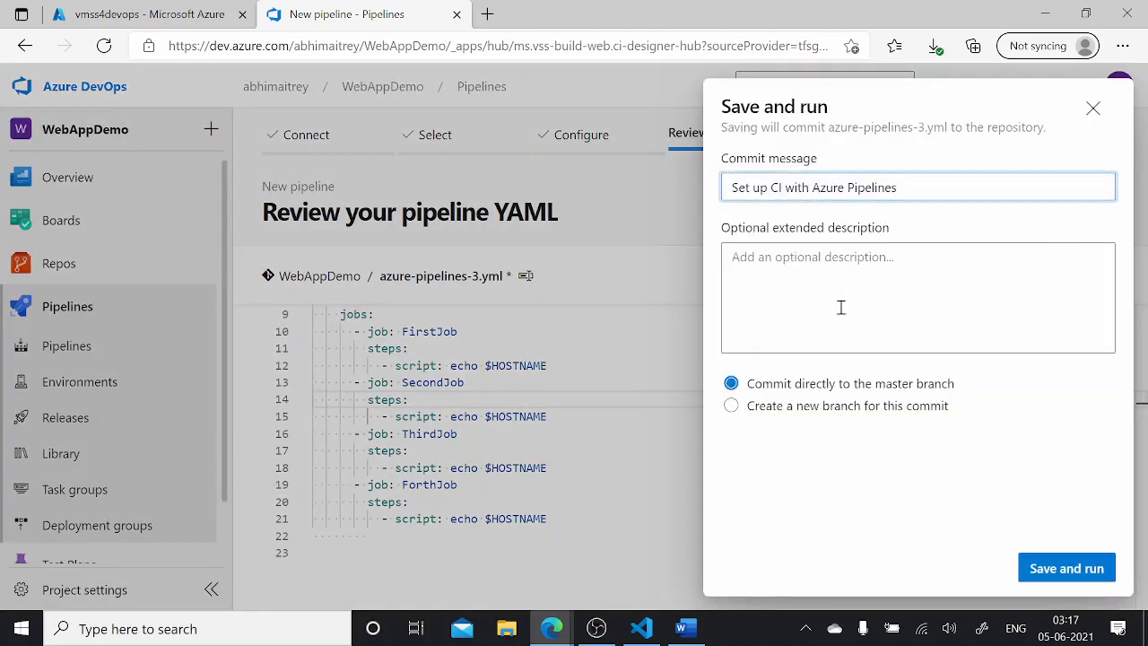
left_click(771, 279)
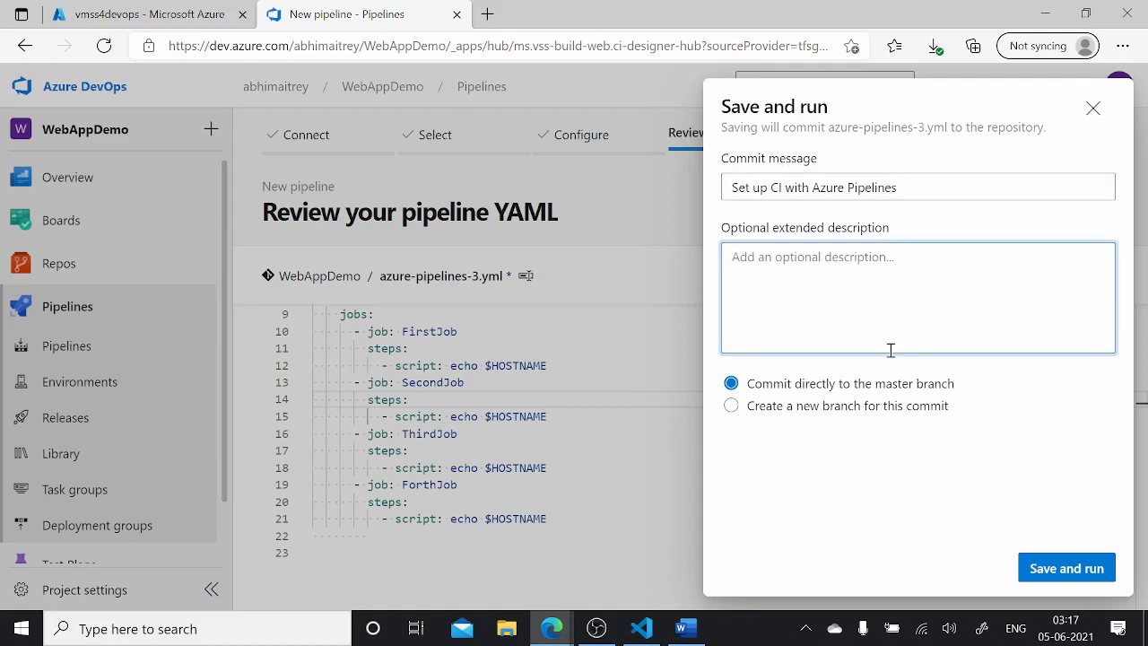
left_click(1069, 566)
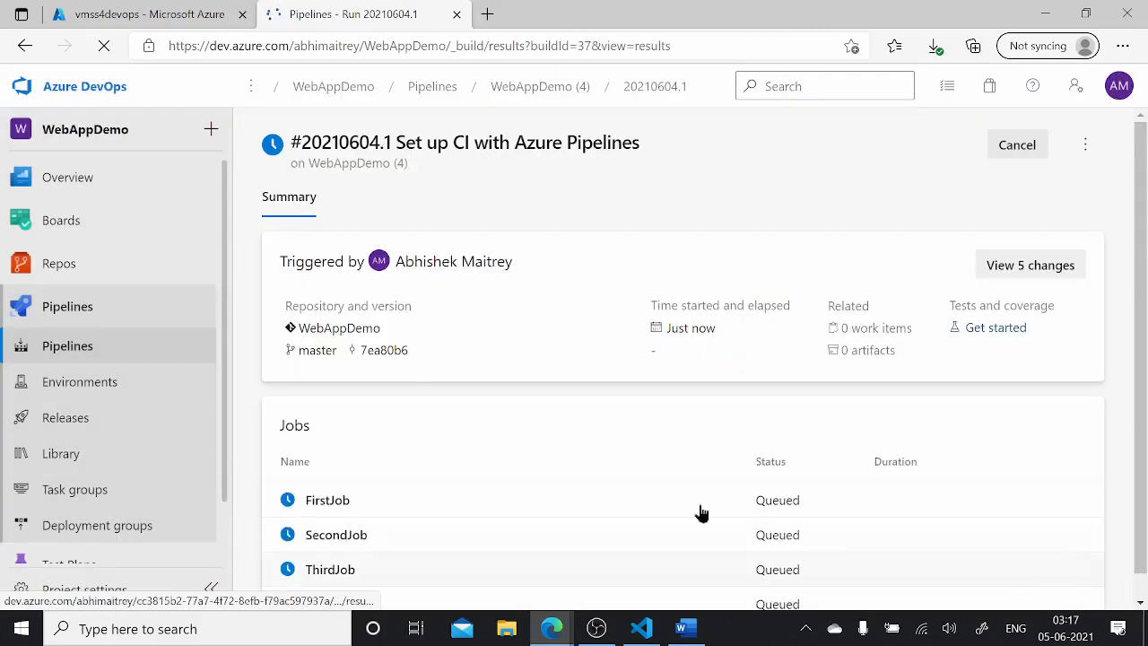
Examine the logs of FirstJob, SecondJob, ThirdJob and ForthJob in the pipeline run.
scroll(524, 374, "down", 1)
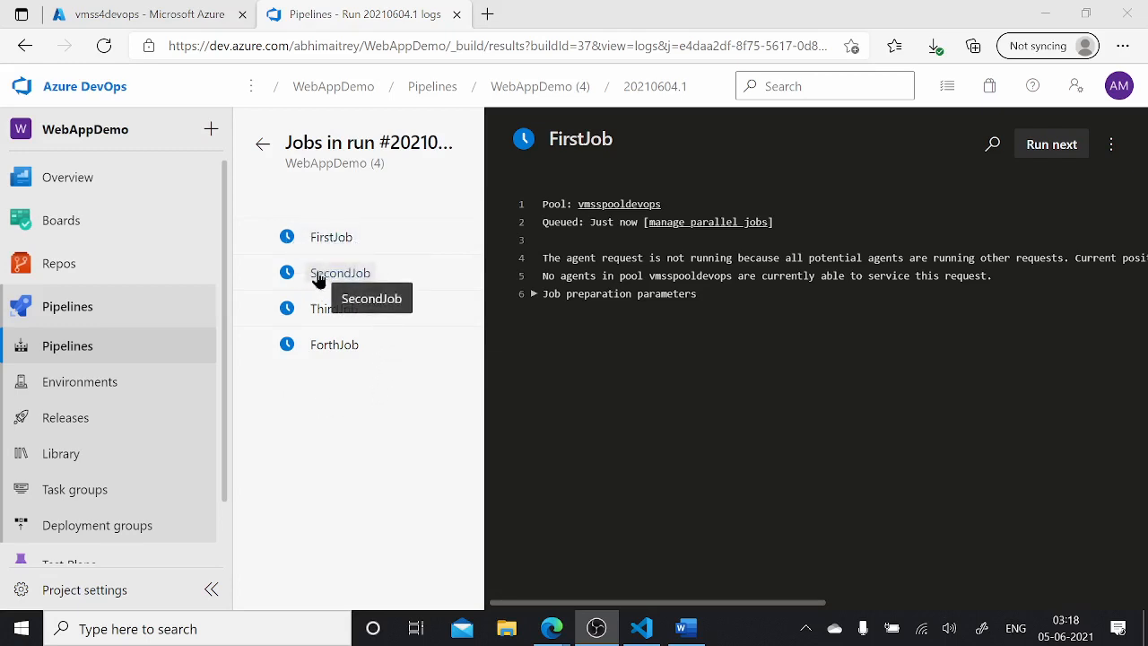
left_click(334, 237)
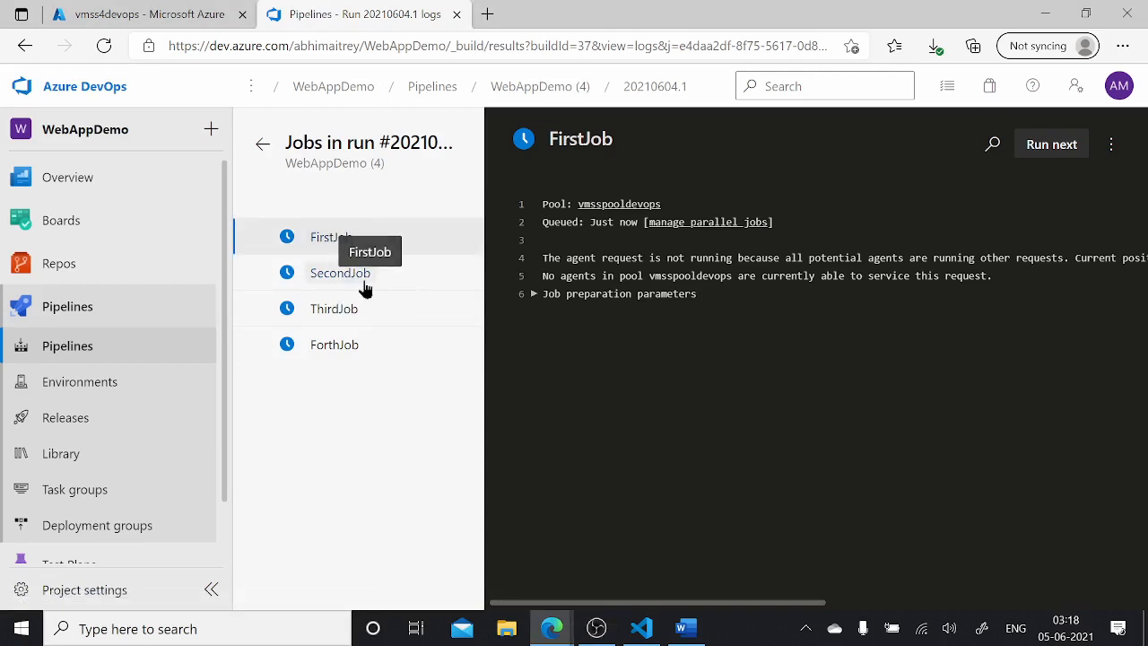
left_click(361, 274)
left_click(330, 310)
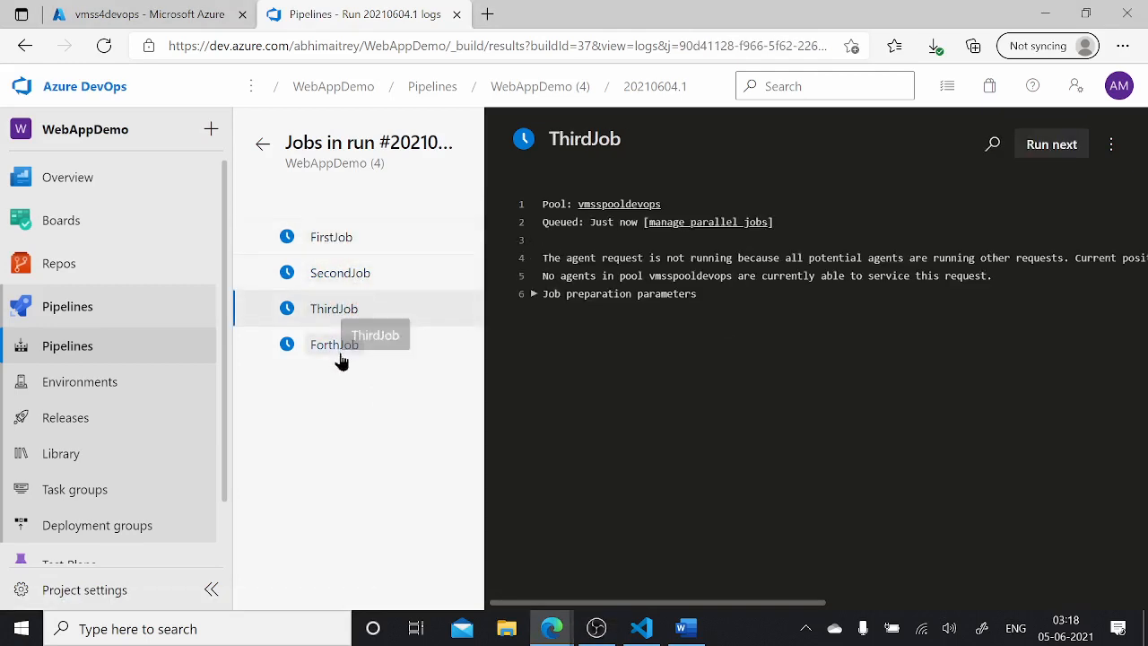
left_click(343, 357)
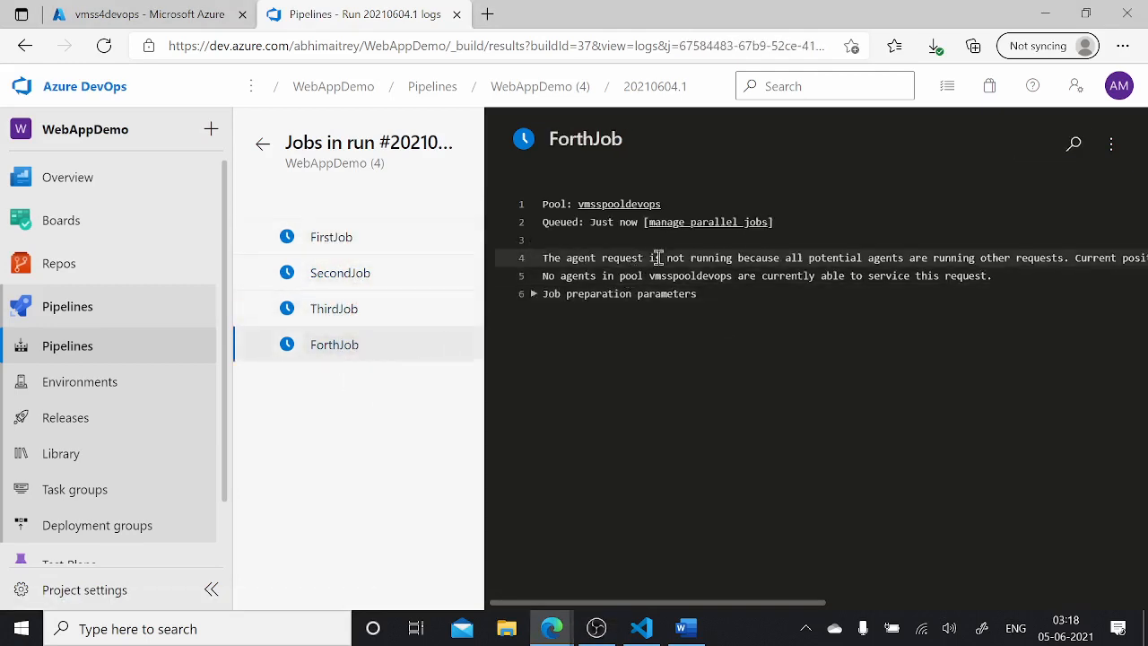
left_click(339, 240)
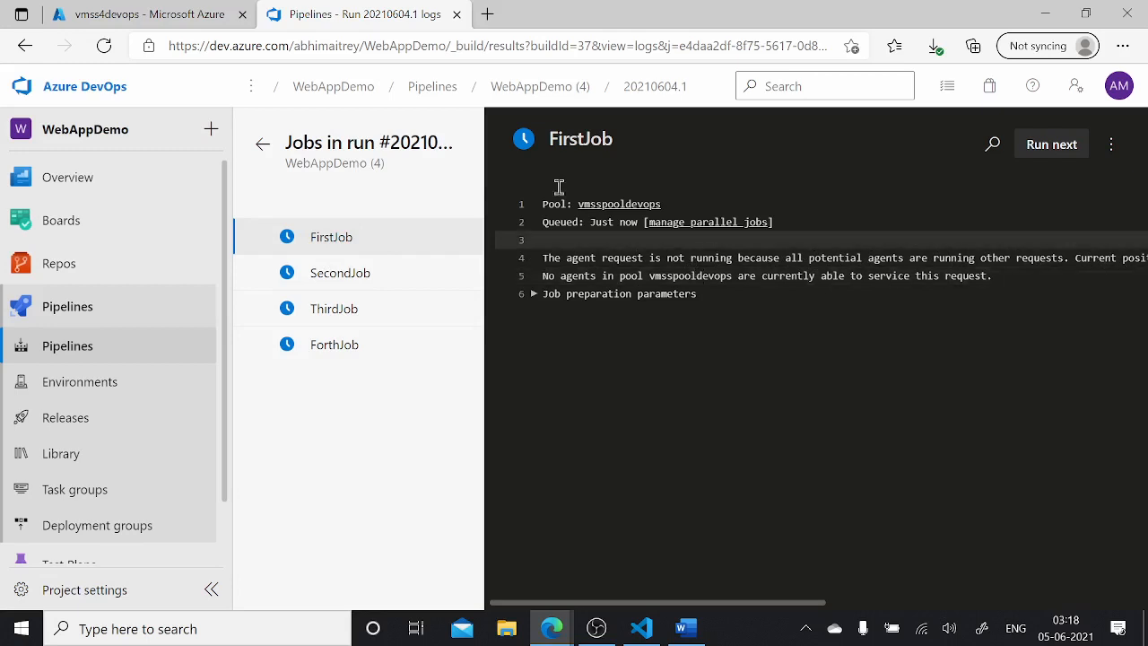
Refresh the vmss4devops instance list in the Azure portal and check the SecondJob, ThirdJob and ForthJob logs in the Azure DevOps run.
left_click(173, 12)
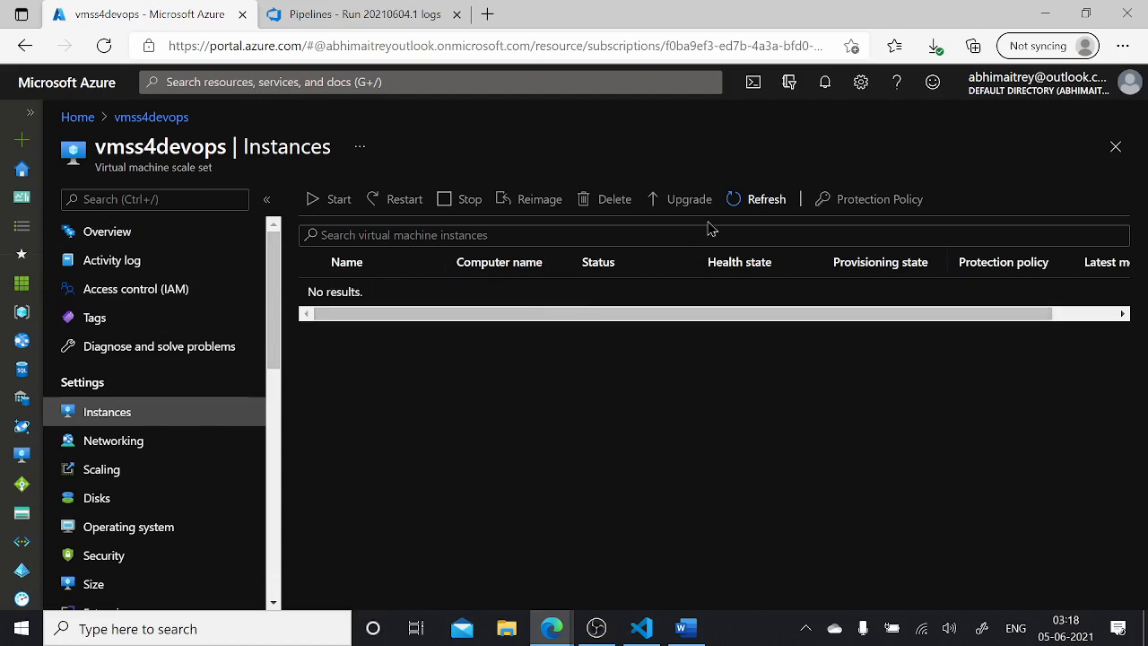
left_click(763, 205)
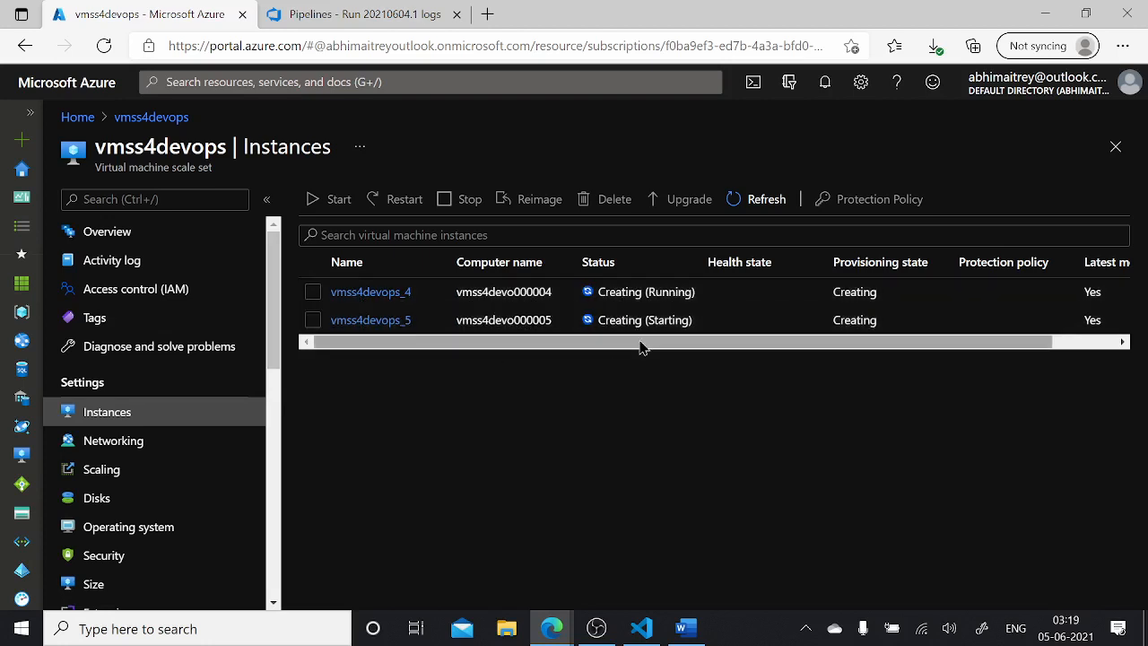
left_click(359, 15)
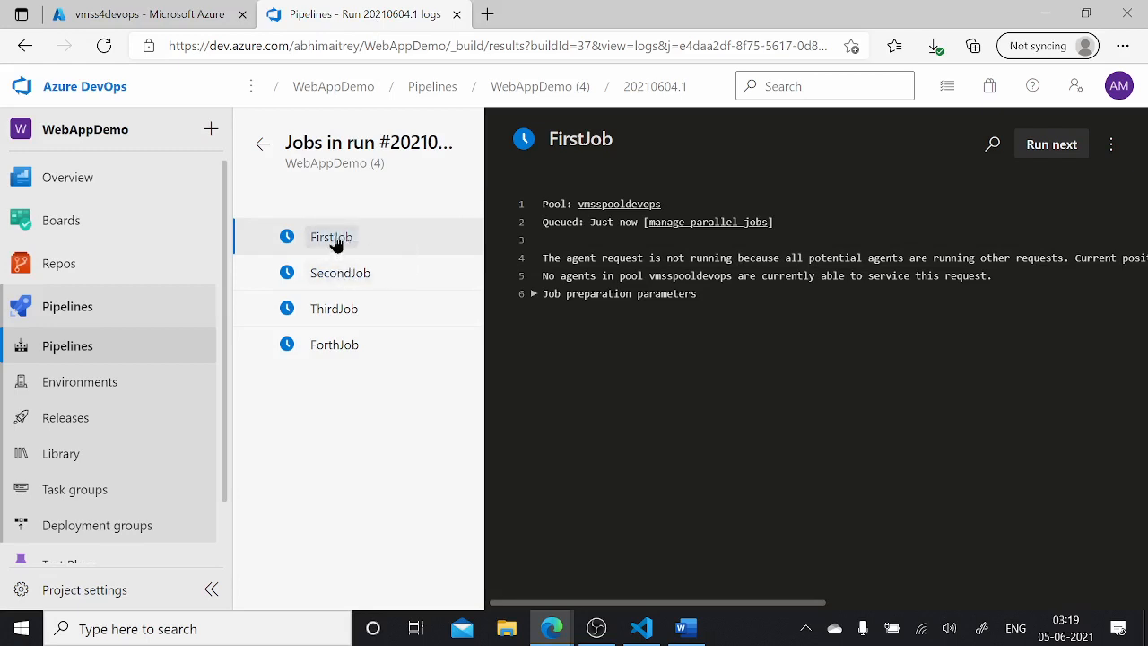
left_click(341, 276)
left_click(339, 311)
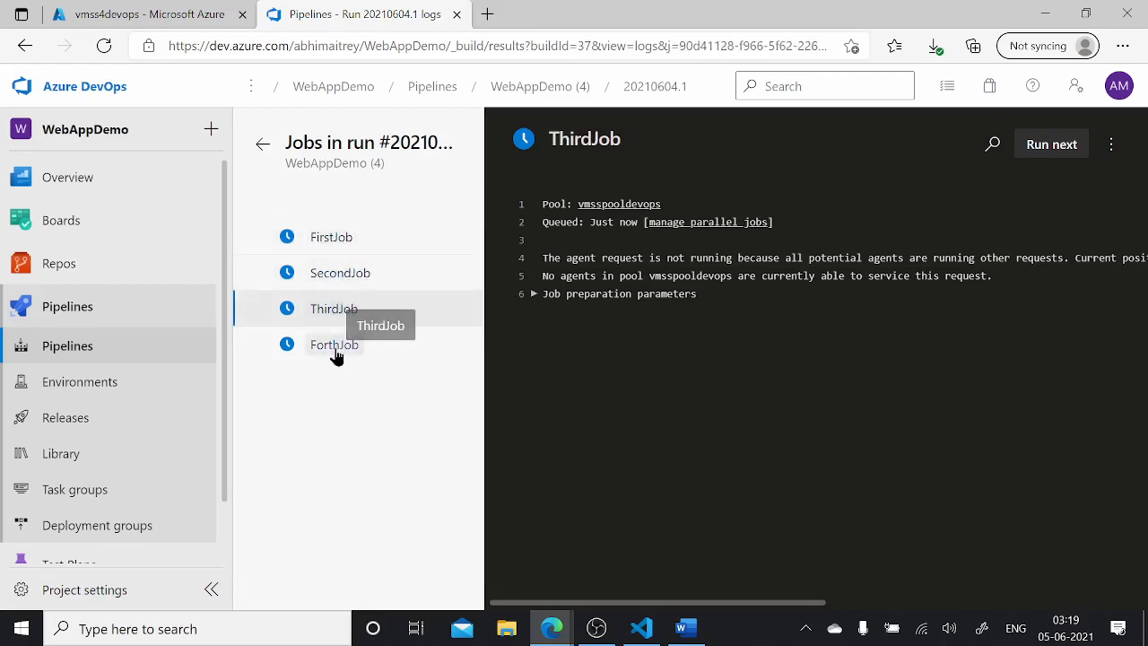
left_click(334, 350)
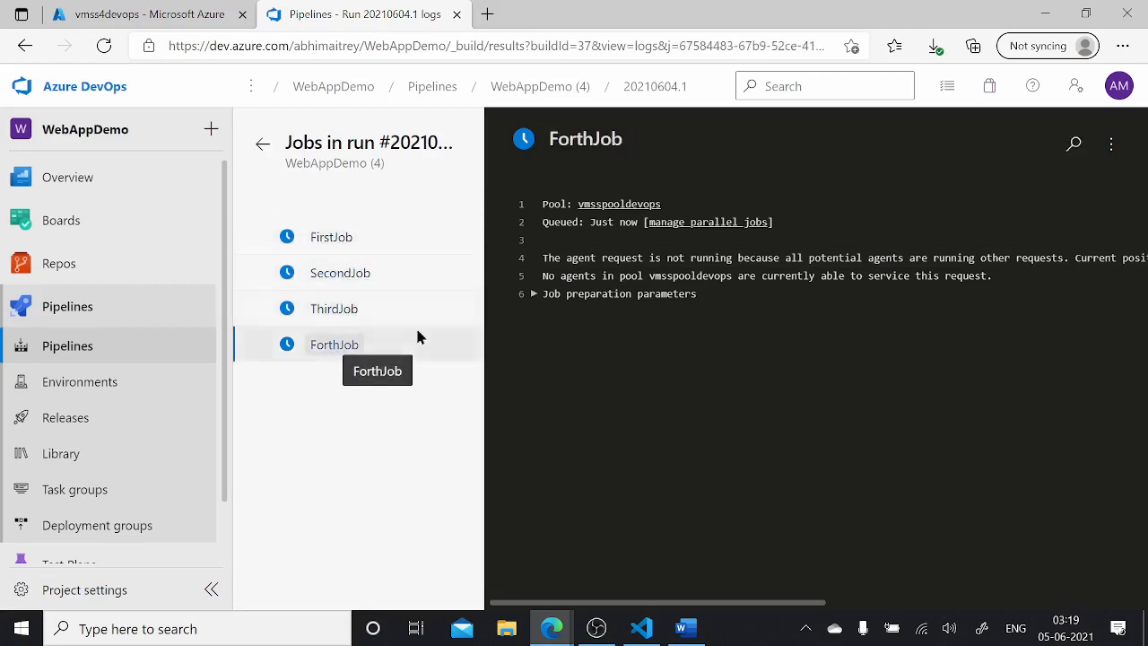
Revisit the vmss4devops instances in the Azure portal and recheck the logs of all four jobs in the Azure DevOps run.
left_click(174, 19)
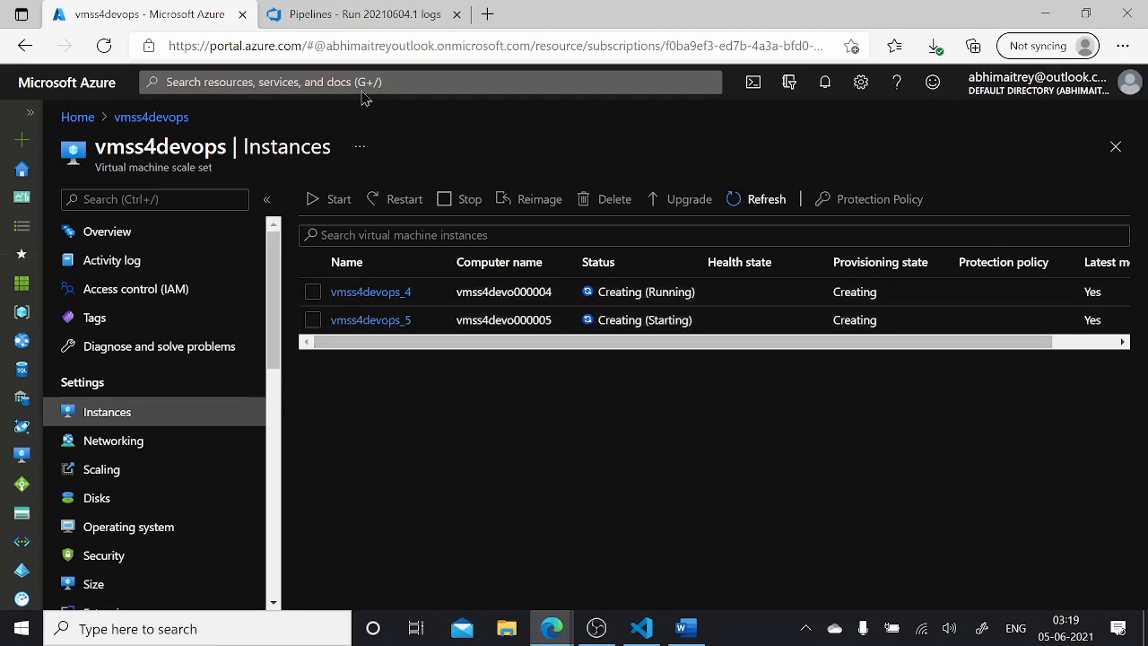
left_click(349, 18)
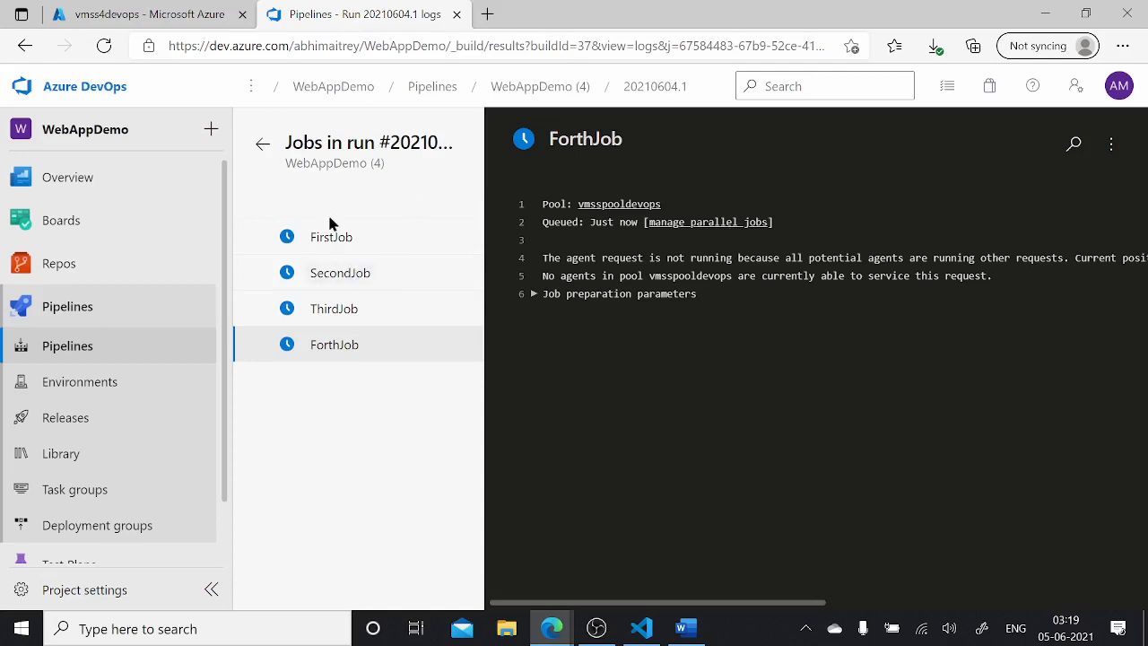
left_click(335, 237)
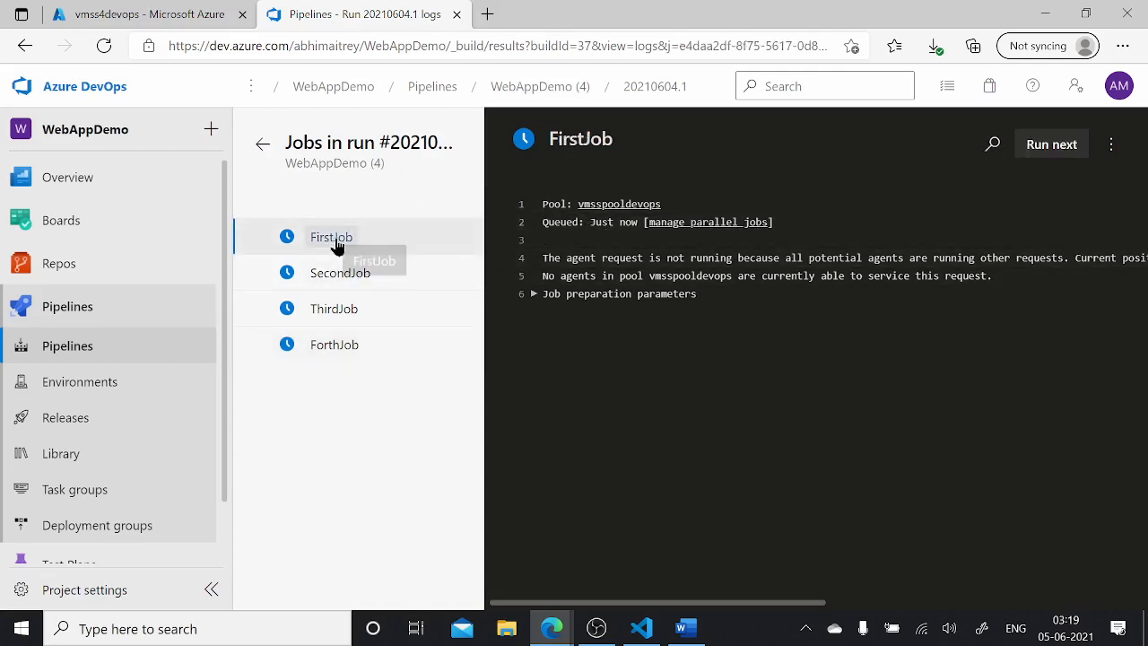
left_click(330, 275)
left_click(330, 309)
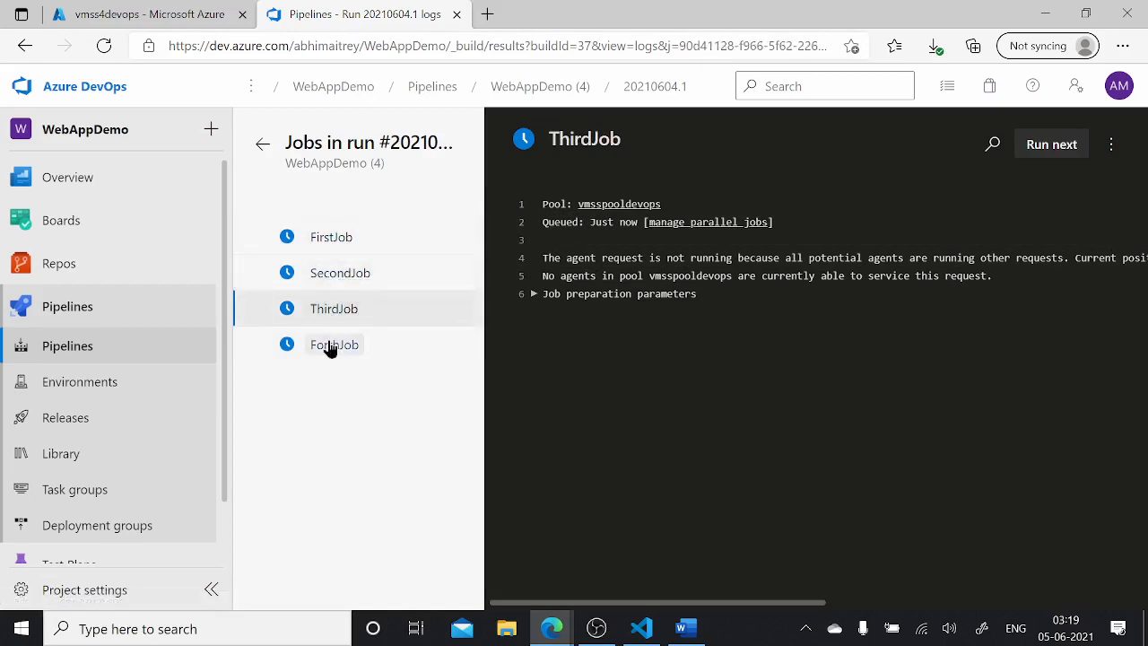
left_click(330, 346)
left_click(336, 240)
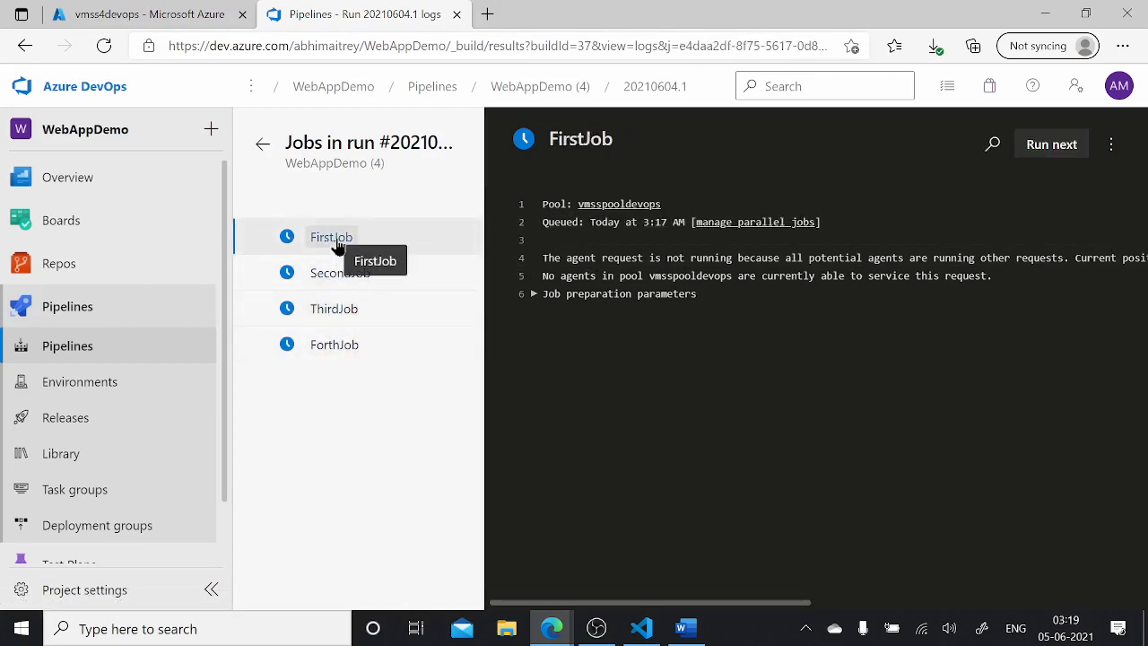
left_click(336, 263)
left_click(333, 311)
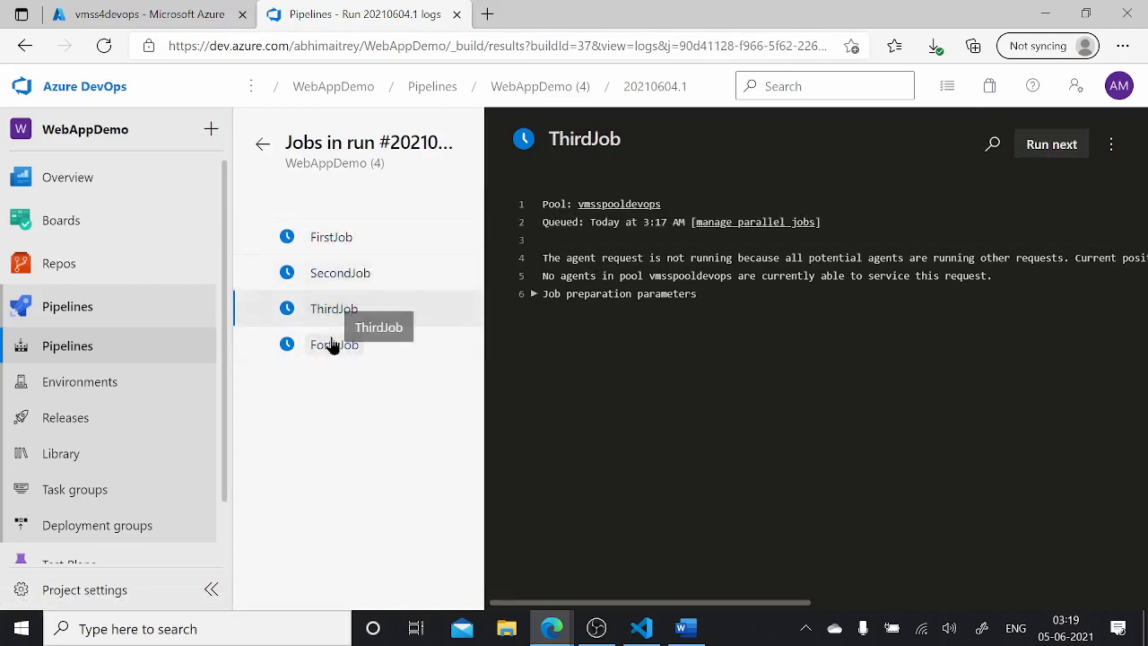
left_click(332, 346)
left_click(334, 238)
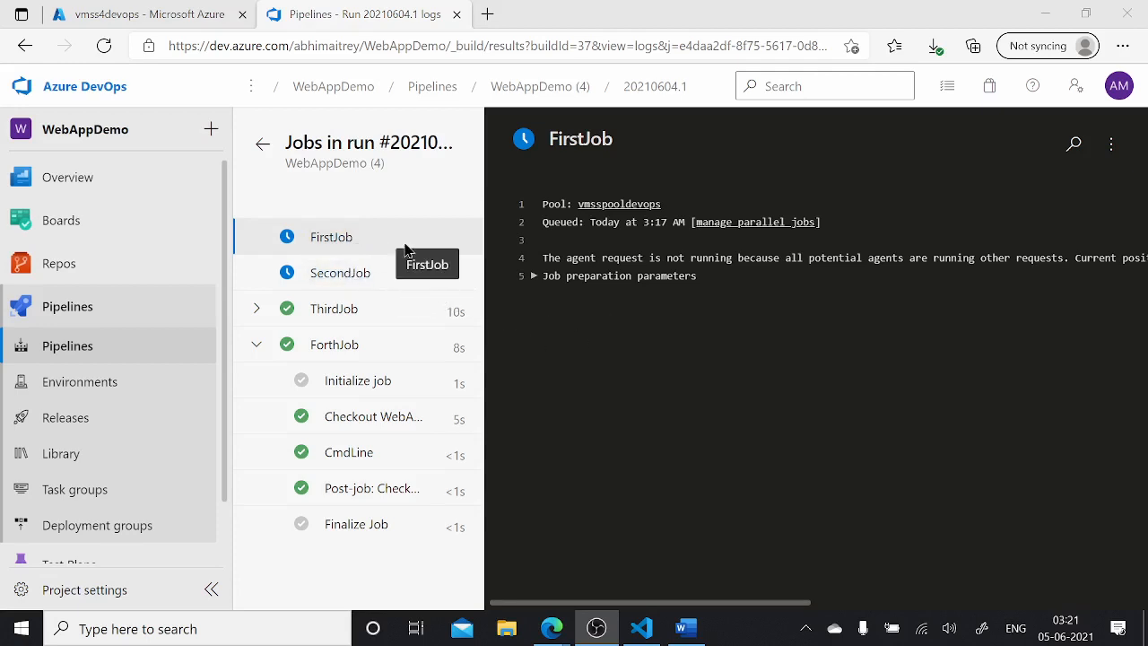
Examine which agents ran ThirdJob and ForthJob and compare them with the vmss4devops instances in the Azure portal.
left_click(323, 310)
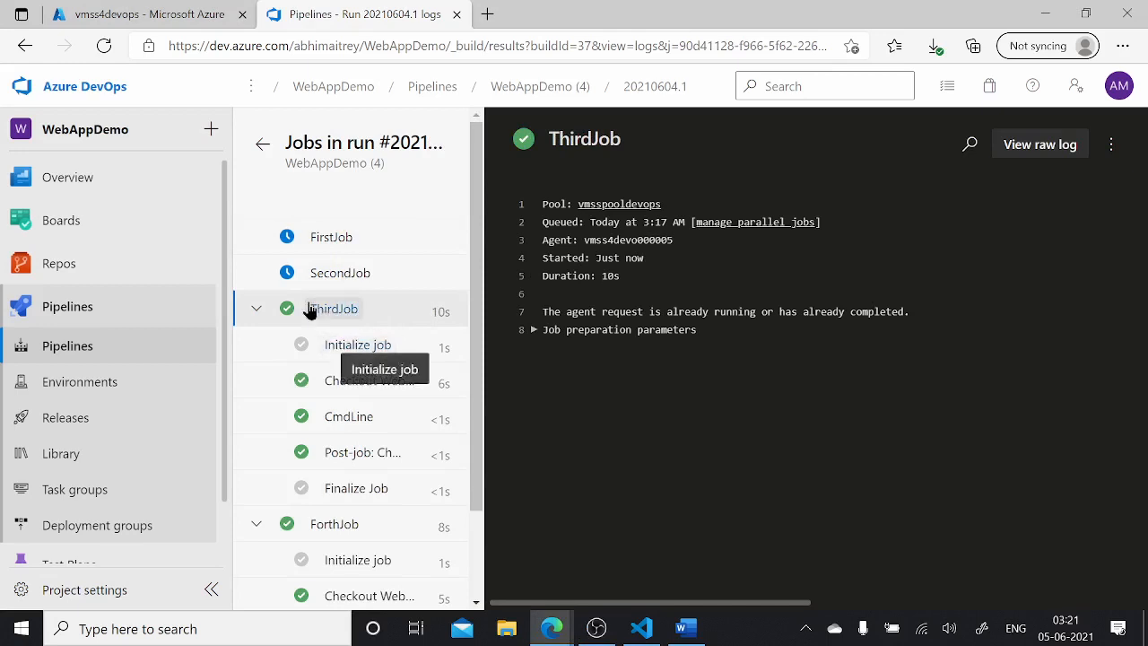
left_click(344, 526)
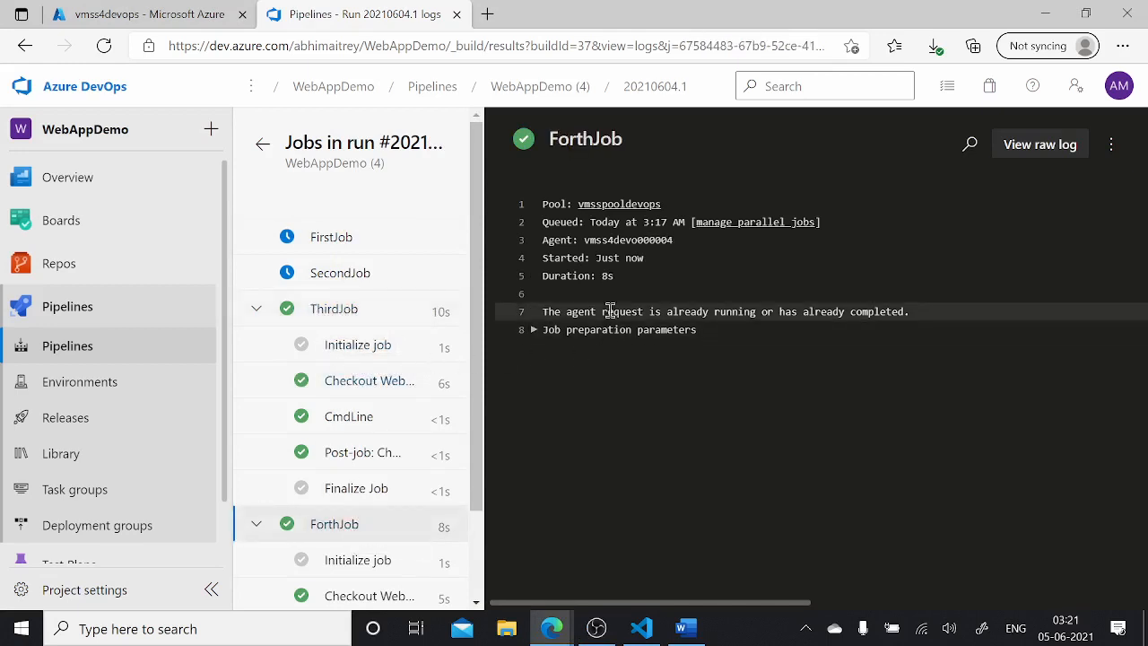
left_click(171, 16)
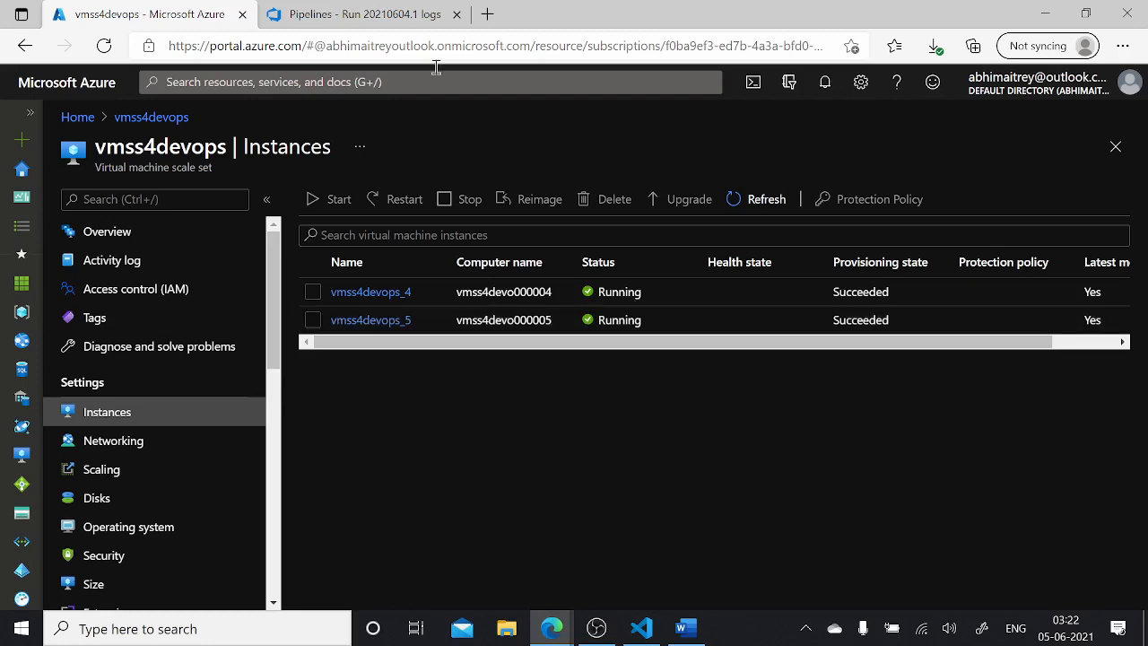
left_click(399, 17)
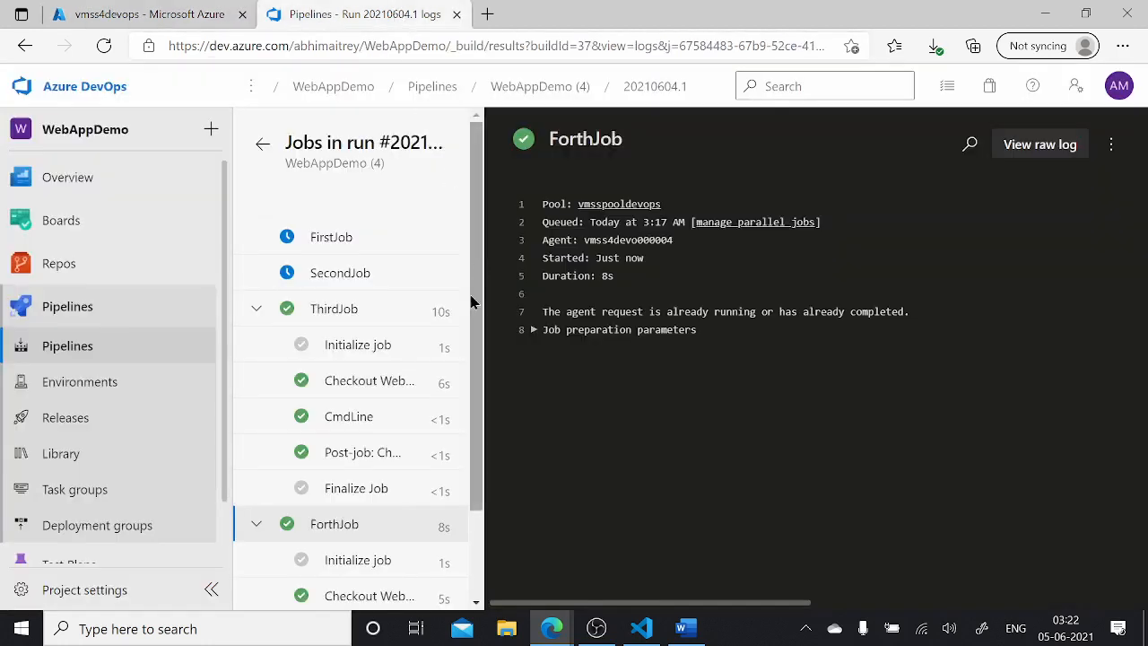
Check the queue status in the FirstJob and SecondJob logs of the Azure DevOps pipeline run.
left_click(349, 237)
left_click(355, 274)
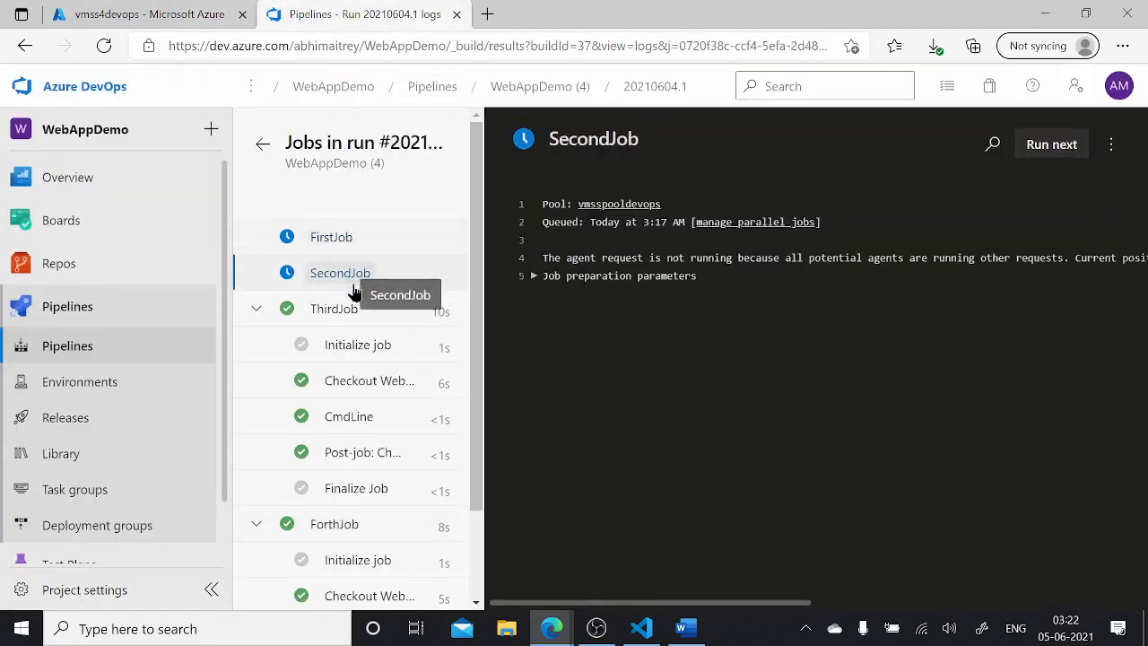
left_click(353, 310)
left_click(352, 238)
scroll(398, 395, "down", 1)
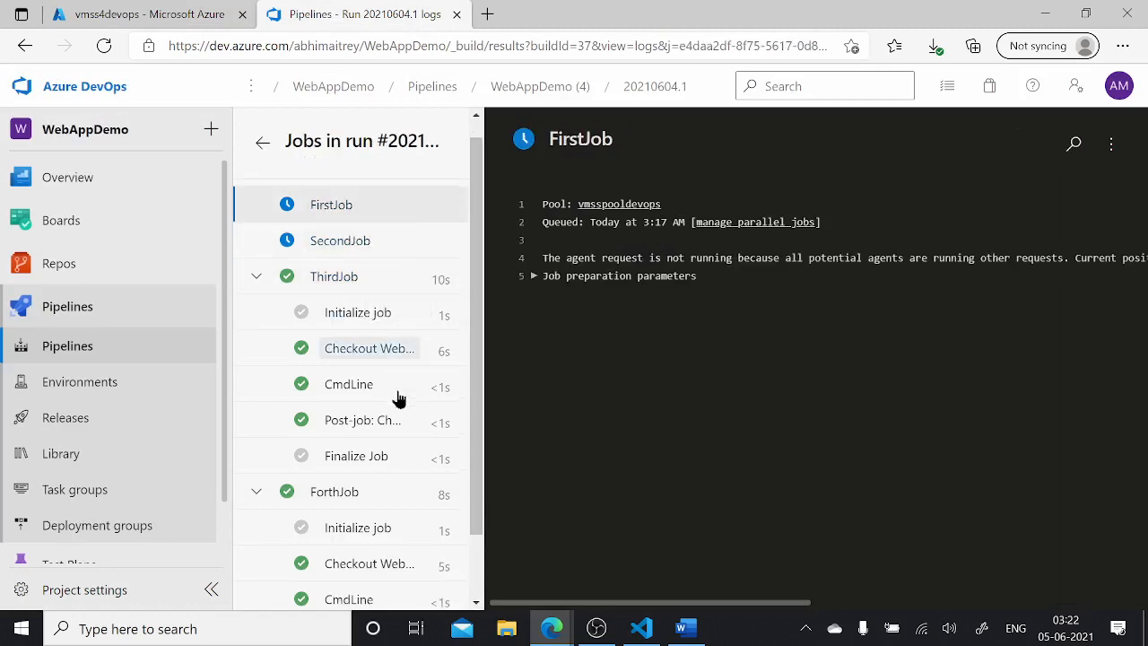
scroll(398, 395, "up", 1)
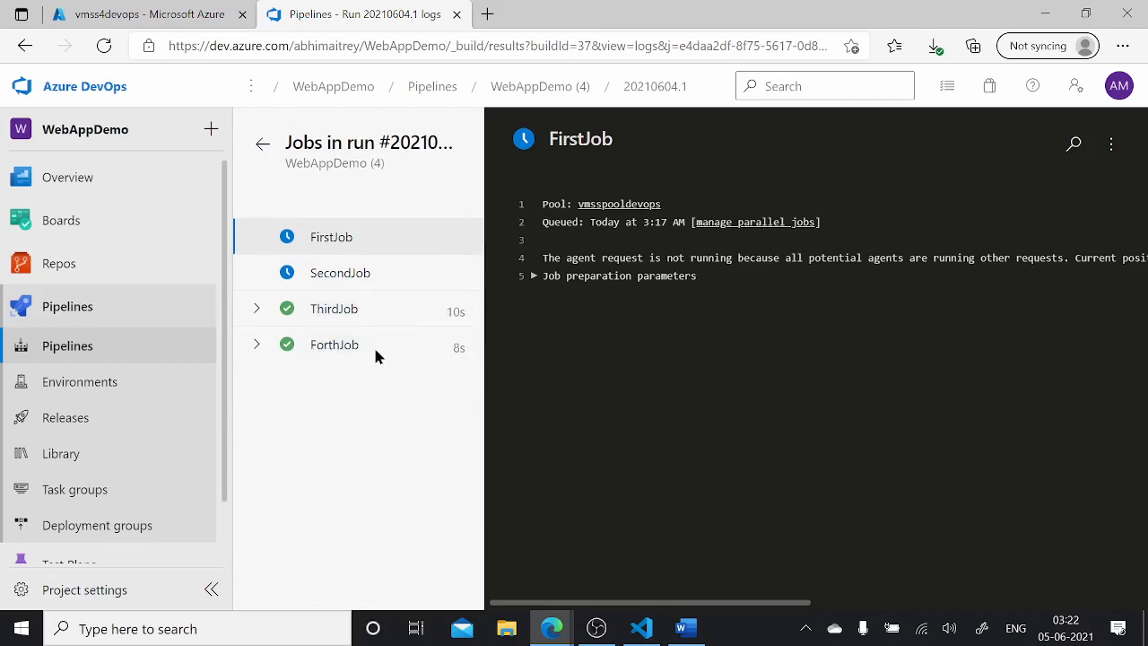
left_click(348, 279)
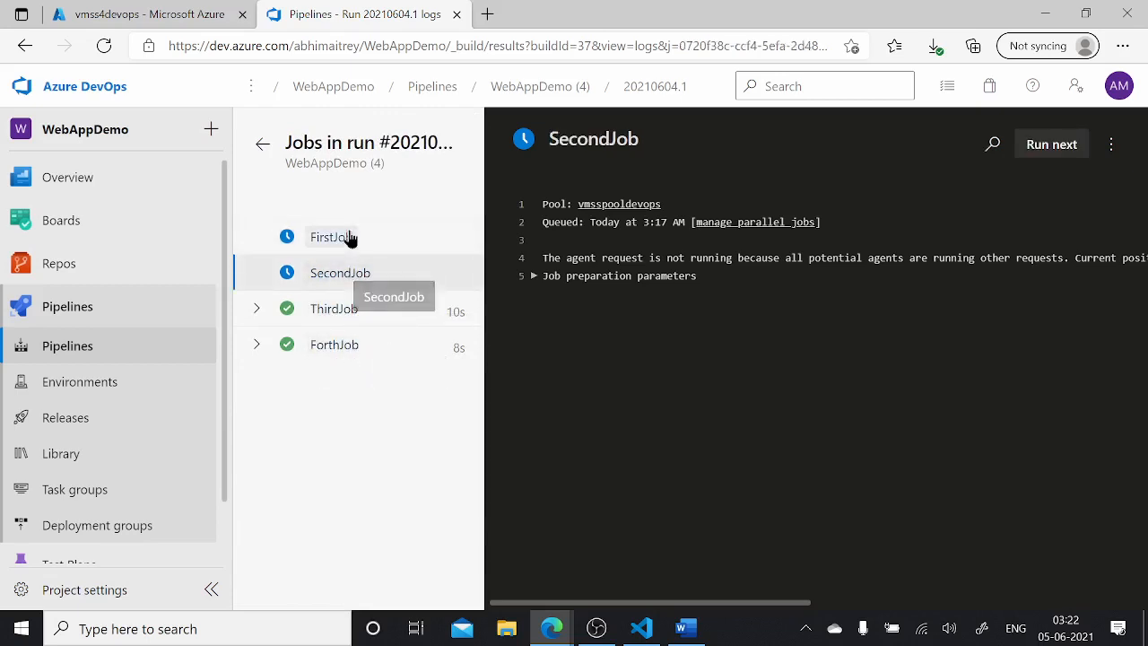
left_click(350, 239)
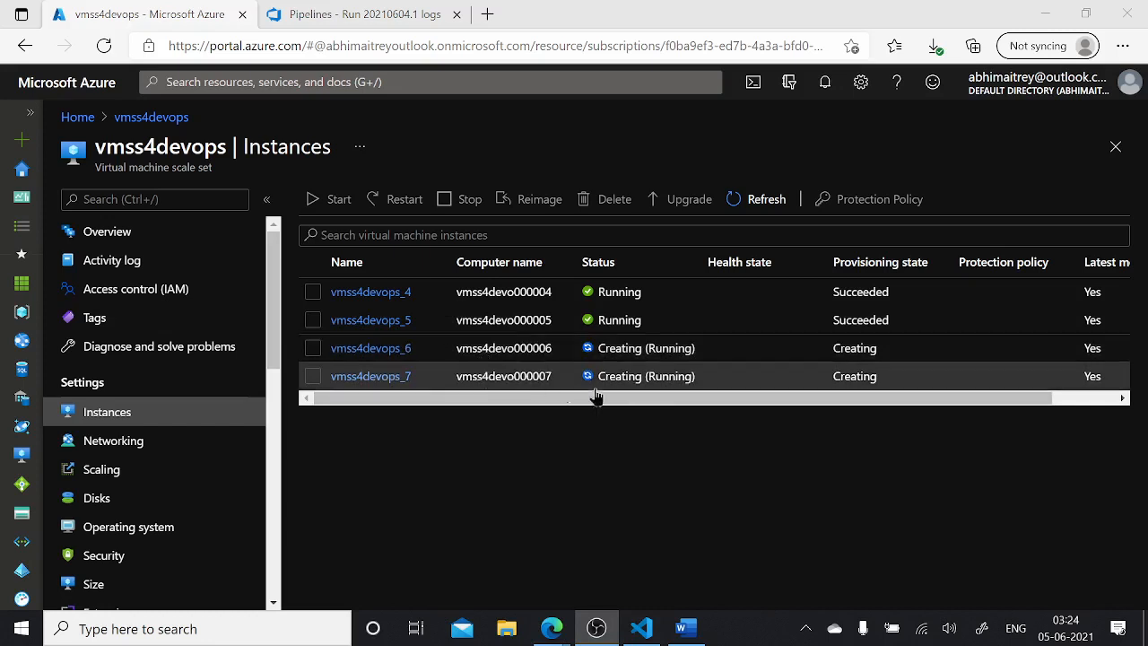
Compare FirstJob's log in Azure DevOps with the provisioning state of the vmss4devops instances in the Azure portal.
left_click(341, 15)
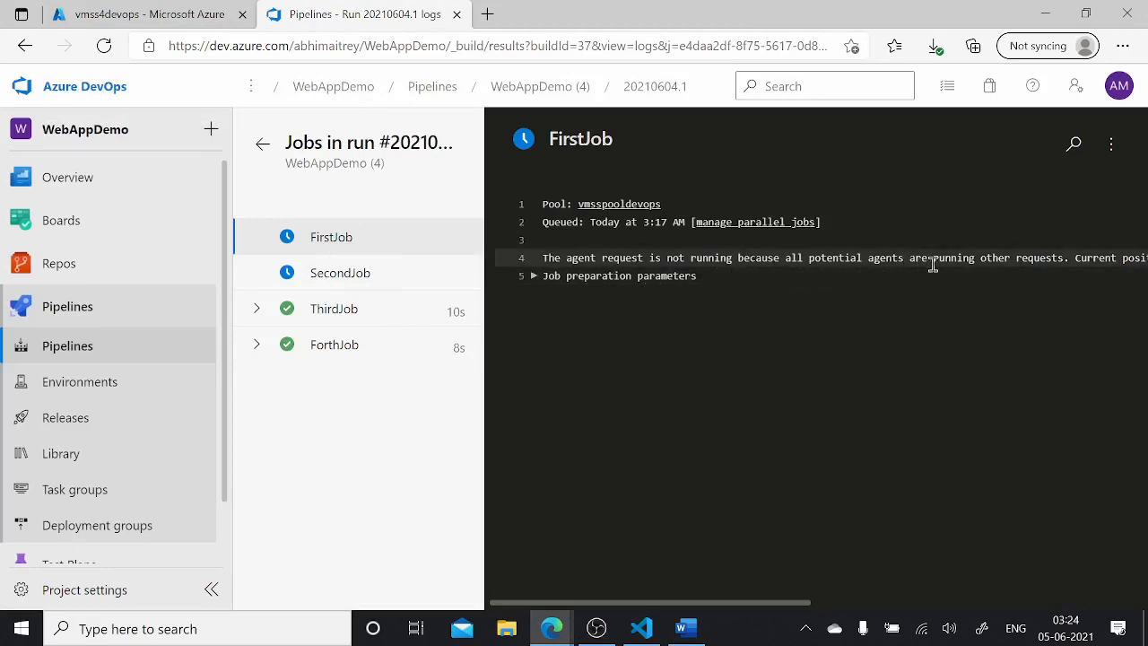
left_click(142, 15)
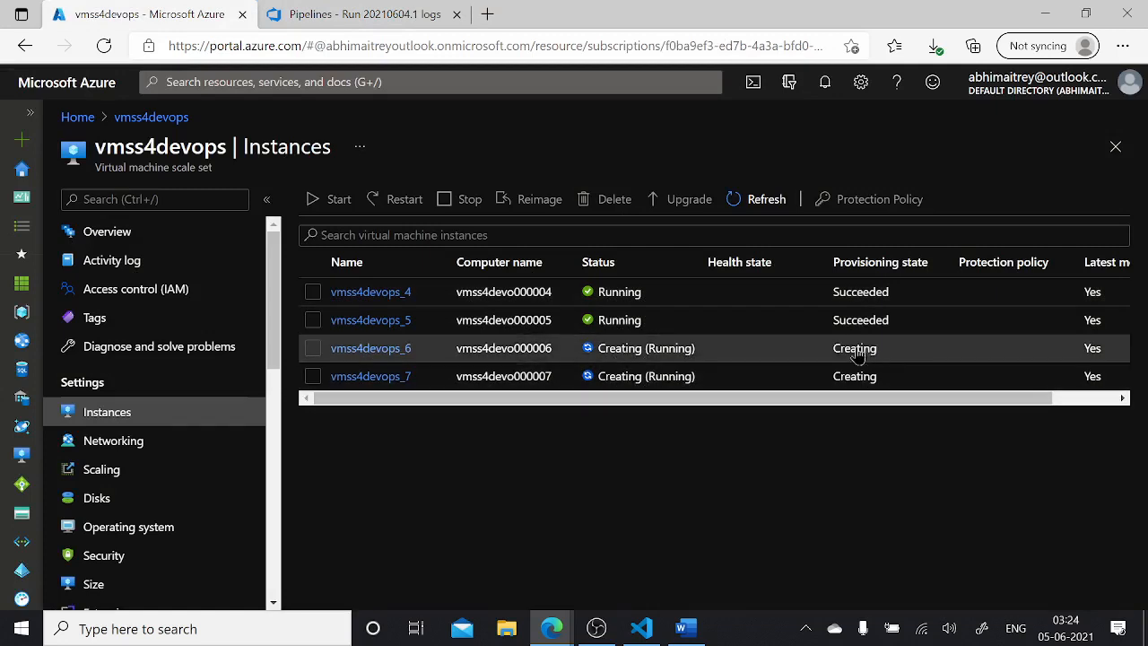
left_click(375, 25)
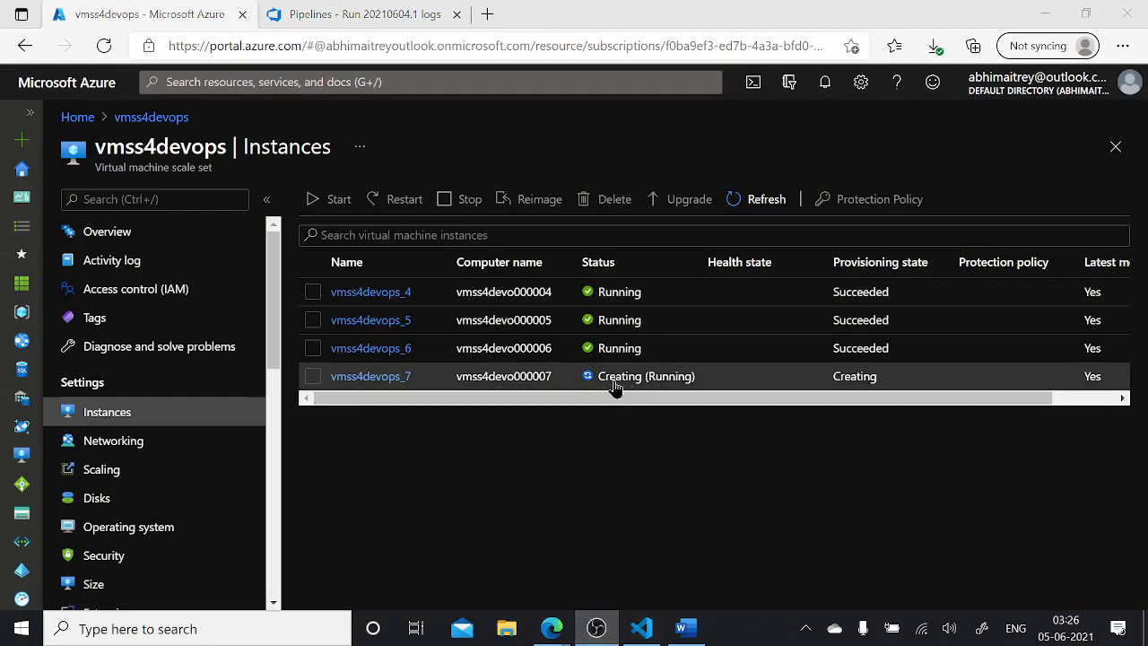
Inspect the FirstJob and SecondJob logs in the Azure DevOps run, including the CmdLine output, and collapse SecondJob's task list.
left_click(350, 16)
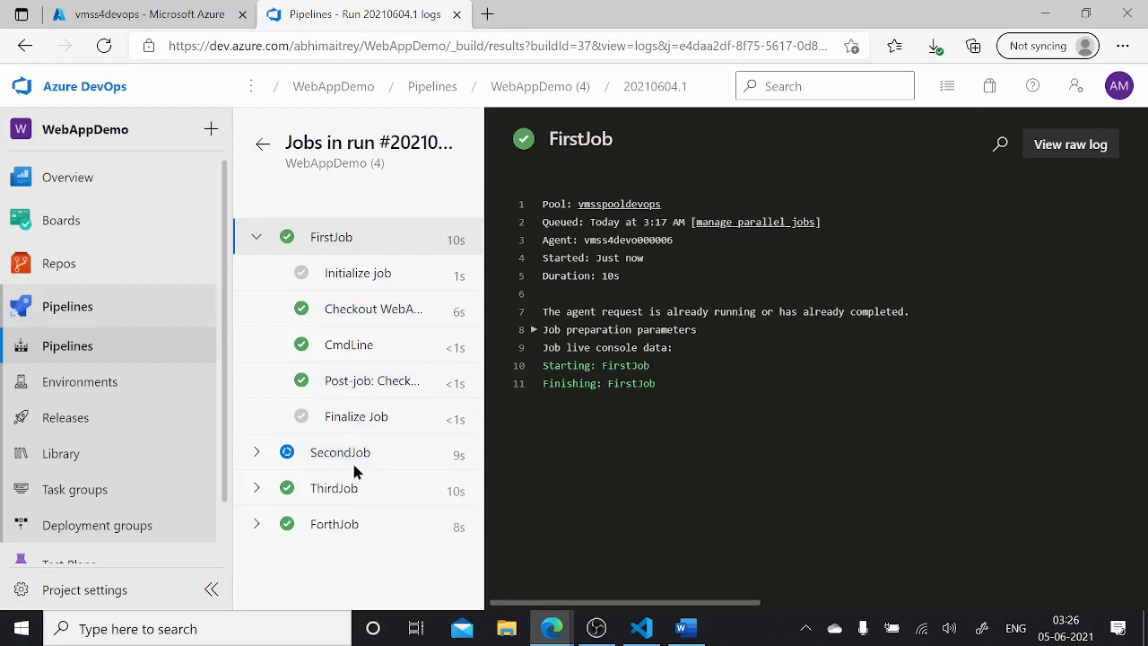
left_click(305, 457)
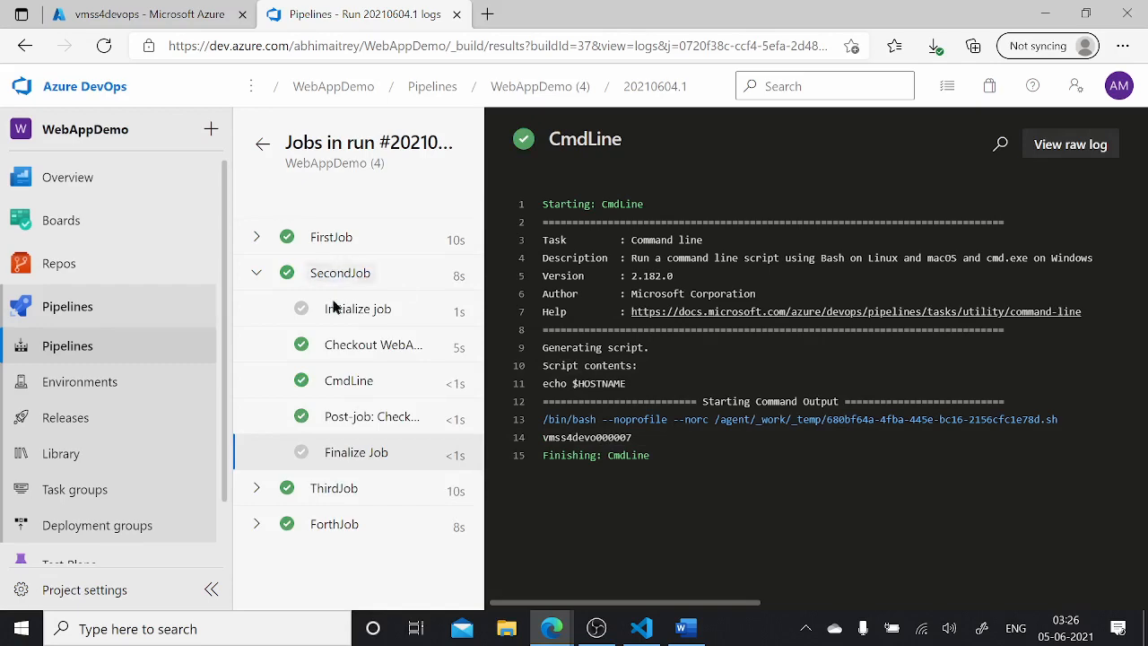
left_click(256, 273)
Refresh the vmss4devops instance list in the Azure portal and return to the Azure DevOps run to check all job statuses.
left_click(191, 17)
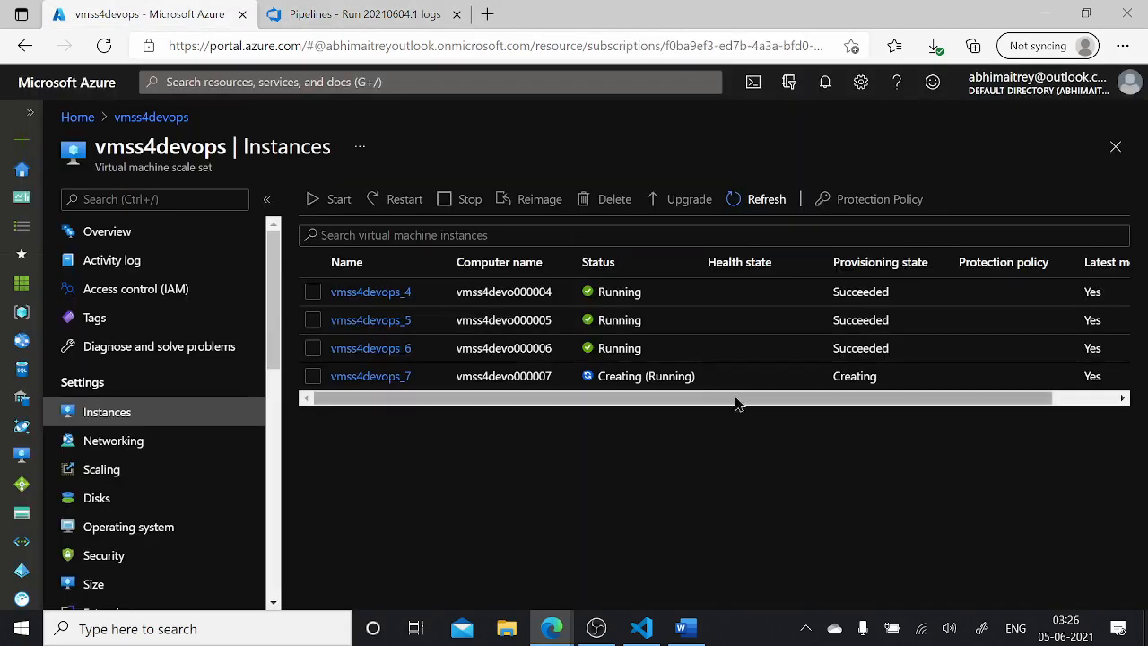
left_click(762, 204)
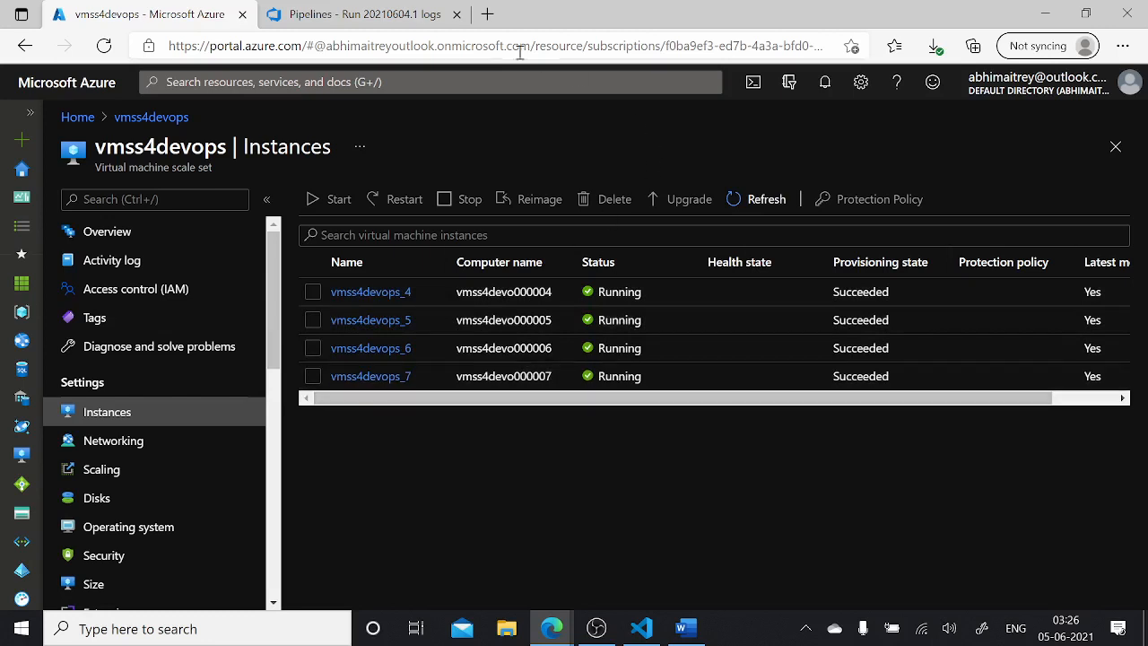
left_click(359, 14)
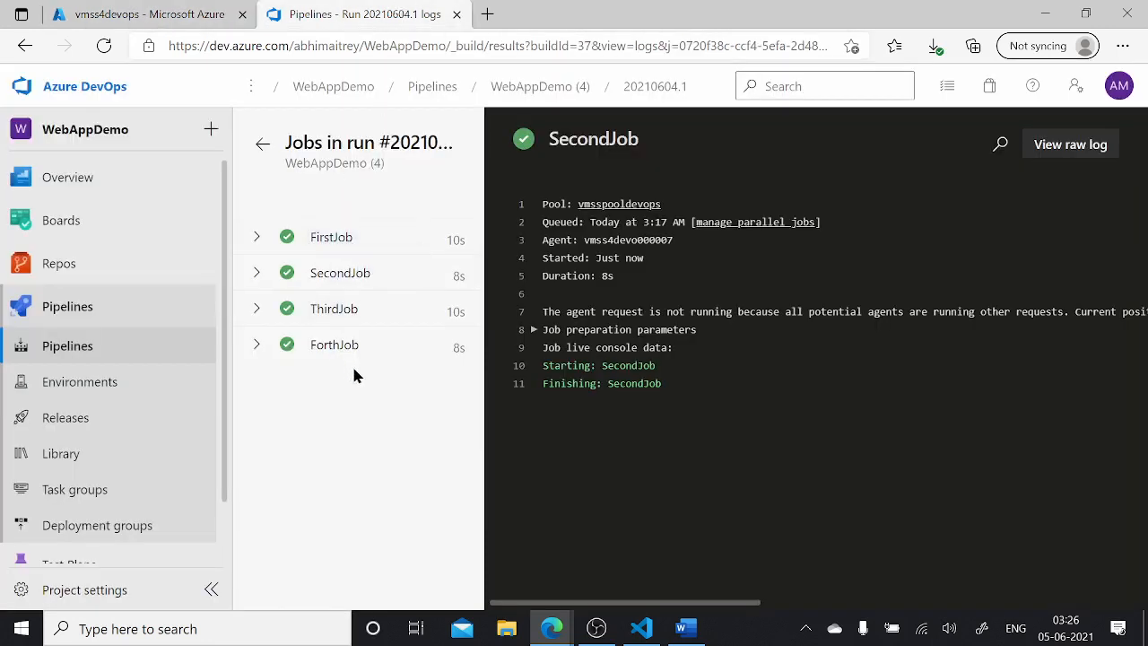